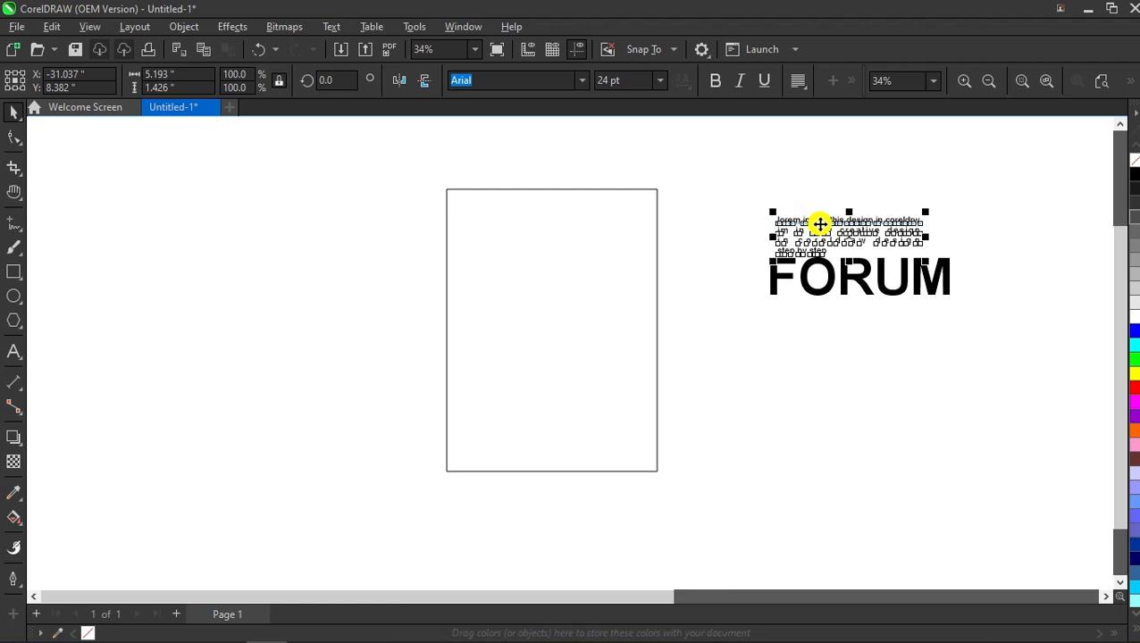
Step: Move the lorem ipsum paragraph to the top of the page frame and centre it
{"action": "left_click_drag", "start_coordinate": [818, 225], "coordinate": [535, 226]}
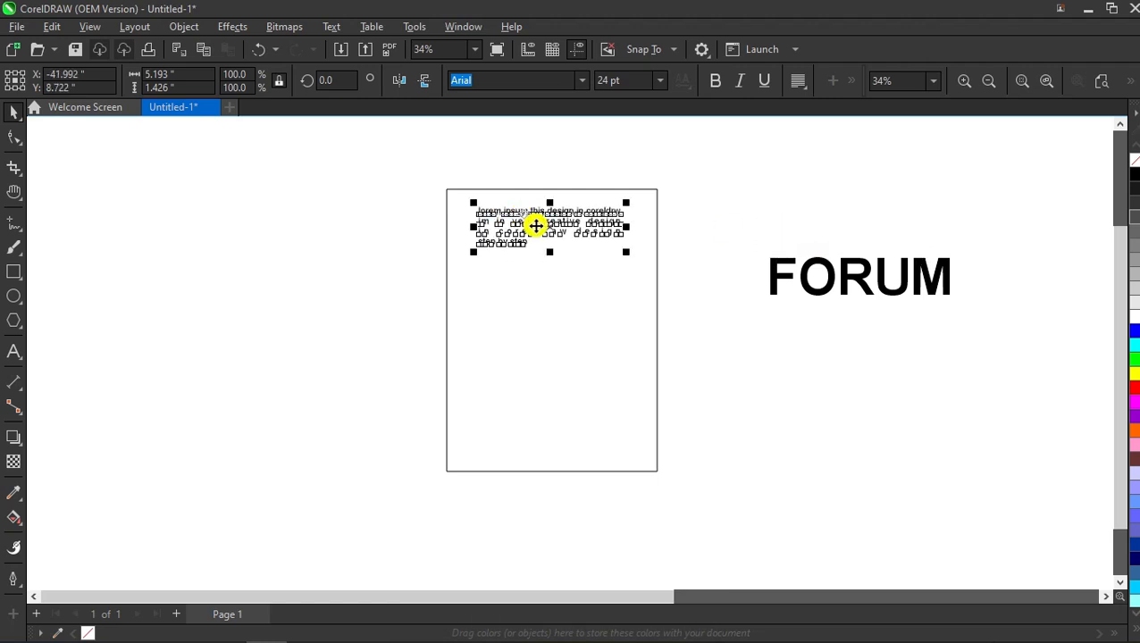
{"action": "left_click", "coordinate": [640, 248], "text": "shift"}
{"action": "key", "text": "c"}
{"action": "left_click", "coordinate": [739, 211]}
Step: Narrow the page frame symmetrically to 87.9% width, about 6.767 inches
{"action": "left_click", "coordinate": [799, 270]}
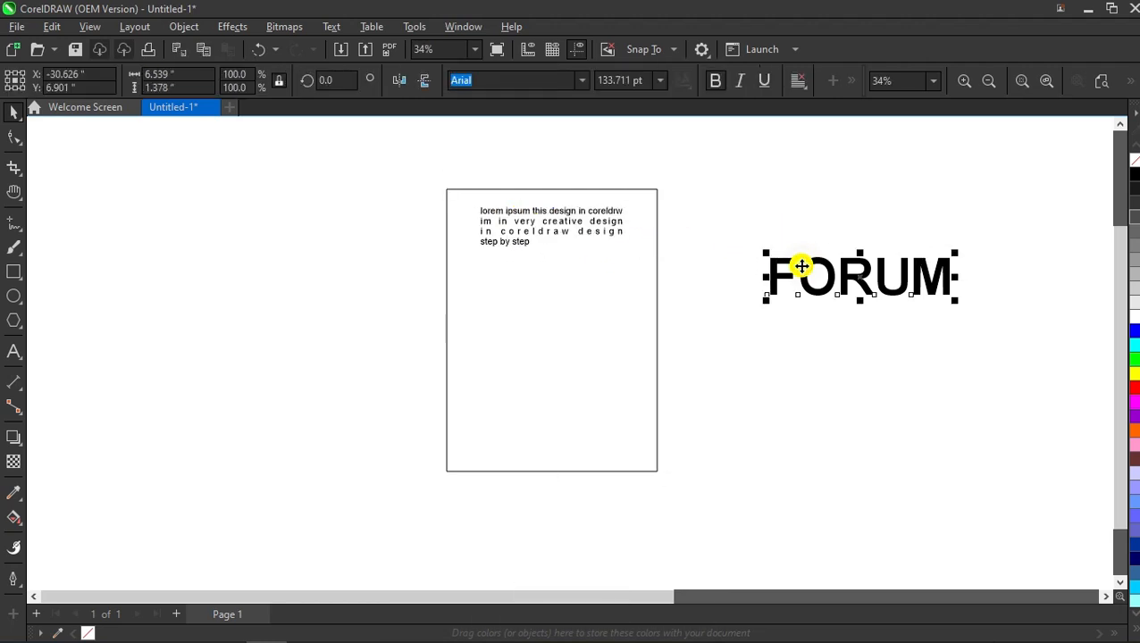
{"action": "left_click", "coordinate": [527, 282]}
{"action": "scroll", "coordinate": [527, 283], "scroll_direction": "down", "scroll_amount": 1}
{"action": "left_click", "coordinate": [640, 333]}
{"action": "left_click_drag", "start_coordinate": [633, 318], "coordinate": [617, 318]}
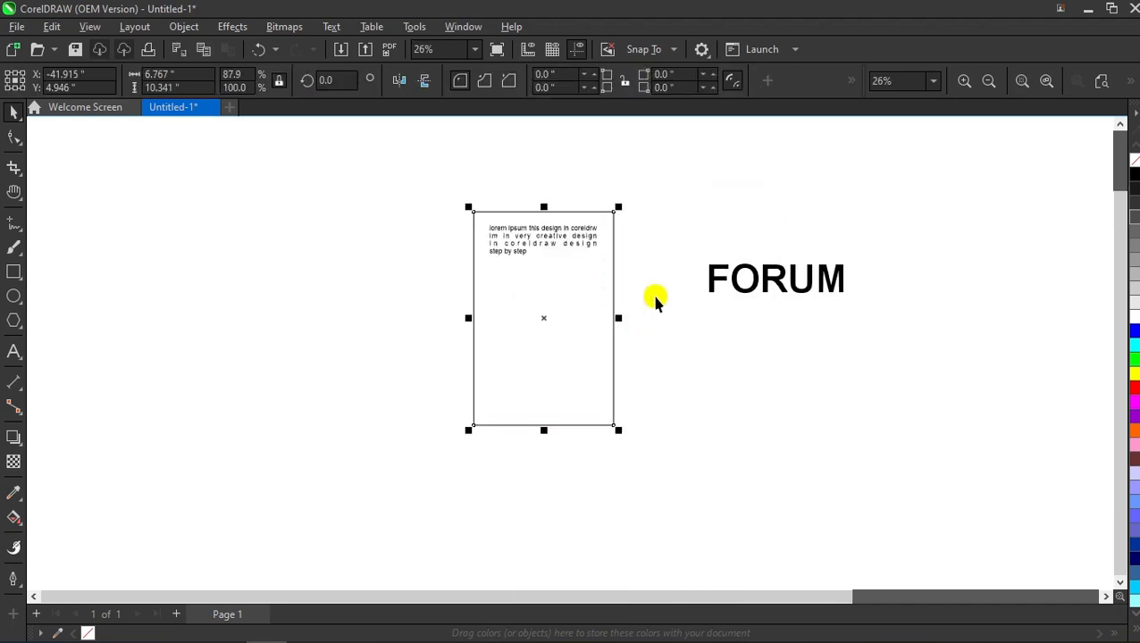
{"action": "left_click", "coordinate": [677, 269]}
Step: Move FORUM down onto the page and enlarge it to 339.84 pt along the bottom
{"action": "scroll", "coordinate": [518, 270], "scroll_direction": "down", "scroll_amount": 1}
{"action": "left_click_drag", "start_coordinate": [625, 262], "coordinate": [427, 347]}
{"action": "left_click_drag", "start_coordinate": [498, 355], "coordinate": [687, 478]}
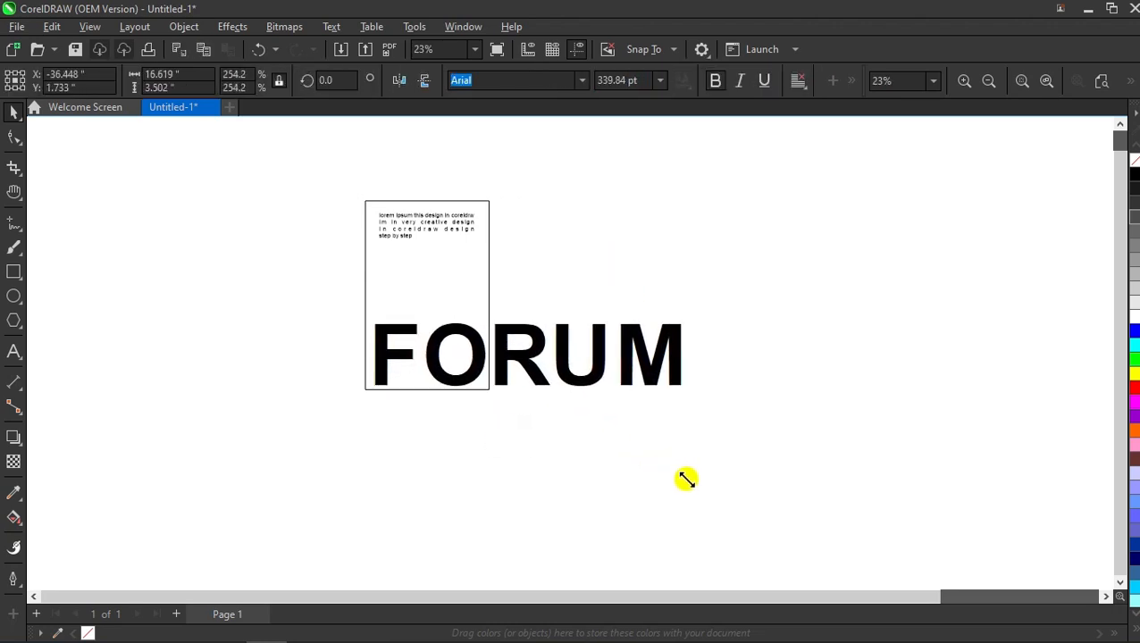
Step: Duplicate the page frame twice to the right, making three side-by-side panels
{"action": "left_click", "coordinate": [435, 273]}
{"action": "key", "text": "ctrl+z"}
{"action": "left_click_drag", "start_coordinate": [435, 272], "coordinate": [562, 304]}
{"action": "key", "text": "ctrl+d"}
{"action": "left_click", "coordinate": [795, 300]}
{"action": "scroll", "coordinate": [642, 344], "scroll_direction": "up", "scroll_amount": 1}
{"action": "left_click", "coordinate": [568, 352]}
{"action": "left_click", "coordinate": [556, 352]}
{"action": "left_click", "coordinate": [707, 352]}
{"action": "left_click", "coordinate": [375, 365]}
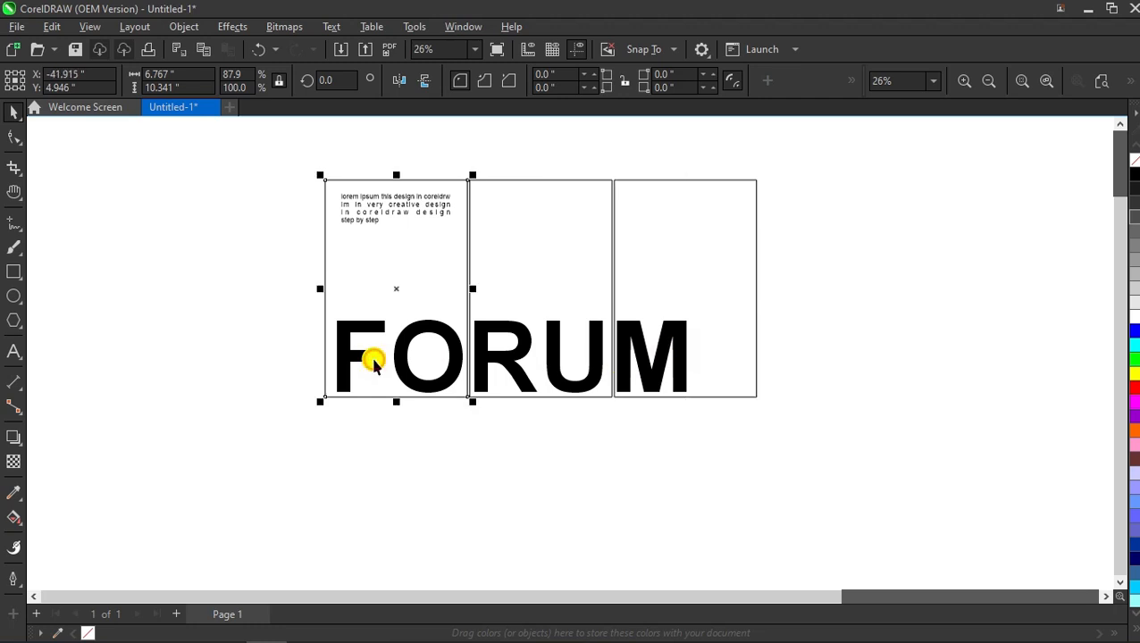
{"action": "left_click", "coordinate": [274, 353]}
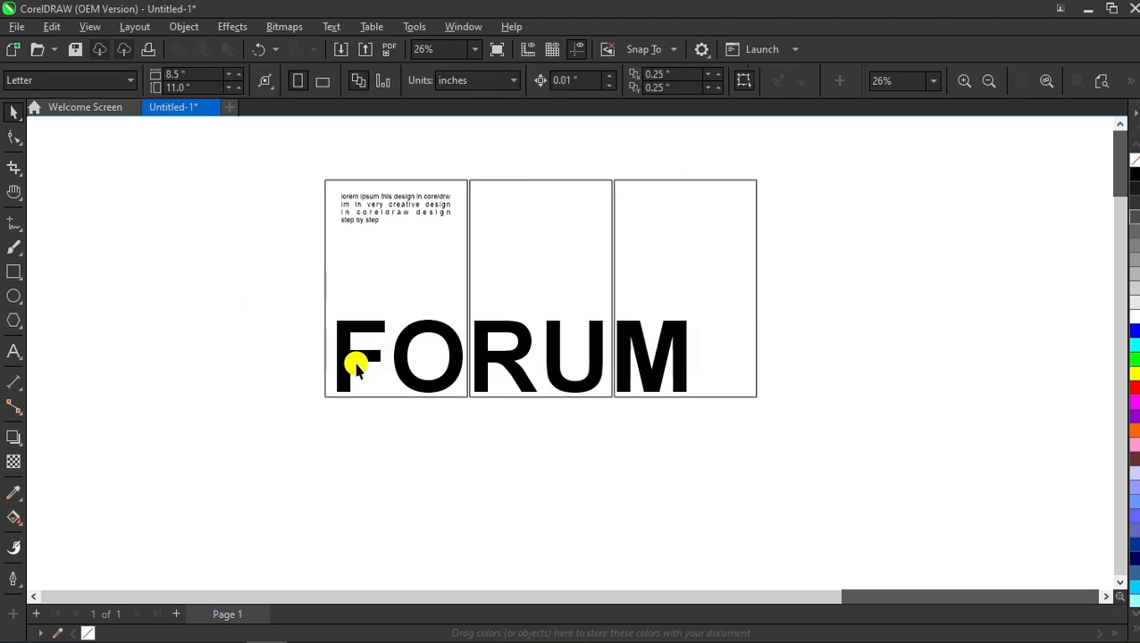
Step: Bring FORUM to the front, enlarge it to about 378 pt and lower it to the panels' bottom edge
{"action": "left_click", "coordinate": [358, 362], "text": "alt"}
{"action": "key", "text": "shift+Page_Up"}
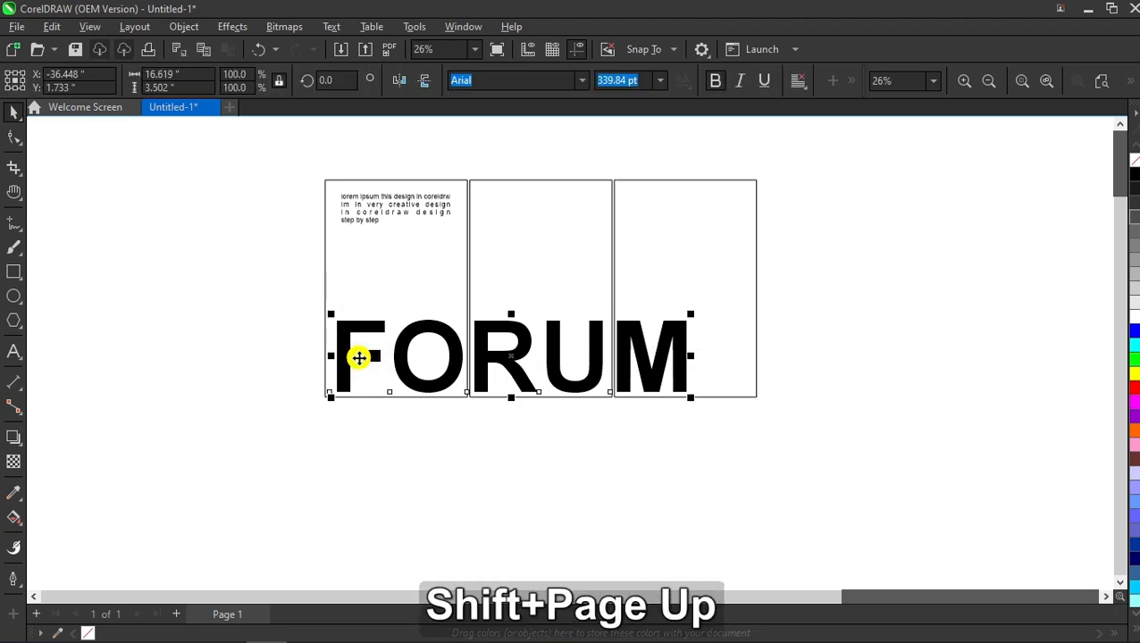
{"action": "left_click", "coordinate": [293, 348]}
{"action": "left_click_drag", "start_coordinate": [365, 349], "coordinate": [373, 298]}
{"action": "left_click_drag", "start_coordinate": [693, 344], "coordinate": [730, 371]}
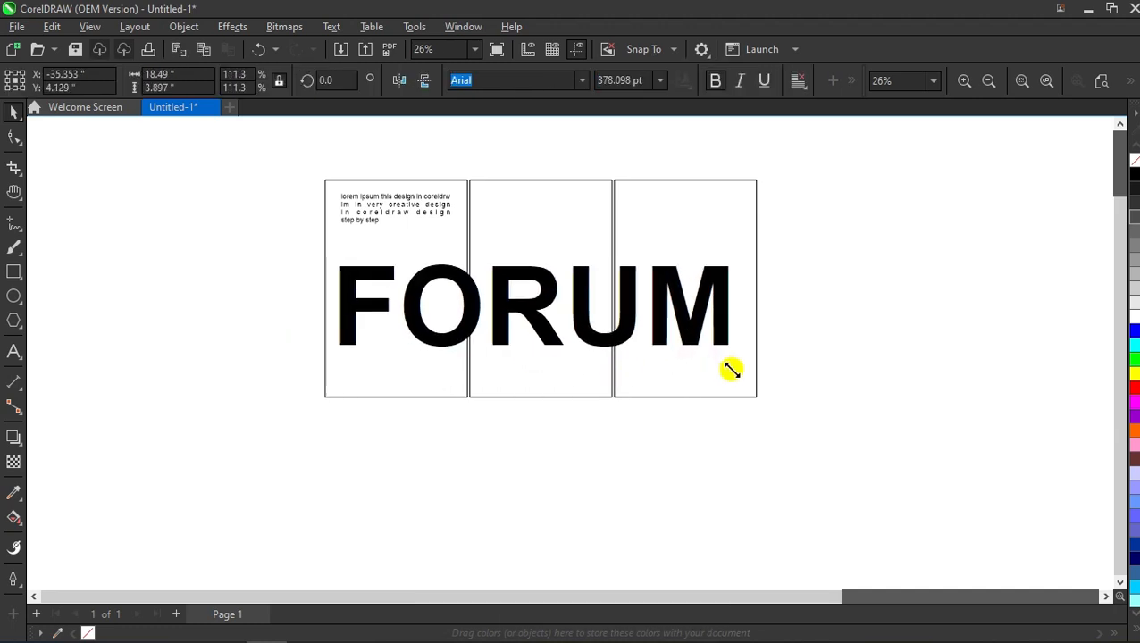
{"action": "left_click_drag", "start_coordinate": [535, 308], "coordinate": [556, 357]}
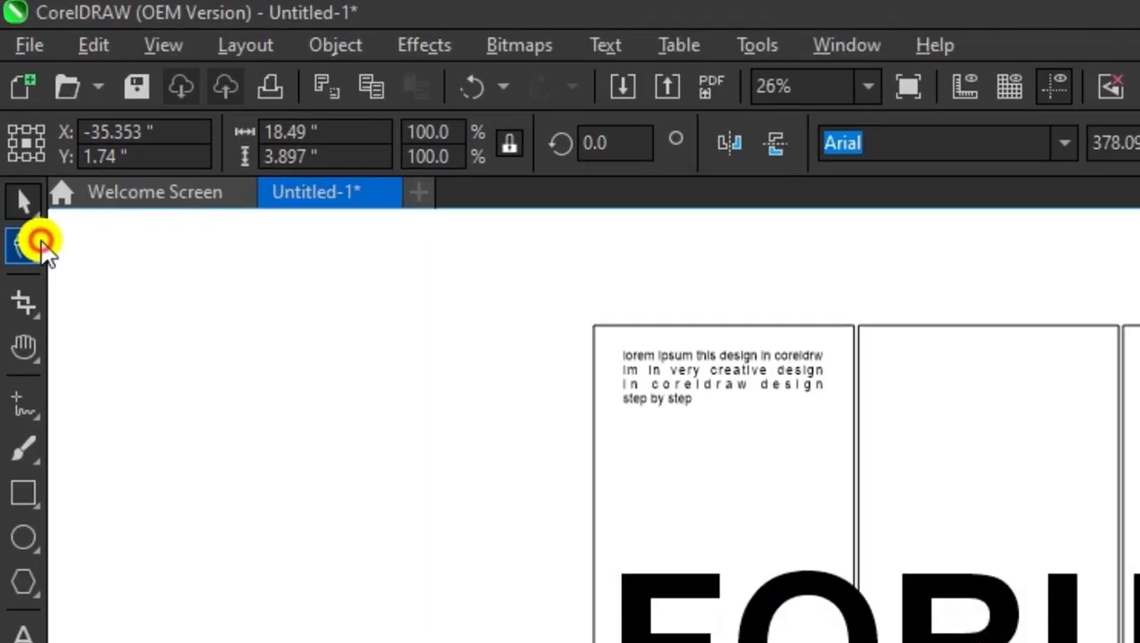
Step: Tighten FORUM's letter spacing and break it apart into separate letters
{"action": "left_click", "coordinate": [13, 137]}
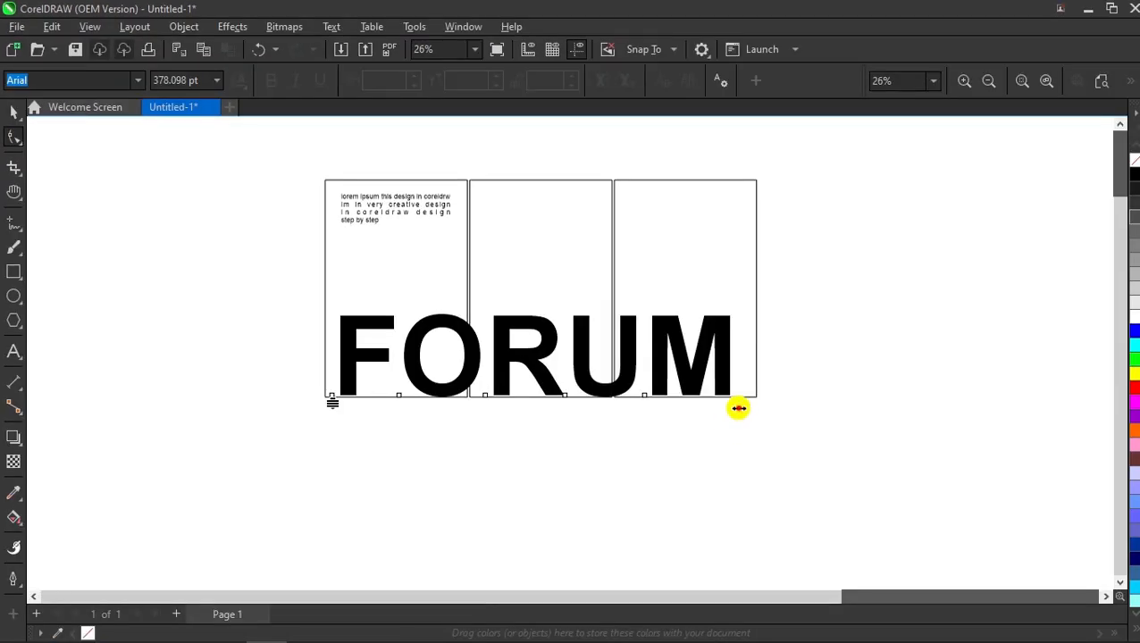
{"action": "left_click_drag", "start_coordinate": [738, 408], "coordinate": [697, 407]}
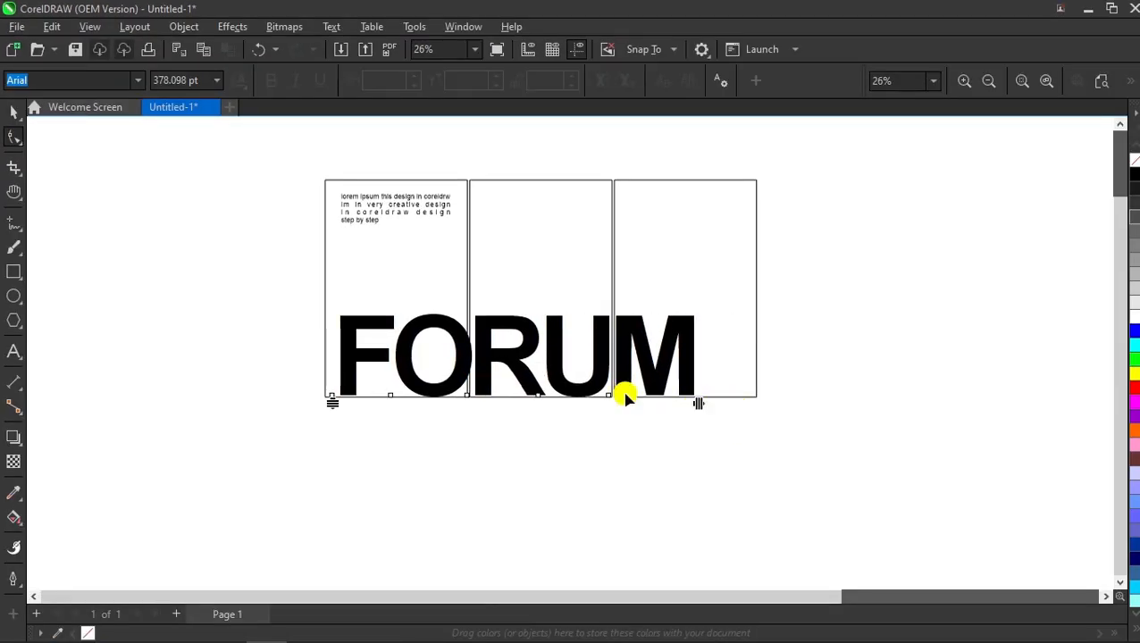
{"action": "left_click", "coordinate": [13, 112]}
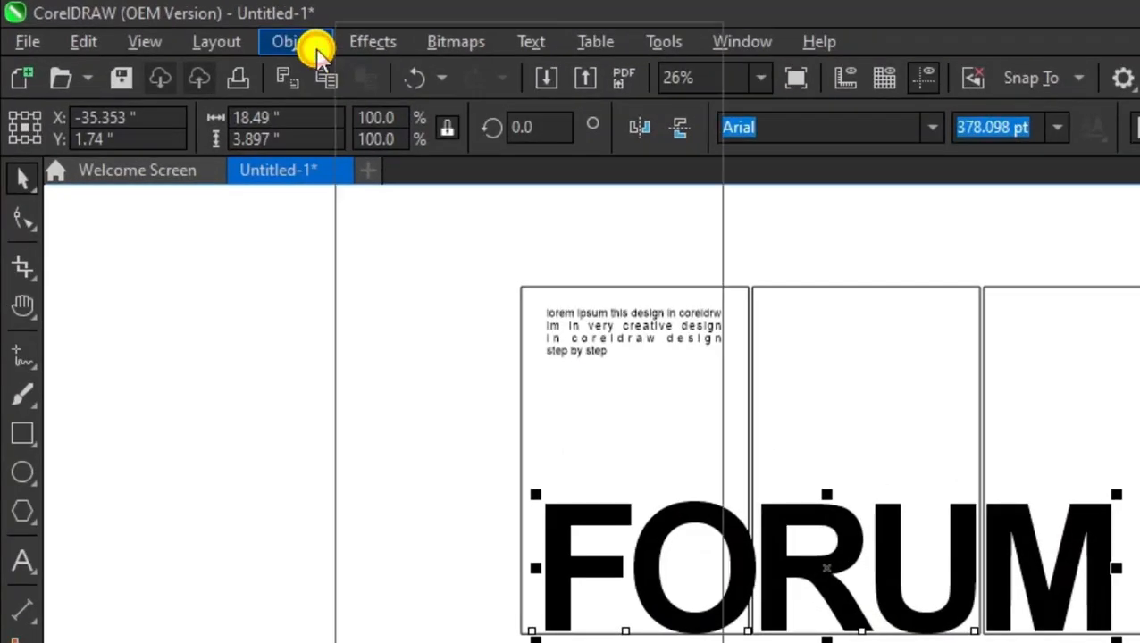
{"action": "left_click", "coordinate": [192, 27]}
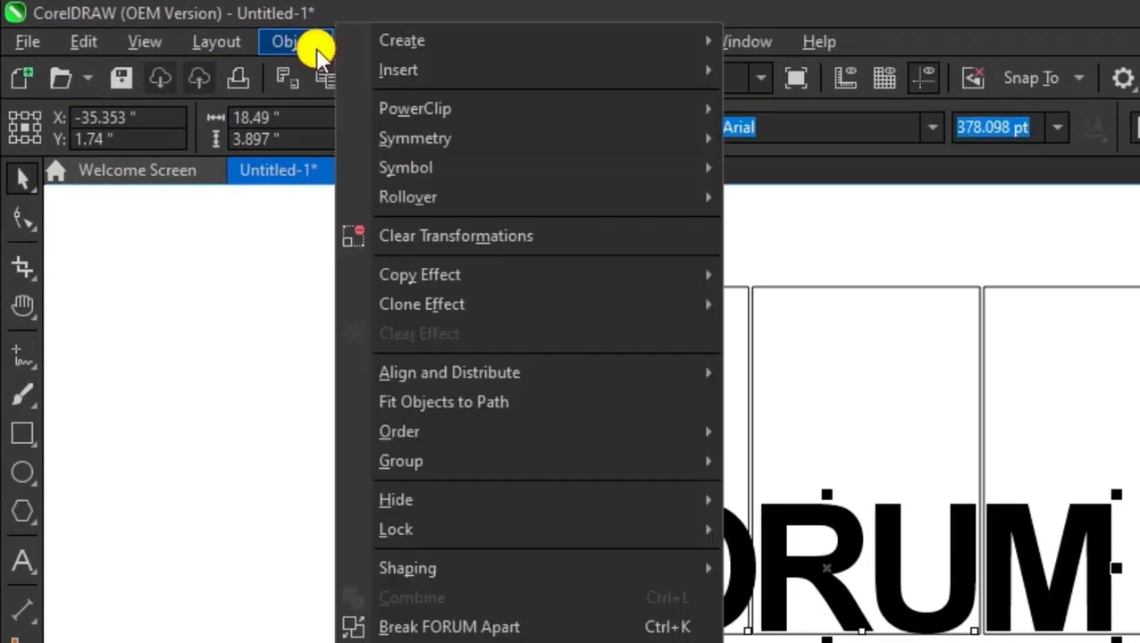
{"action": "left_click", "coordinate": [483, 437]}
{"action": "left_click", "coordinate": [443, 430]}
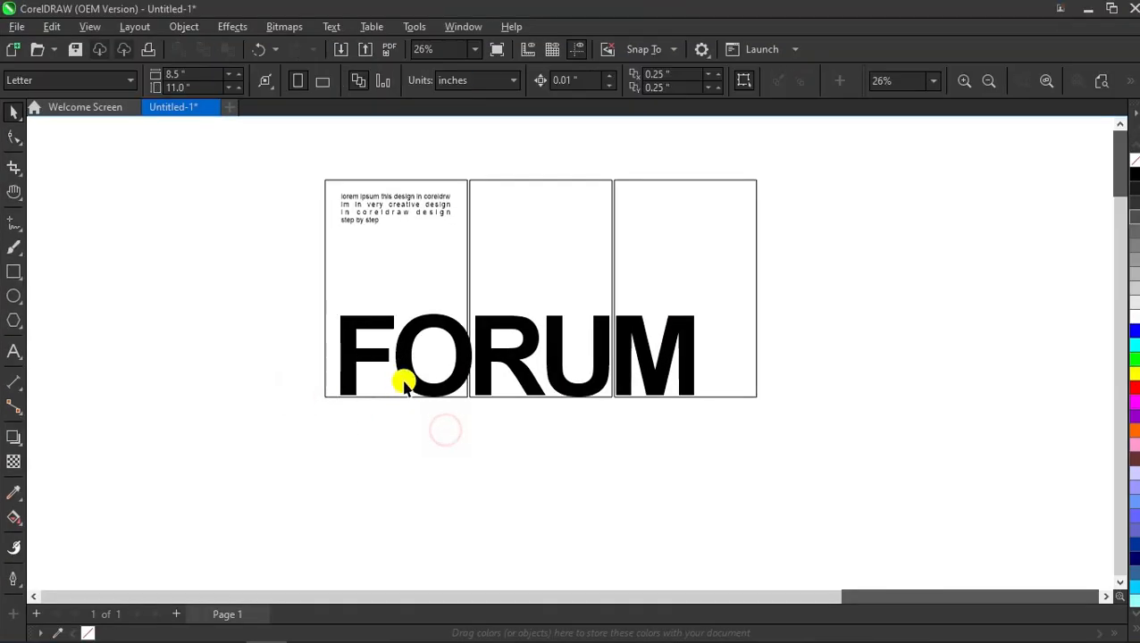
Step: Group the letters F and O together, and R and U together
{"action": "left_click", "coordinate": [404, 326]}
{"action": "left_click", "coordinate": [367, 326], "text": "shift"}
{"action": "right_click", "coordinate": [369, 325]}
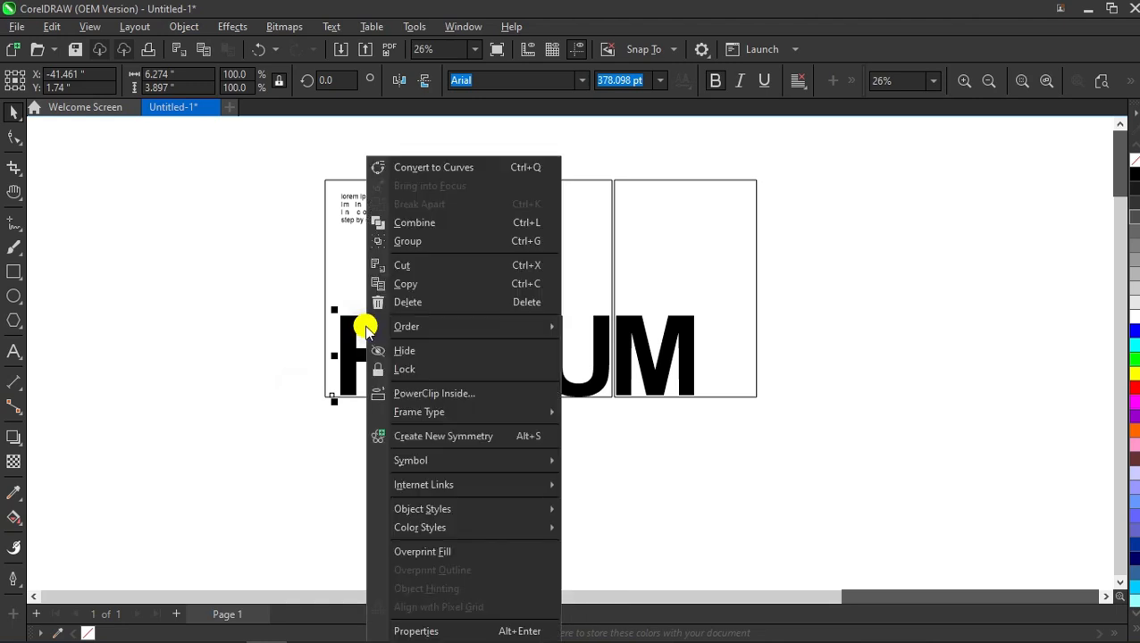
{"action": "left_click", "coordinate": [493, 242]}
{"action": "left_click", "coordinate": [493, 324]}
{"action": "left_click", "coordinate": [553, 326], "text": "shift"}
{"action": "right_click", "coordinate": [555, 326]}
{"action": "left_click", "coordinate": [657, 242]}
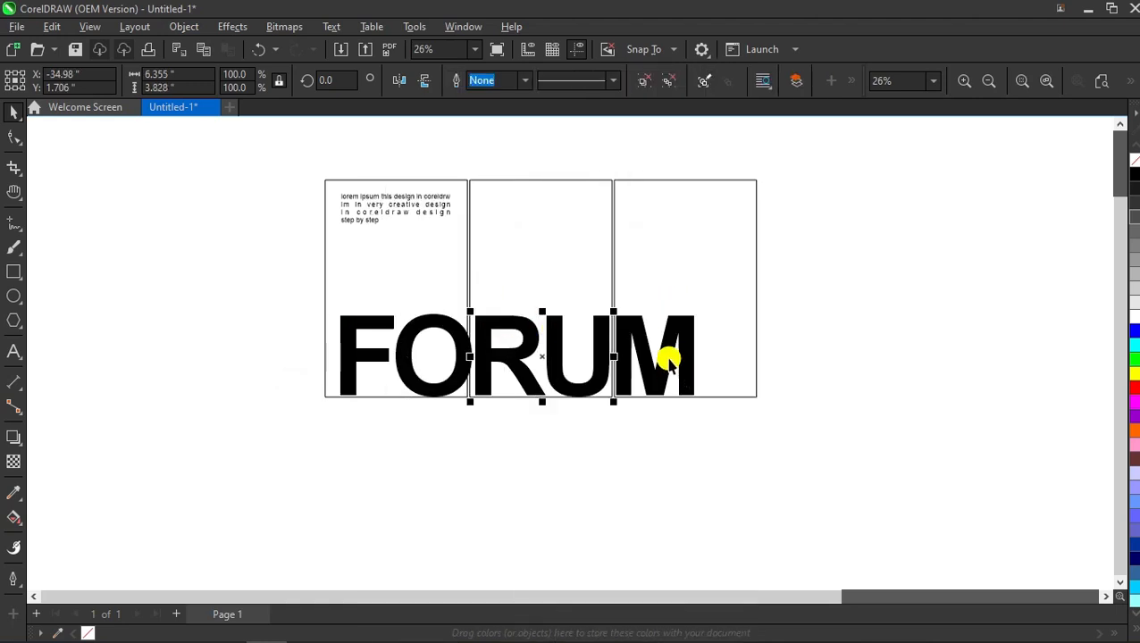
Step: Align the M to the right panel's left edge
{"action": "left_click", "coordinate": [675, 325]}
{"action": "left_click", "coordinate": [685, 261], "text": "shift"}
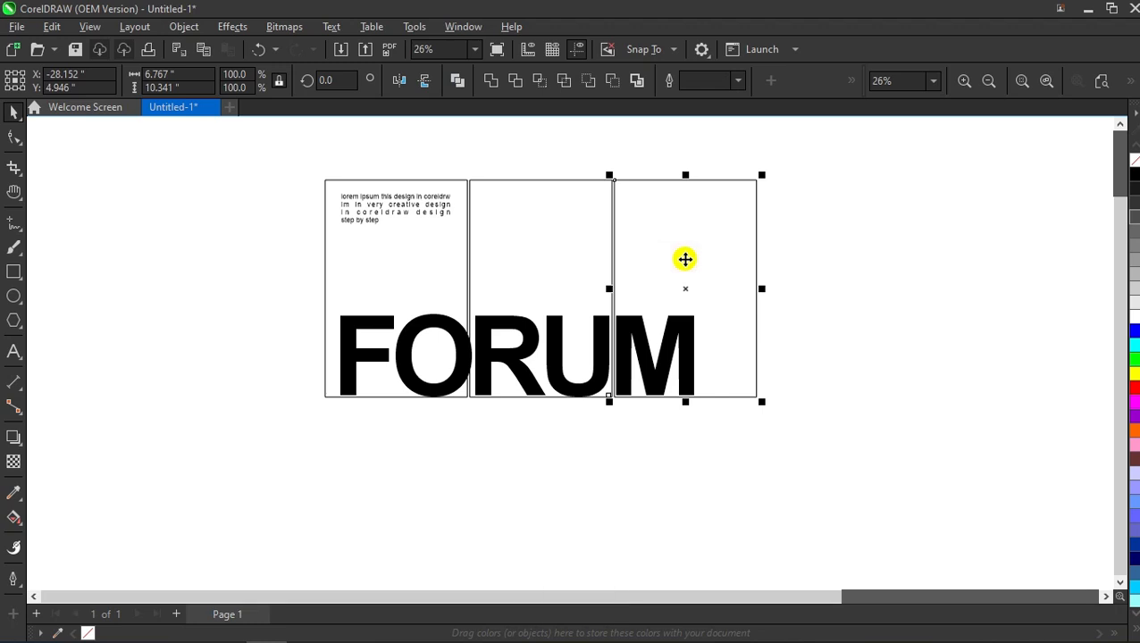
{"action": "key", "text": "r"}
{"action": "key", "text": "l"}
{"action": "left_click", "coordinate": [840, 287]}
Step: Centre RU horizontally in the middle panel and FO in the left panel
{"action": "left_click", "coordinate": [603, 353]}
{"action": "scroll", "coordinate": [473, 424], "scroll_direction": "up", "scroll_amount": 2}
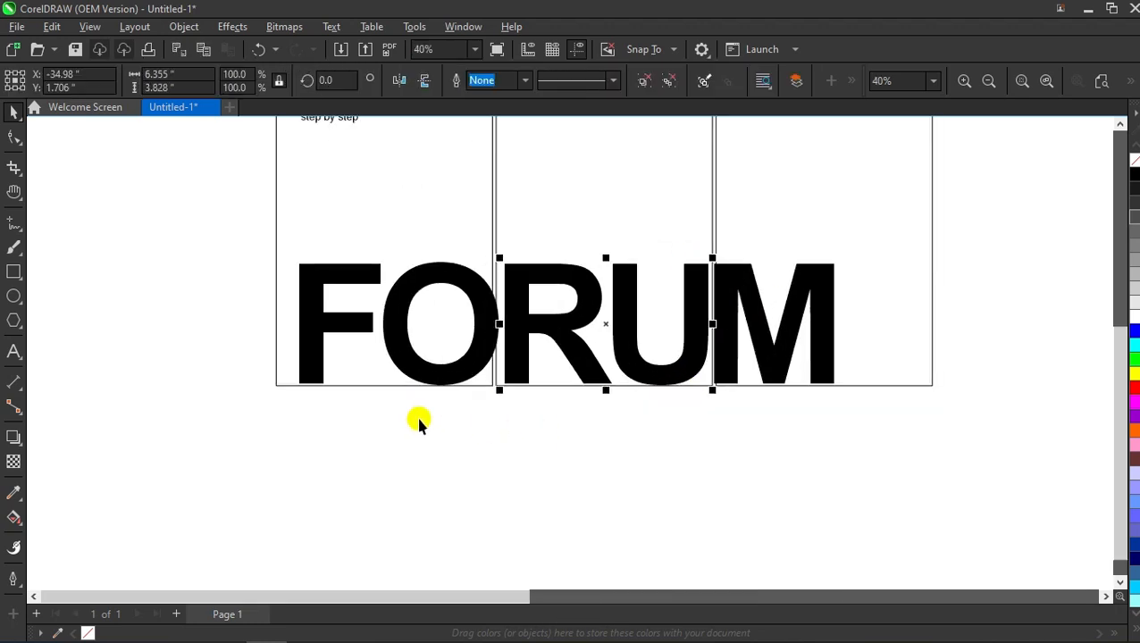
{"action": "scroll", "coordinate": [456, 527], "scroll_direction": "down", "scroll_amount": 1}
{"action": "left_click", "coordinate": [588, 320], "text": "shift"}
{"action": "key", "text": "c"}
{"action": "left_click", "coordinate": [976, 310]}
{"action": "left_click", "coordinate": [460, 372]}
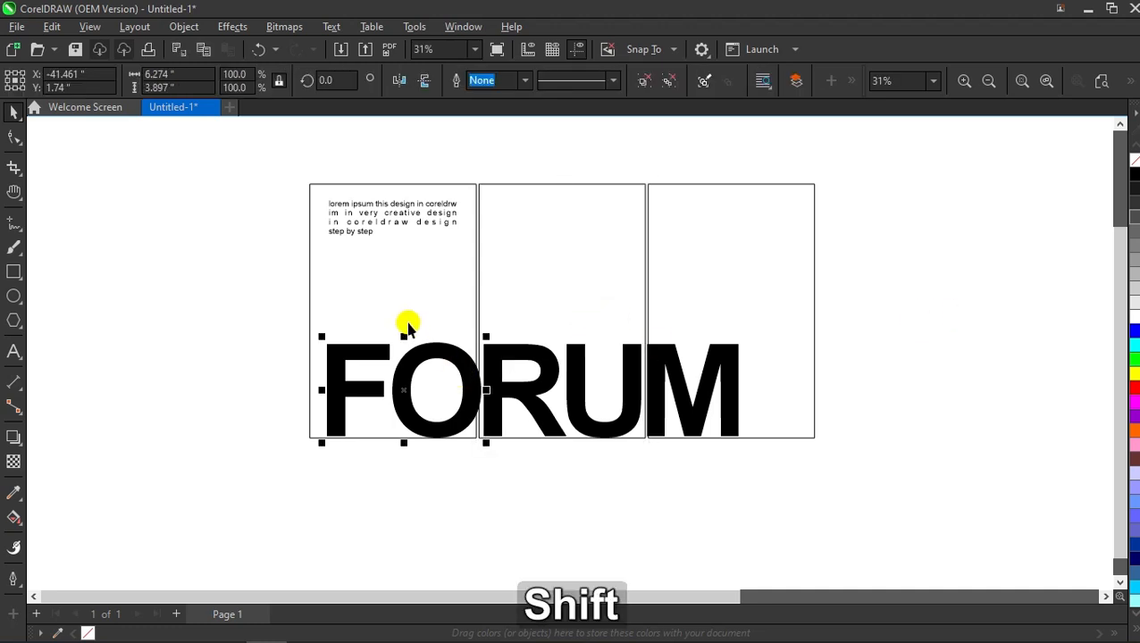
{"action": "left_click", "coordinate": [404, 309], "text": "shift"}
{"action": "key", "text": "c"}
{"action": "left_click", "coordinate": [254, 328]}
{"action": "scroll", "coordinate": [415, 392], "scroll_direction": "down", "scroll_amount": 1}
{"action": "scroll", "coordinate": [418, 384], "scroll_direction": "up", "scroll_amount": 1}
{"action": "key", "text": "ctrl+z"}
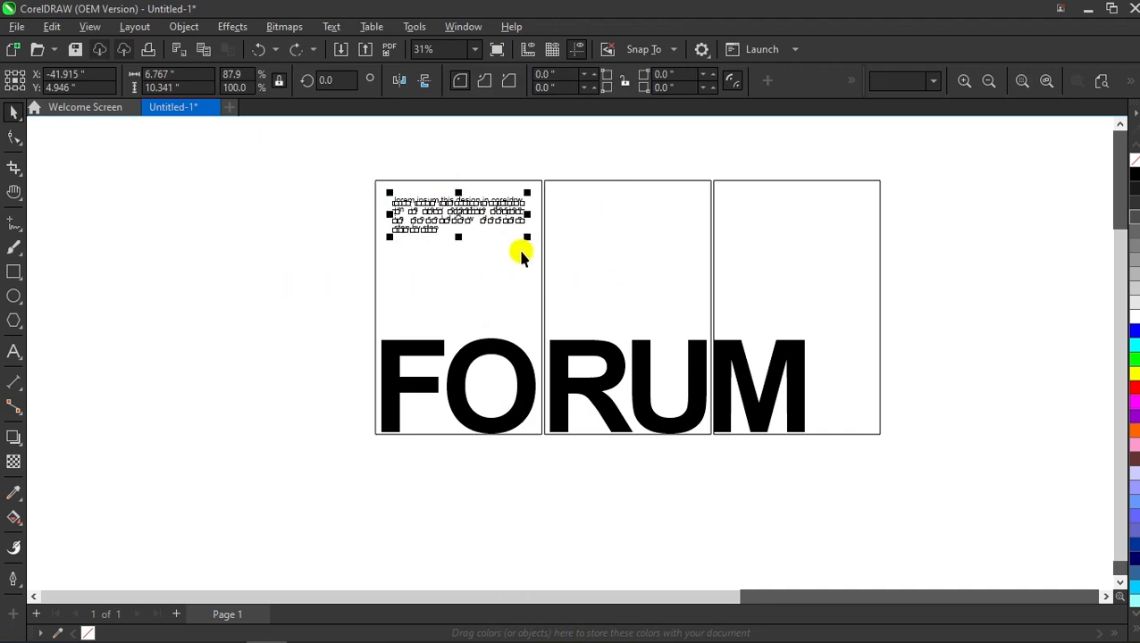
Step: Copy the lorem ipsum paragraph onto the middle panel and repeat it for the right panel
{"action": "key", "text": "shift+Page_Up"}
{"action": "left_click", "coordinate": [371, 253]}
{"action": "left_click_drag", "start_coordinate": [416, 215], "coordinate": [595, 219]}
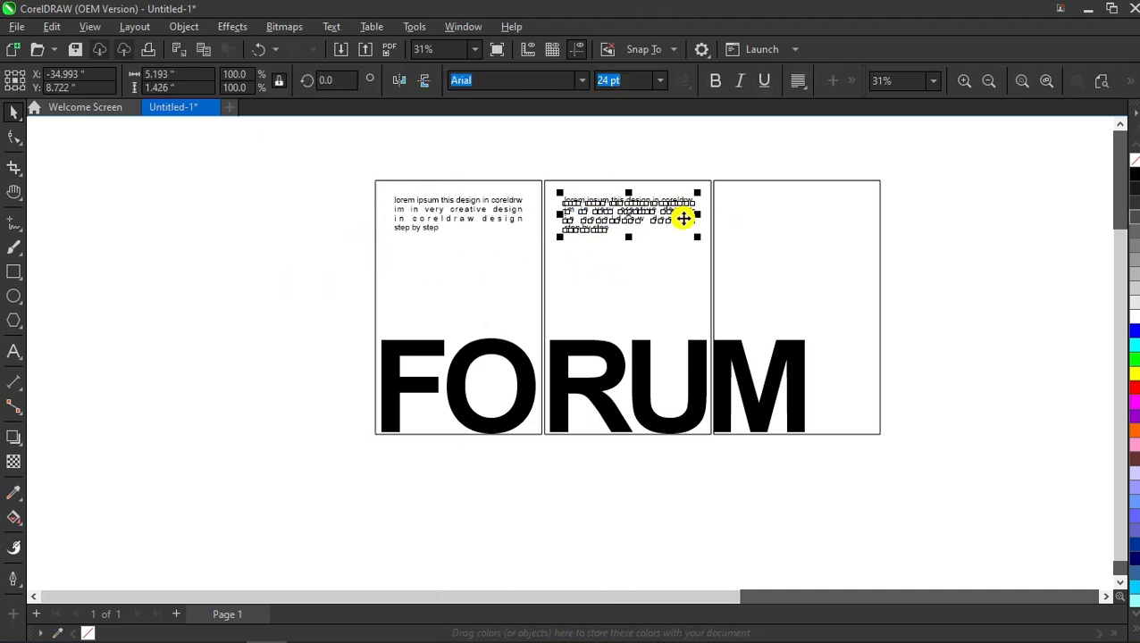
{"action": "key", "text": "ctrl+r"}
{"action": "left_click", "coordinate": [1012, 240]}
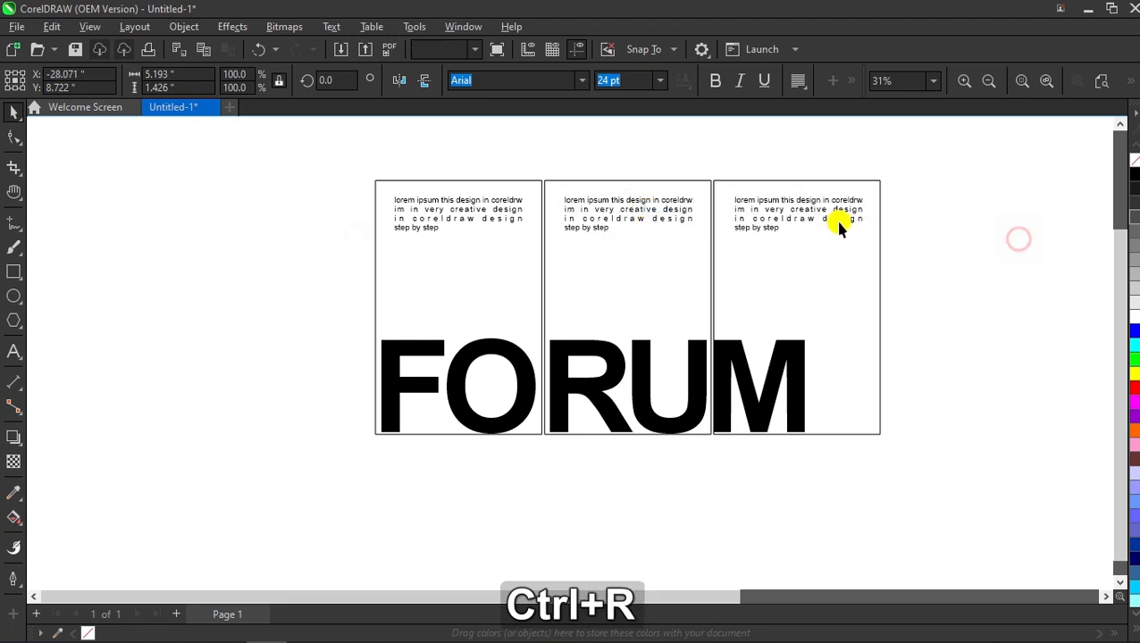
Step: Centre the paragraph copies on the right and middle panels, checking the left one
{"action": "left_click", "coordinate": [817, 216]}
{"action": "left_click", "coordinate": [822, 189], "text": "shift"}
{"action": "key", "text": "c"}
{"action": "left_click", "coordinate": [934, 210]}
{"action": "left_click", "coordinate": [648, 208]}
{"action": "left_click", "coordinate": [651, 182], "text": "shift"}
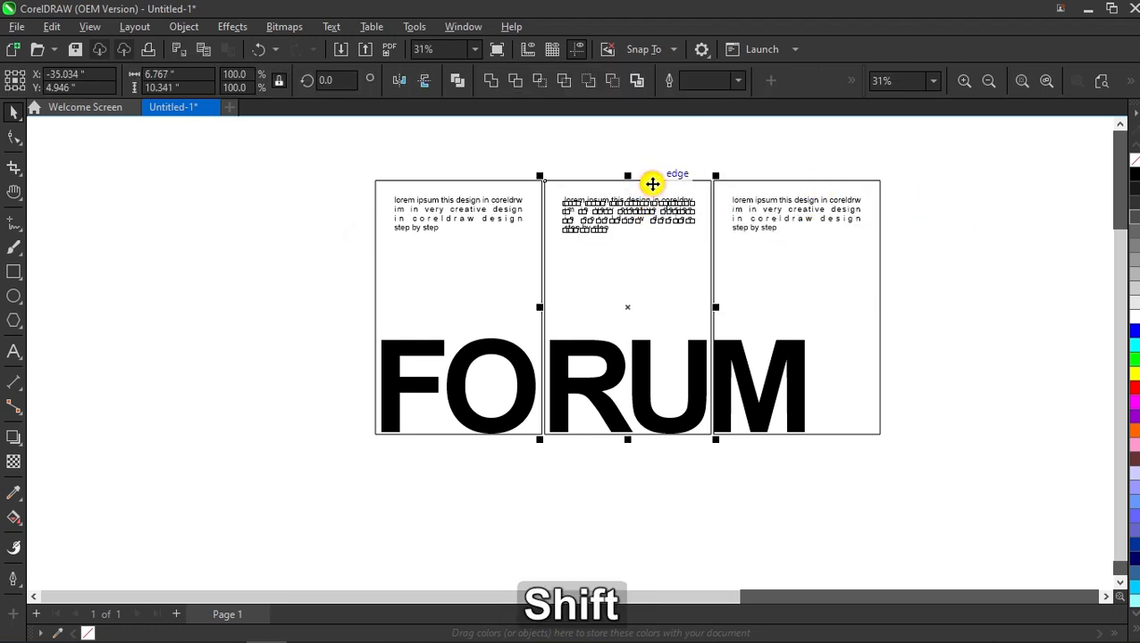
{"action": "key", "text": "c"}
{"action": "left_click", "coordinate": [644, 158]}
{"action": "left_click", "coordinate": [456, 209]}
{"action": "left_click", "coordinate": [458, 252], "text": "shift"}
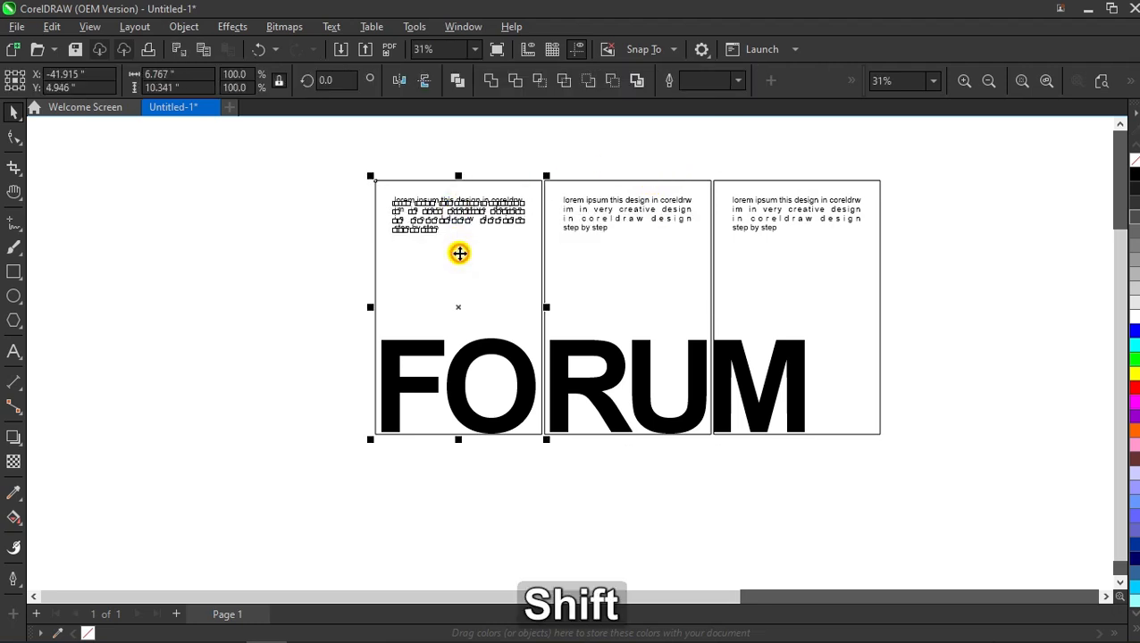
{"action": "left_click", "coordinate": [946, 300]}
{"action": "scroll", "coordinate": [946, 300], "scroll_direction": "down", "scroll_amount": 3}
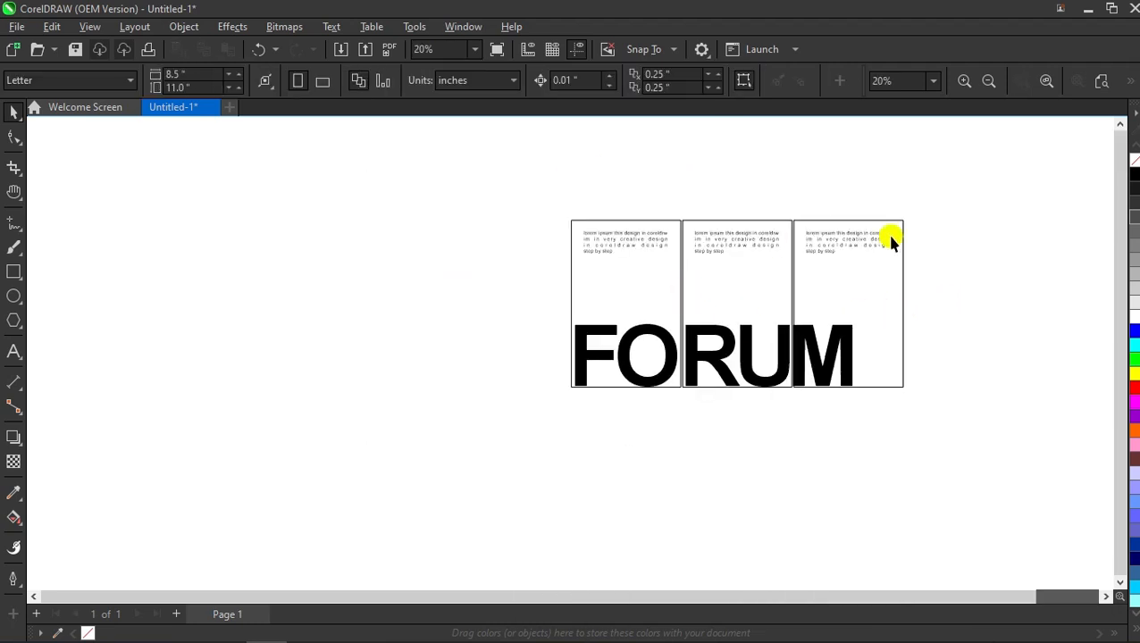
{"action": "scroll", "coordinate": [795, 349], "scroll_direction": "up", "scroll_amount": 1}
{"action": "scroll", "coordinate": [813, 348], "scroll_direction": "down", "scroll_amount": 1}
{"action": "scroll", "coordinate": [682, 322], "scroll_direction": "up", "scroll_amount": 2}
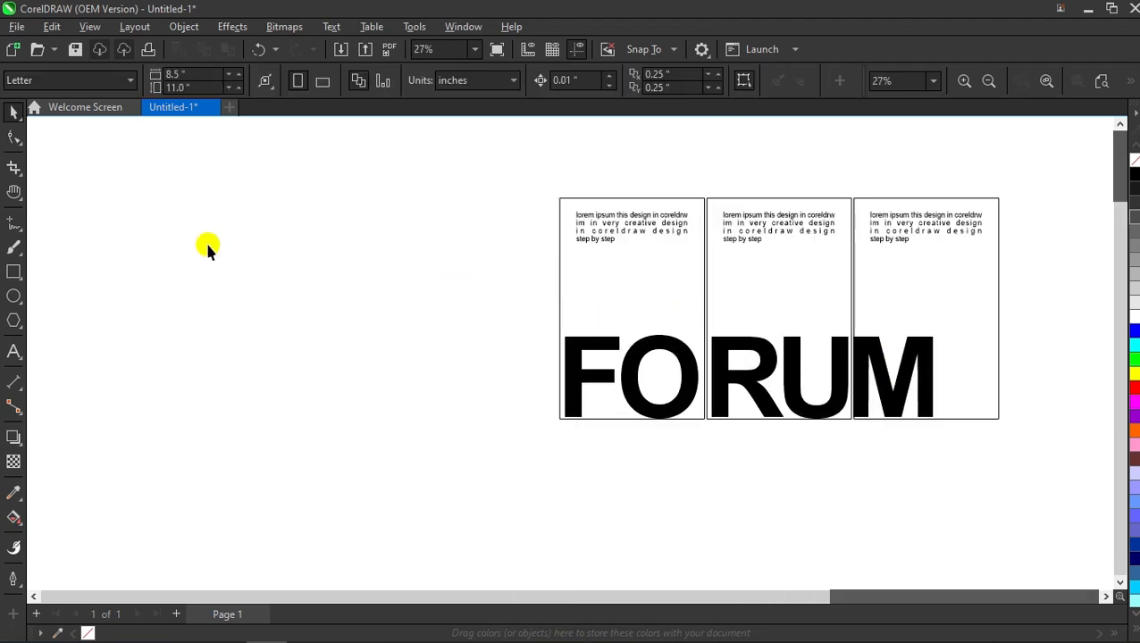
{"action": "left_click", "coordinate": [9, 224]}
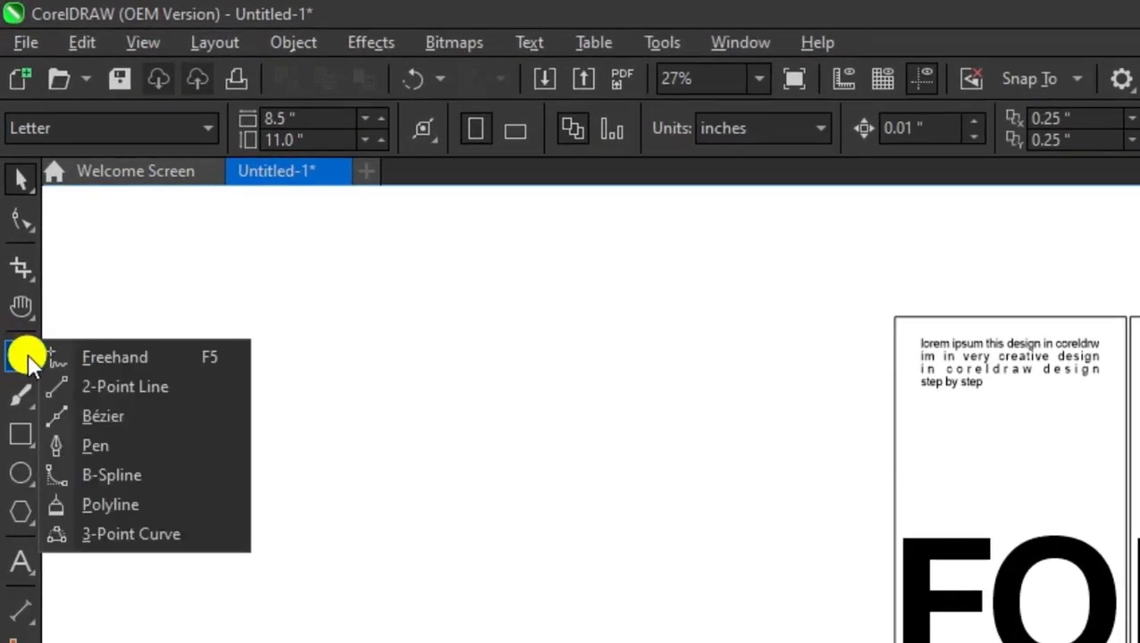
Step: Draw a horizontal 2-point line and move it to the lower left of the panels
{"action": "left_click", "coordinate": [92, 391]}
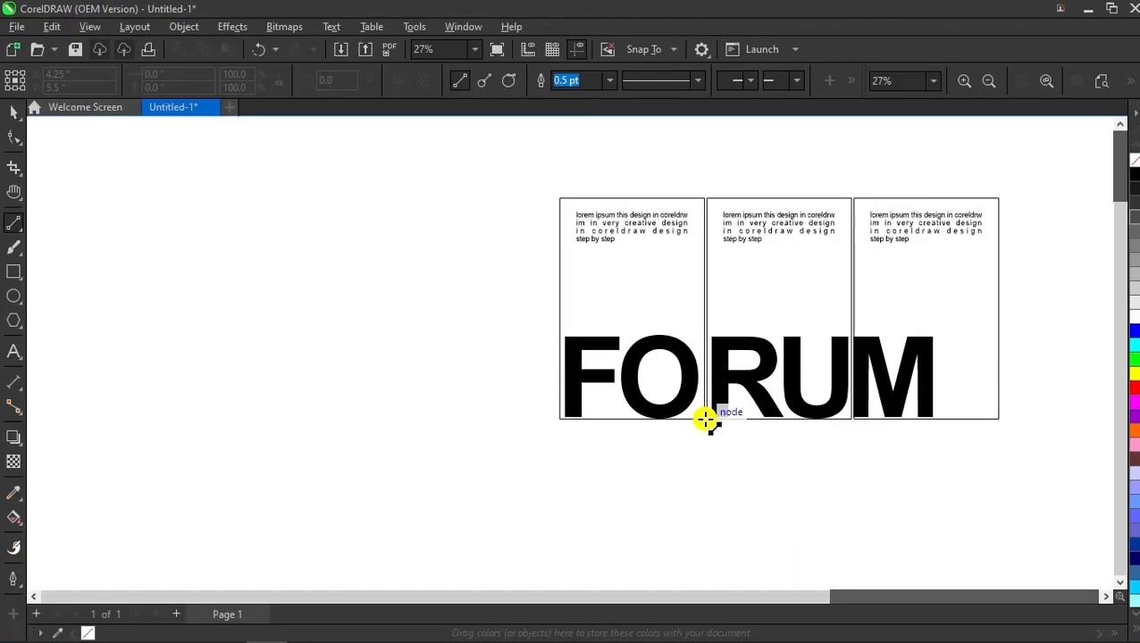
{"action": "left_click_drag", "start_coordinate": [706, 421], "coordinate": [553, 419]}
{"action": "key", "text": "space"}
{"action": "left_click_drag", "start_coordinate": [633, 420], "coordinate": [319, 453]}
{"action": "key", "text": "space"}
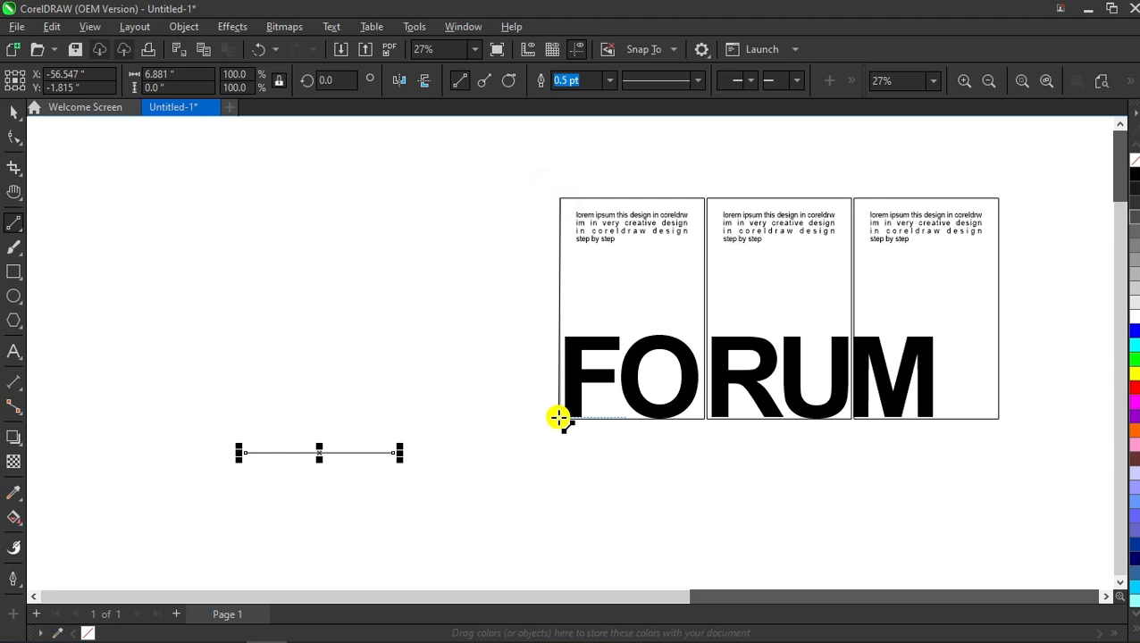
Step: Draw a vertical line along a panel edge and move it left of the panels
{"action": "left_click_drag", "start_coordinate": [561, 199], "coordinate": [562, 421]}
{"action": "key", "text": "space"}
{"action": "left_click_drag", "start_coordinate": [560, 308], "coordinate": [312, 338]}
{"action": "left_click", "coordinate": [460, 333]}
{"action": "scroll", "coordinate": [459, 333], "scroll_direction": "down", "scroll_amount": 2}
{"action": "scroll", "coordinate": [397, 400], "scroll_direction": "up", "scroll_amount": 2}
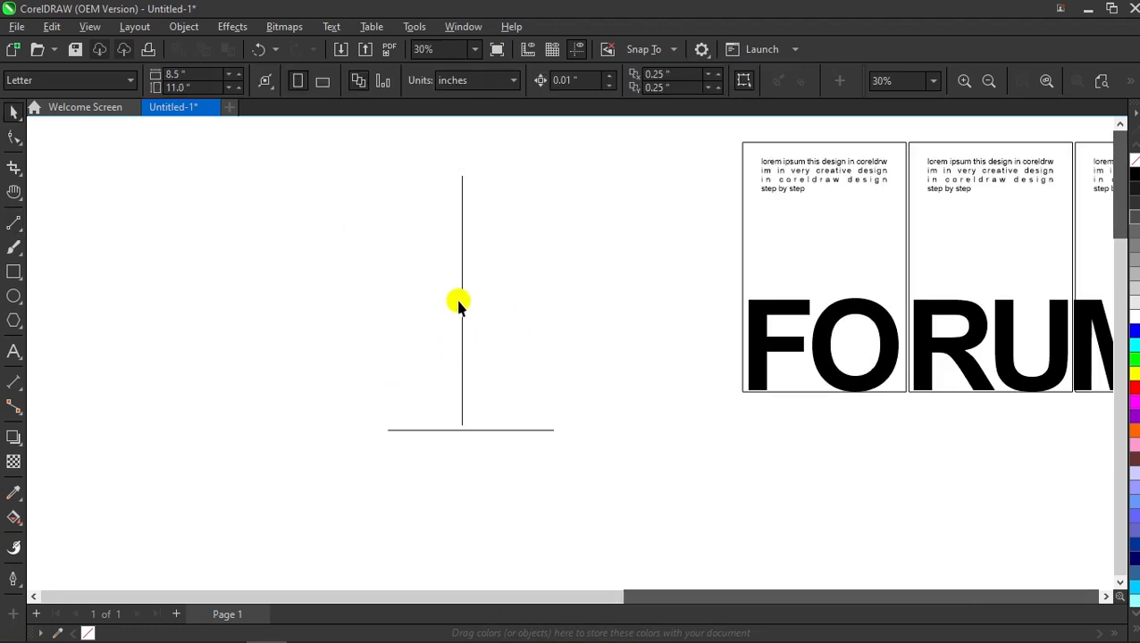
{"action": "left_click_drag", "start_coordinate": [460, 306], "coordinate": [339, 318]}
{"action": "left_click", "coordinate": [338, 318]}
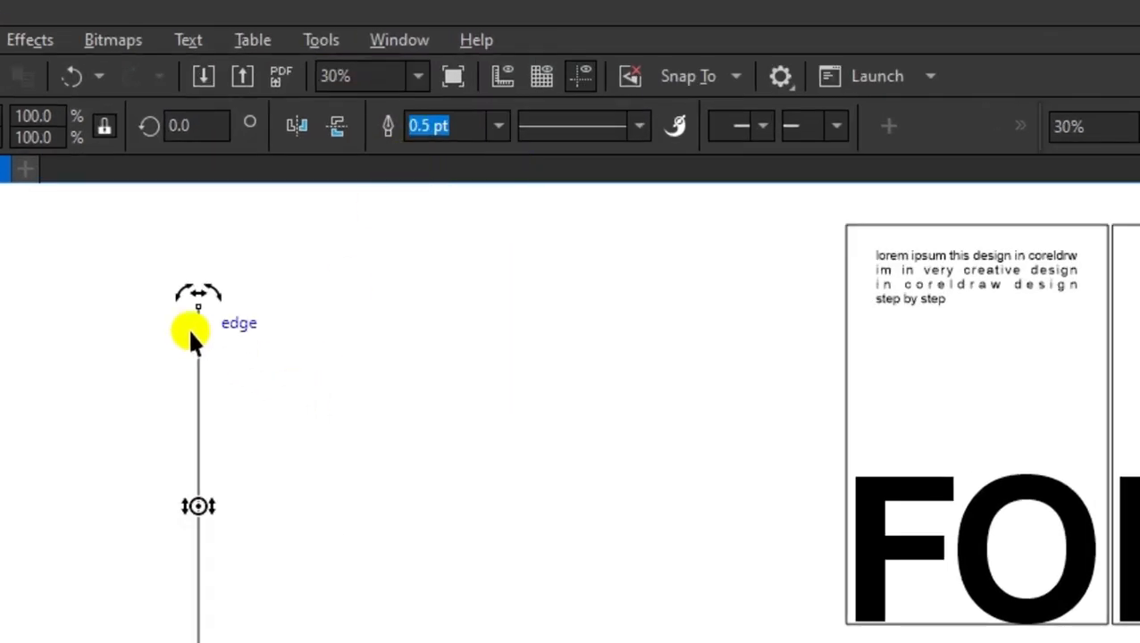
Step: Rotate the vertical line to 60° and select the horizontal line
{"action": "left_click", "coordinate": [186, 125]}
{"action": "type", "text": "60"}
{"action": "key", "text": "Return"}
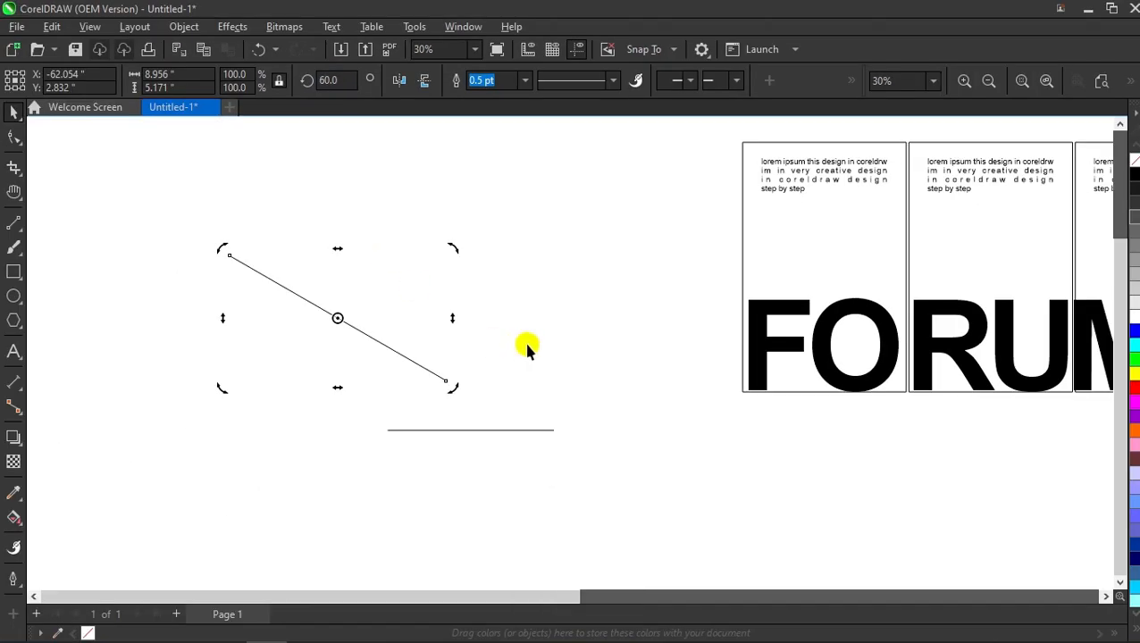
{"action": "left_click", "coordinate": [529, 345]}
{"action": "left_click", "coordinate": [437, 431]}
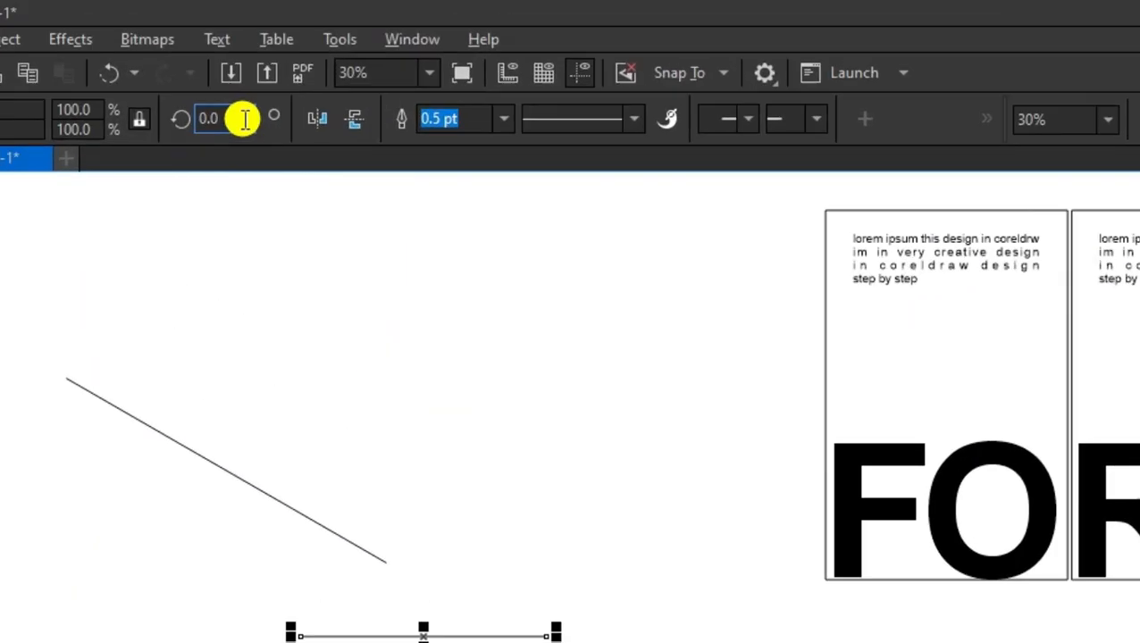
{"action": "left_click", "coordinate": [326, 81]}
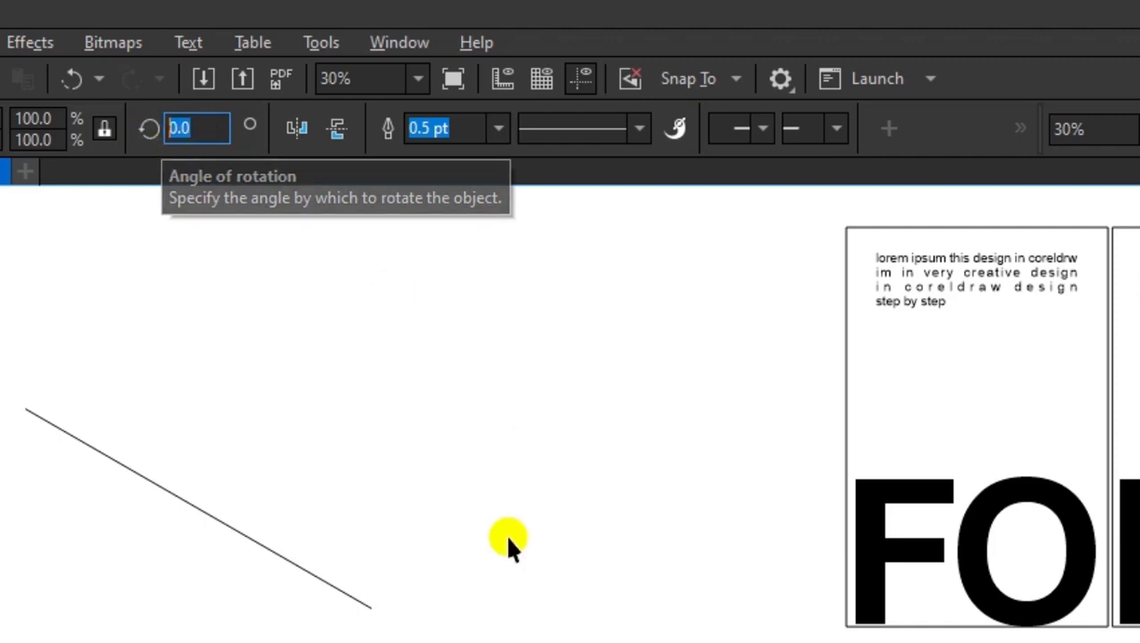
Step: Rotate the horizontal line 45° and join its end to the 60° line's end
{"action": "type", "text": "4"}
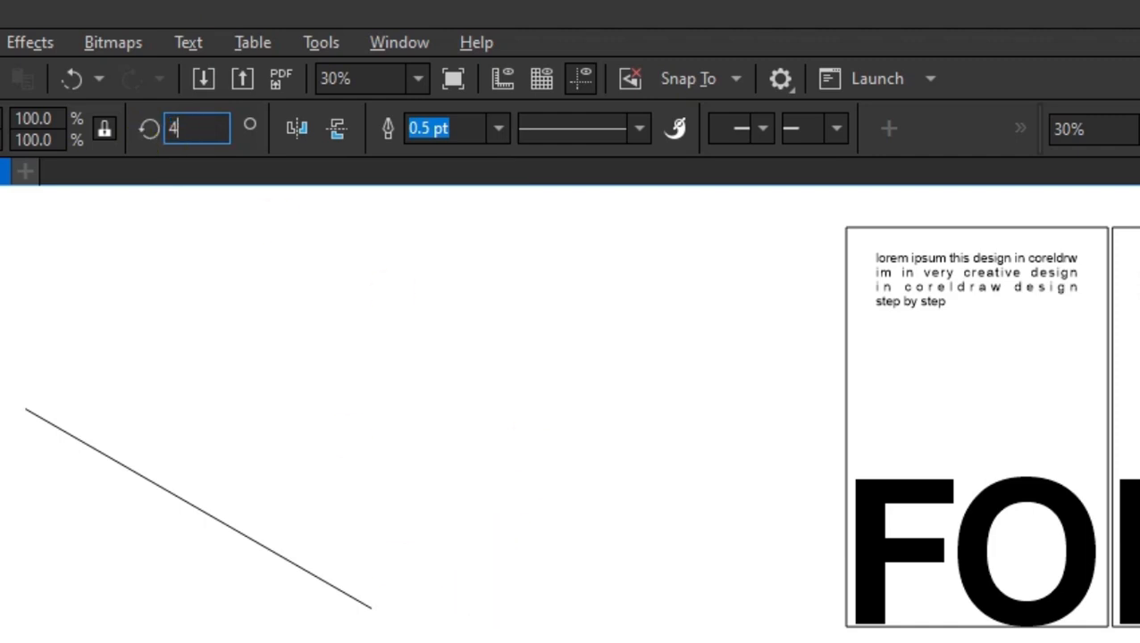
{"action": "type", "text": "5"}
{"action": "key", "text": "Return"}
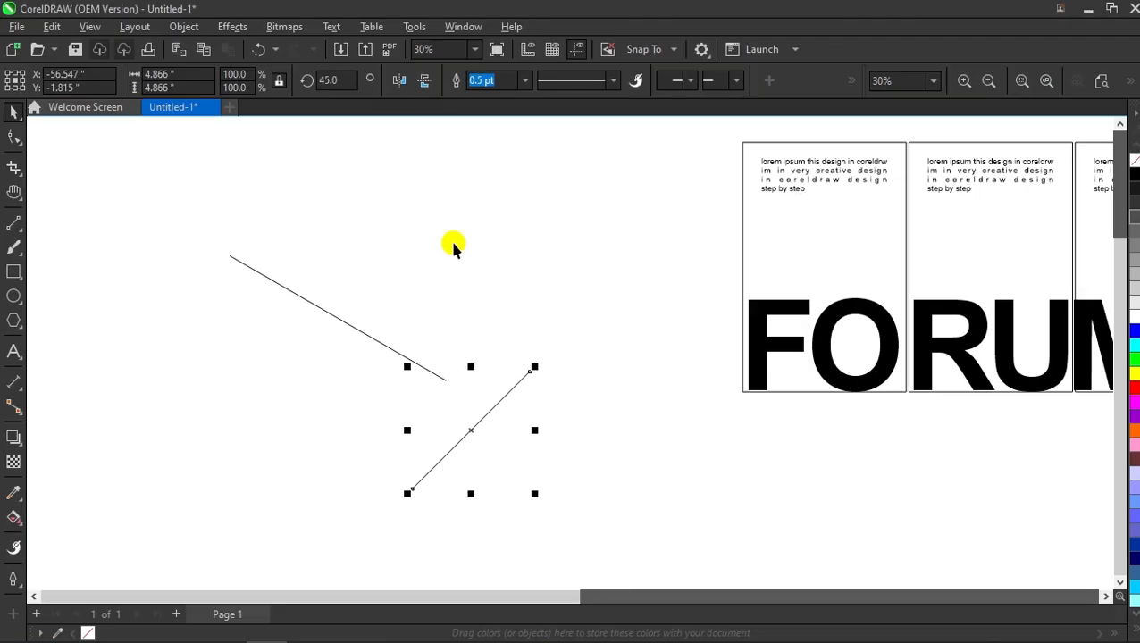
{"action": "left_click", "coordinate": [387, 394]}
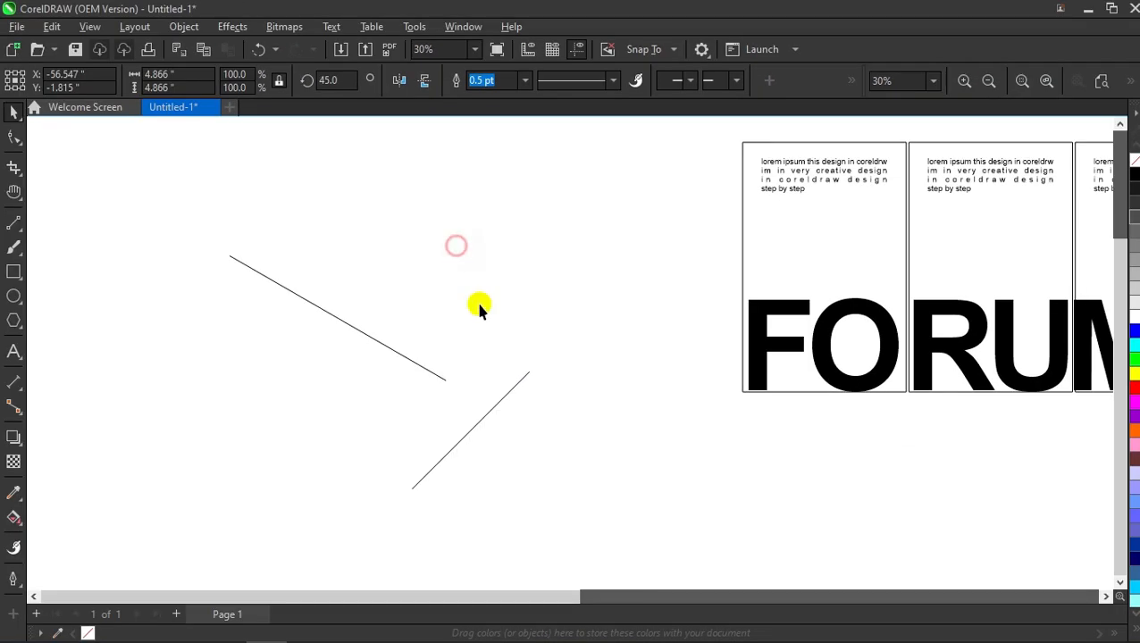
{"action": "left_click", "coordinate": [467, 633]}
{"action": "left_click_drag", "start_coordinate": [411, 488], "coordinate": [447, 380]}
Step: Select both lines of the V and move them to the left
{"action": "scroll", "coordinate": [456, 385], "scroll_direction": "down", "scroll_amount": 1}
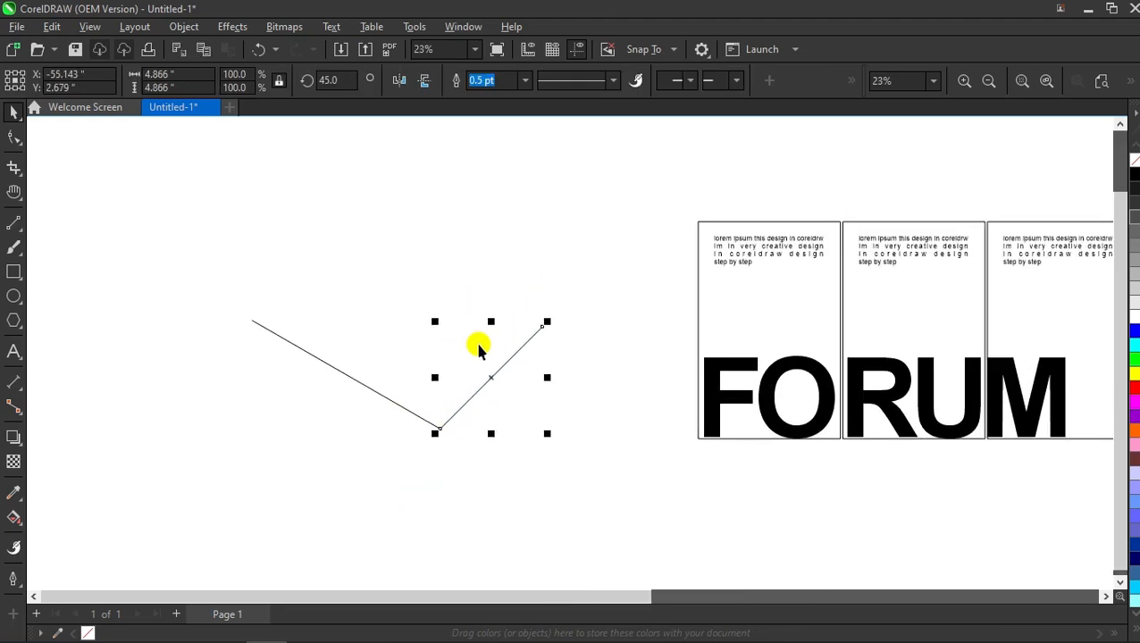
{"action": "scroll", "coordinate": [527, 327], "scroll_direction": "down", "scroll_amount": 1}
{"action": "left_click_drag", "start_coordinate": [595, 264], "coordinate": [275, 414]}
{"action": "left_click_drag", "start_coordinate": [465, 352], "coordinate": [409, 315]}
{"action": "left_click", "coordinate": [511, 239]}
Step: Make a parallel copy of the V's 45° segment offset up and to the left
{"action": "scroll", "coordinate": [501, 246], "scroll_direction": "down", "scroll_amount": 2}
{"action": "scroll", "coordinate": [396, 268], "scroll_direction": "up", "scroll_amount": 3}
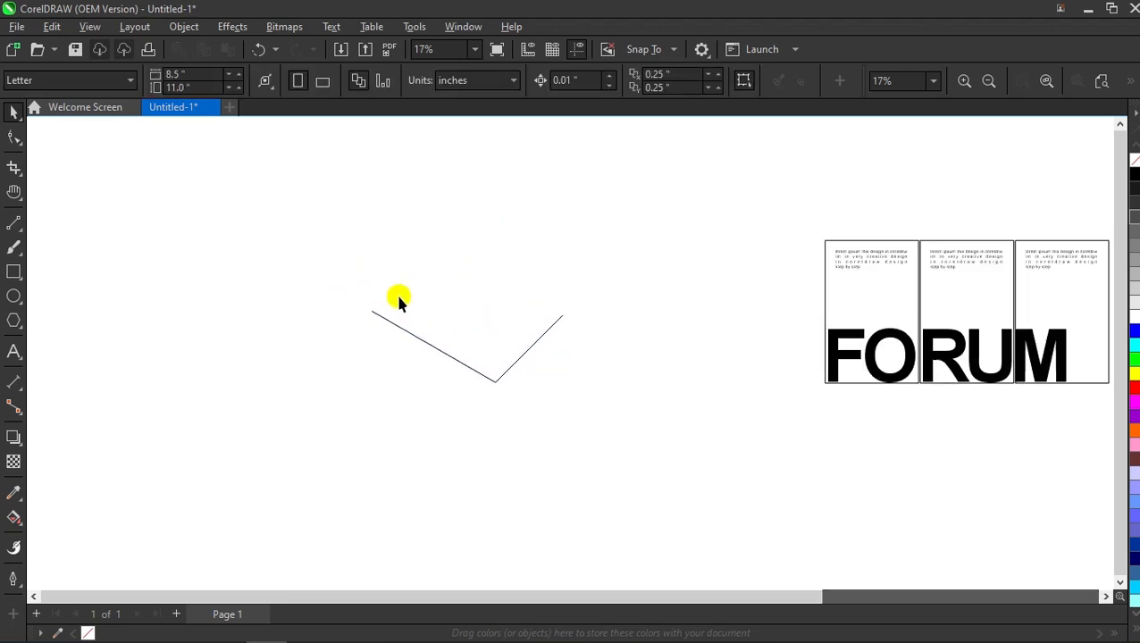
{"action": "left_click", "coordinate": [538, 340]}
{"action": "left_click_drag", "start_coordinate": [537, 340], "coordinate": [509, 303]}
{"action": "right_click", "coordinate": [509, 303]}
{"action": "left_click", "coordinate": [510, 303]}
Step: Rotate the copied line to 90° and snap its bottom to the V's vertex
{"action": "double_click", "coordinate": [335, 79]}
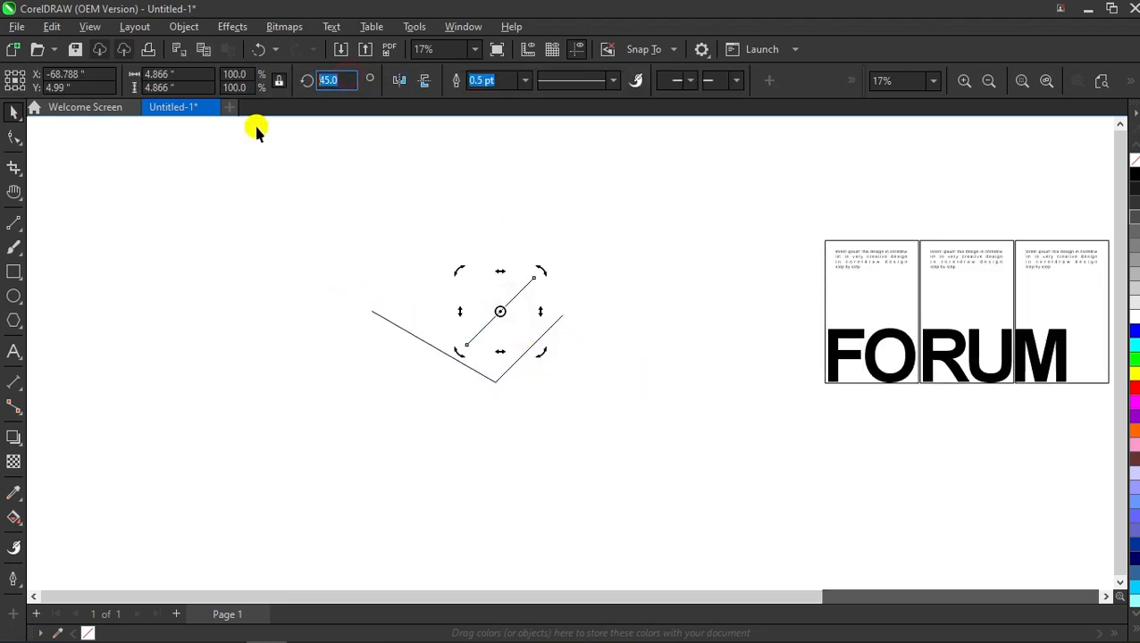
{"action": "type", "text": "90"}
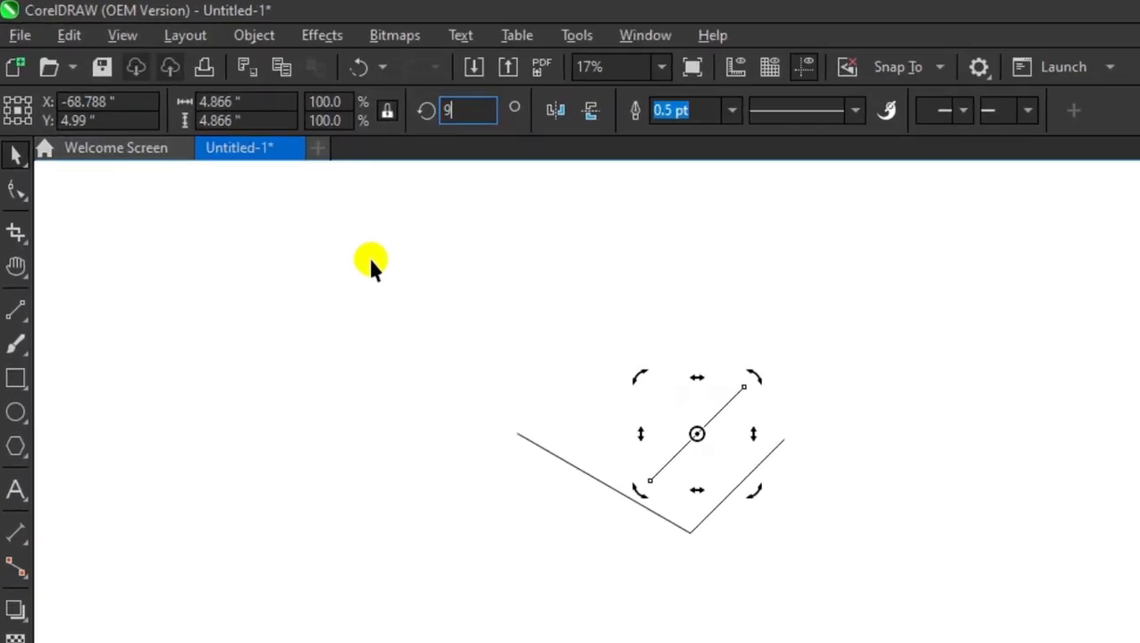
{"action": "key", "text": "Return"}
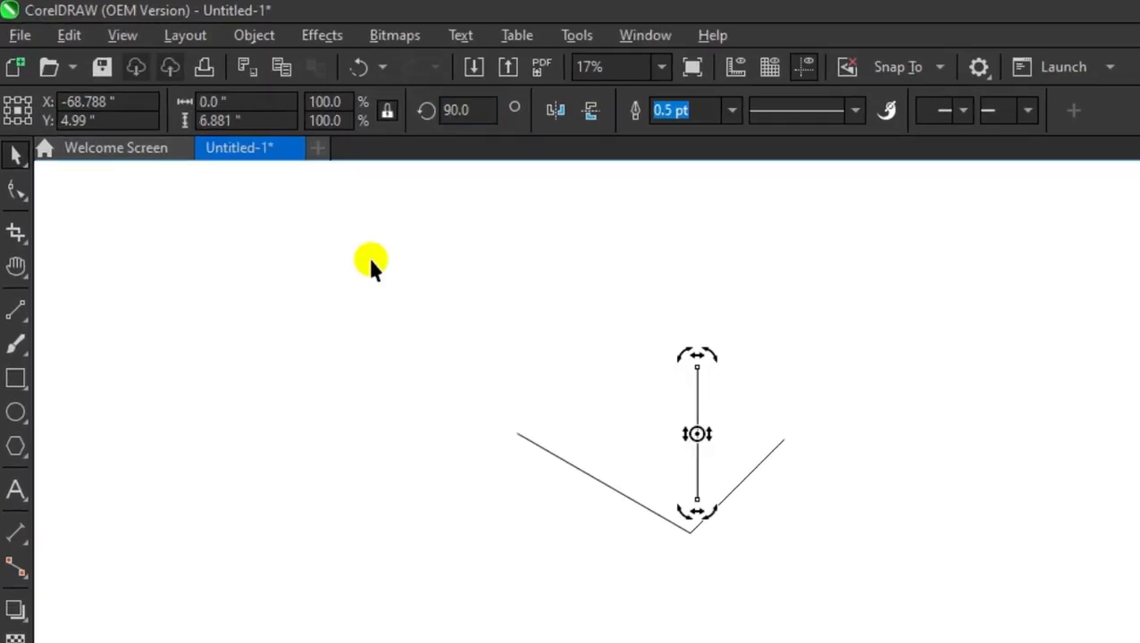
{"action": "key", "text": "Escape"}
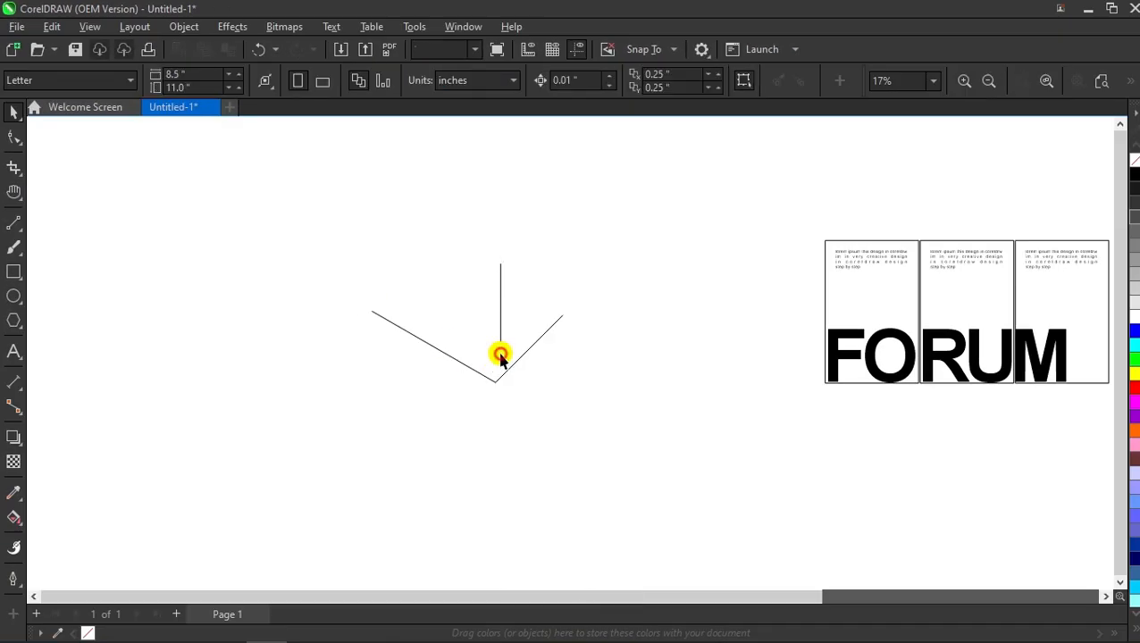
{"action": "left_click", "coordinate": [500, 356]}
{"action": "left_click_drag", "start_coordinate": [499, 360], "coordinate": [498, 390]}
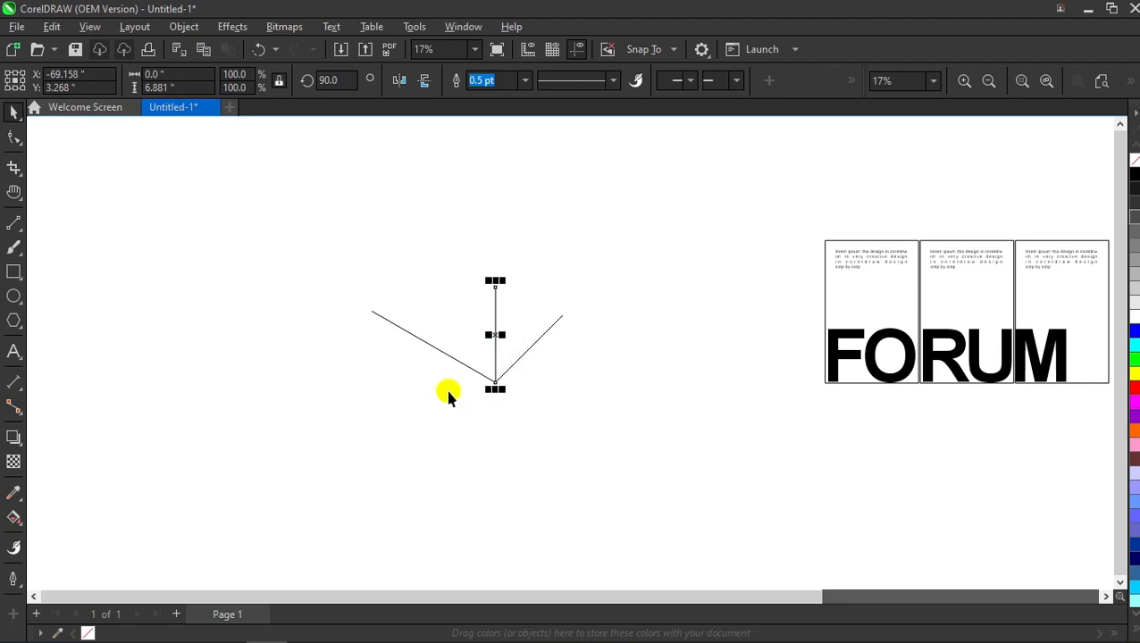
{"action": "key", "text": "Escape"}
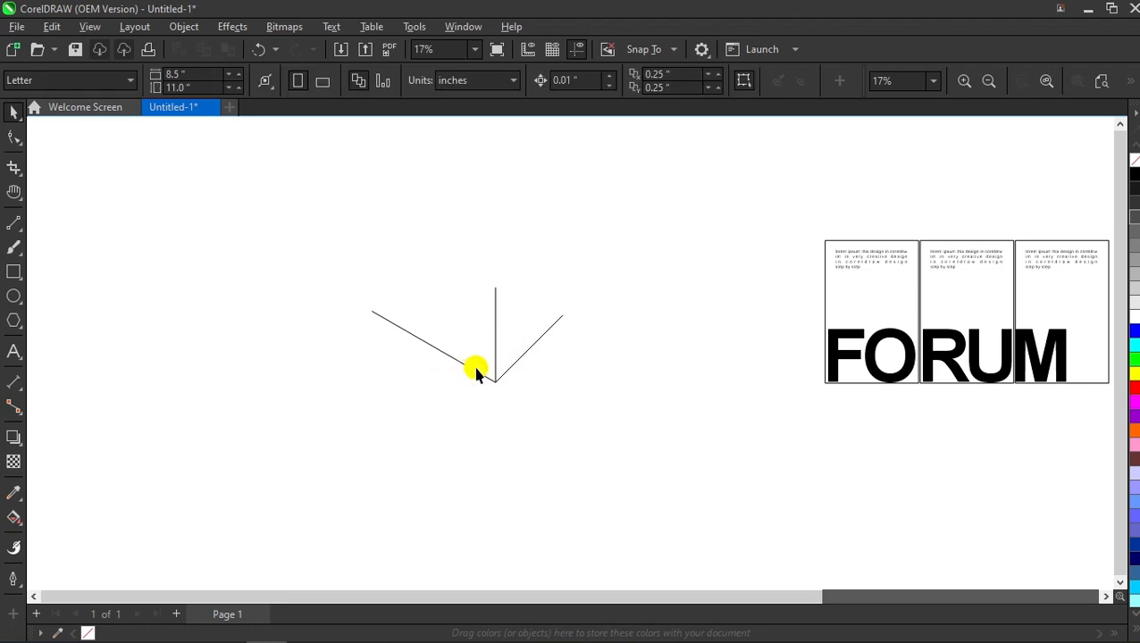
Step: Copy the left diagonal up to the top of the vertical line
{"action": "left_click", "coordinate": [484, 374]}
{"action": "left_click_drag", "start_coordinate": [498, 384], "coordinate": [497, 290]}
{"action": "left_click", "coordinate": [537, 262]}
{"action": "left_click", "coordinate": [551, 324]}
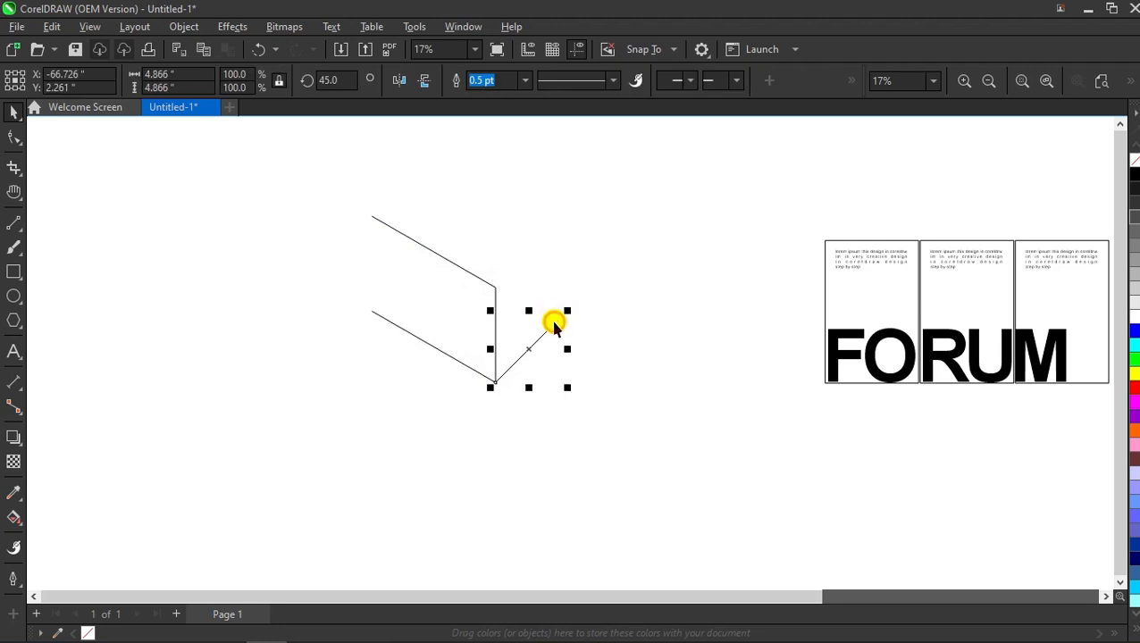
{"action": "left_click_drag", "start_coordinate": [390, 234], "coordinate": [394, 237]}
{"action": "key", "text": "ctrl+z"}
Step: Copy the vertical line across to close the panel's left side
{"action": "left_click", "coordinate": [555, 283]}
{"action": "left_click_drag", "start_coordinate": [496, 301], "coordinate": [376, 215]}
{"action": "left_click", "coordinate": [521, 237]}
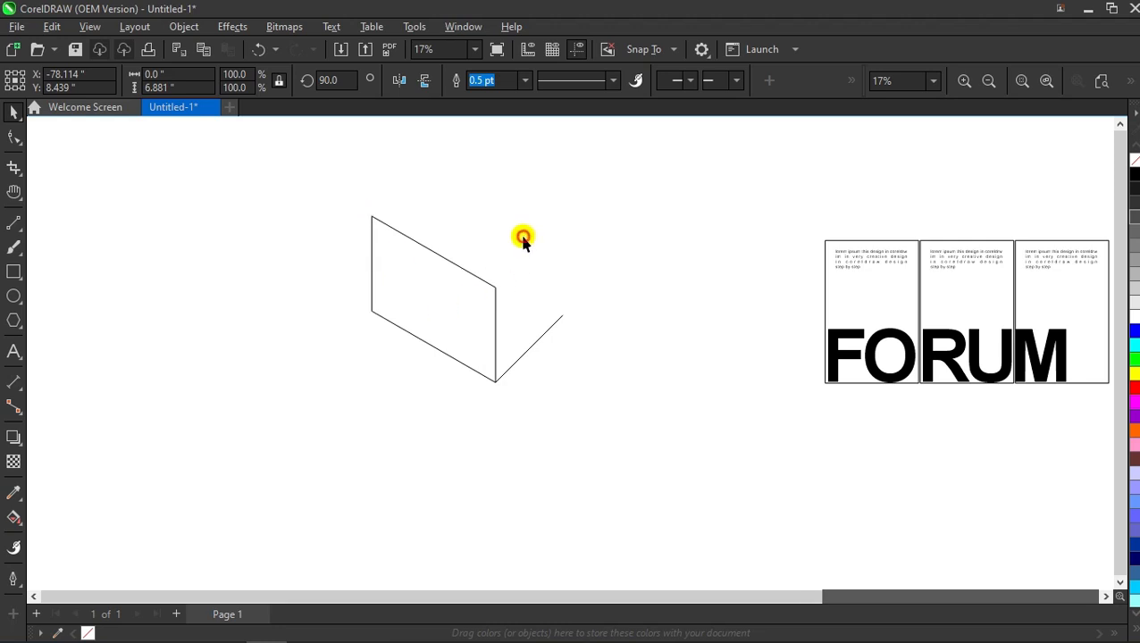
{"action": "scroll", "coordinate": [454, 348], "scroll_direction": "down", "scroll_amount": 1}
{"action": "scroll", "coordinate": [451, 308], "scroll_direction": "up", "scroll_amount": 1}
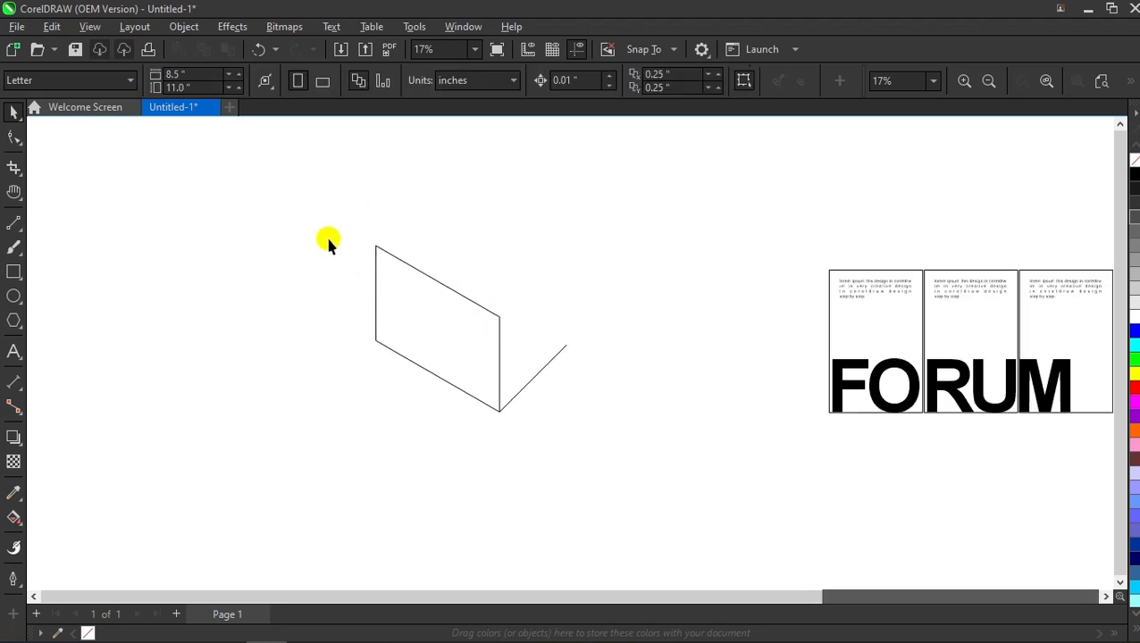
Step: Copy the right diagonal up to the vertical line's top to form the top face
{"action": "left_click", "coordinate": [530, 386]}
{"action": "left_click_drag", "start_coordinate": [499, 408], "coordinate": [502, 328]}
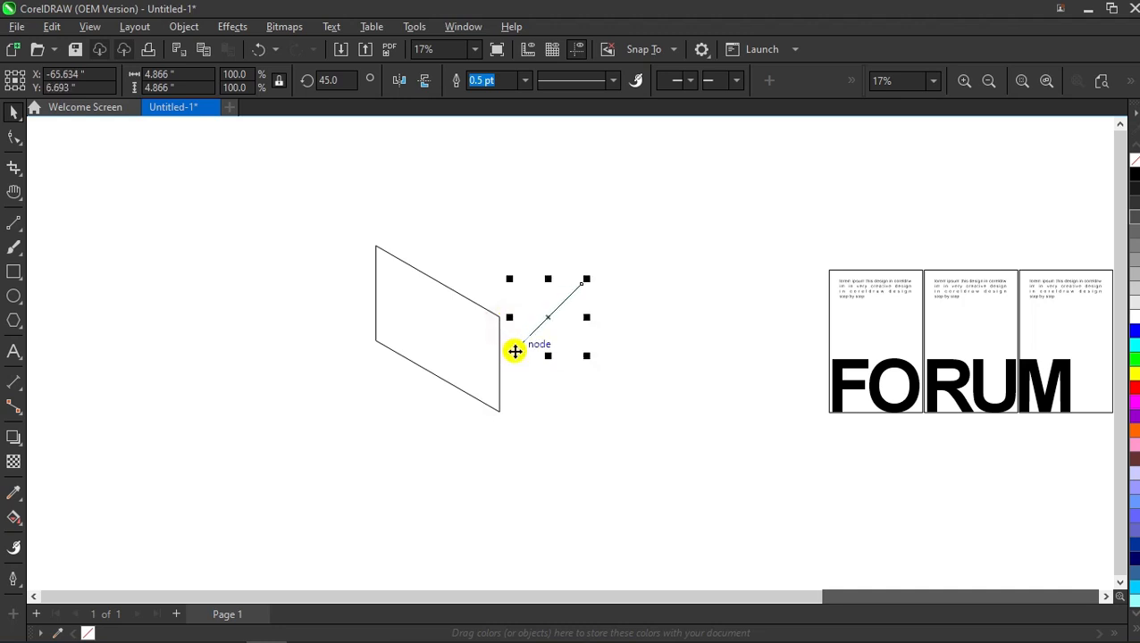
{"action": "key", "text": "ctrl+z"}
{"action": "left_click_drag", "start_coordinate": [501, 411], "coordinate": [501, 318]}
{"action": "left_click", "coordinate": [656, 310]}
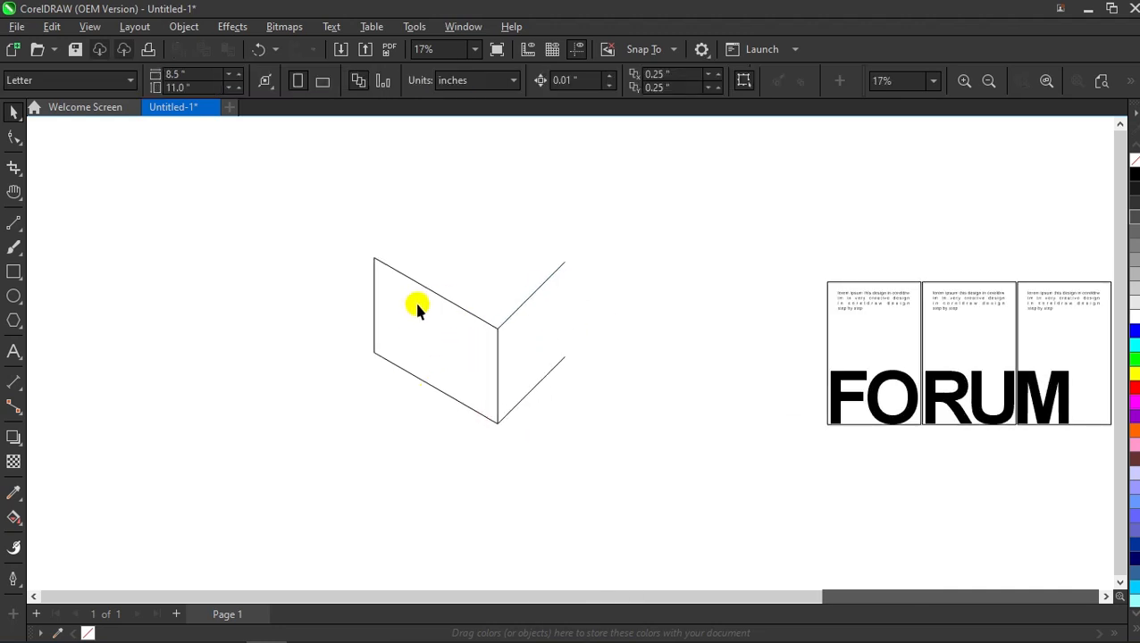
Step: Shrink the lower right diagonal to half its length
{"action": "left_click_drag", "start_coordinate": [334, 227], "coordinate": [563, 268]}
{"action": "left_click", "coordinate": [616, 272]}
{"action": "scroll", "coordinate": [519, 375], "scroll_direction": "down", "scroll_amount": 1}
{"action": "scroll", "coordinate": [436, 179], "scroll_direction": "up", "scroll_amount": 1}
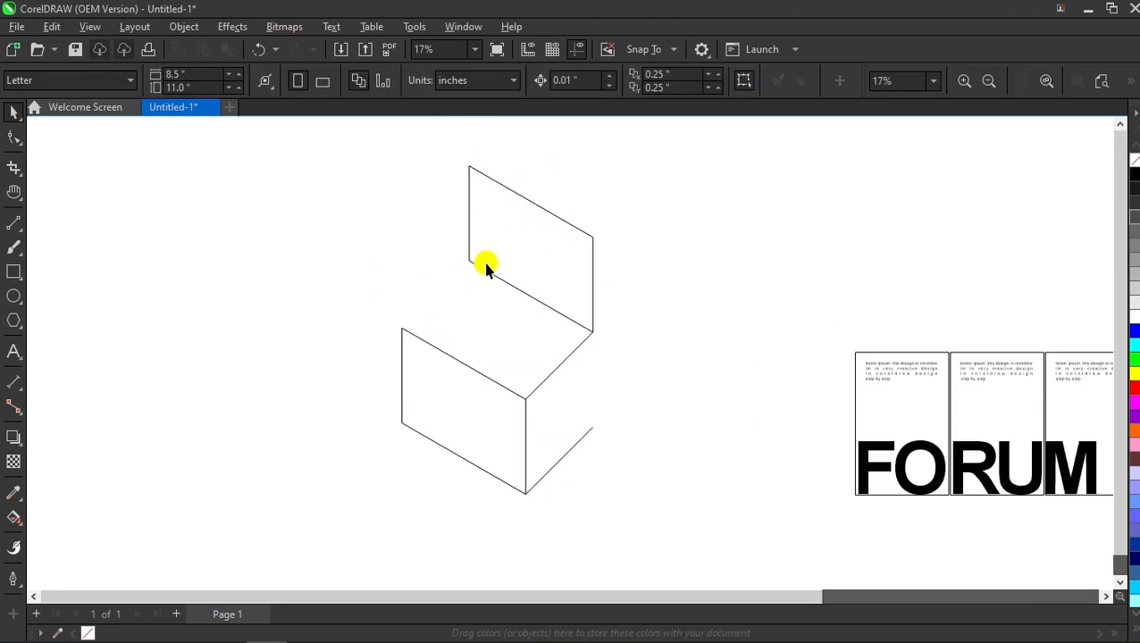
{"action": "left_click", "coordinate": [544, 384]}
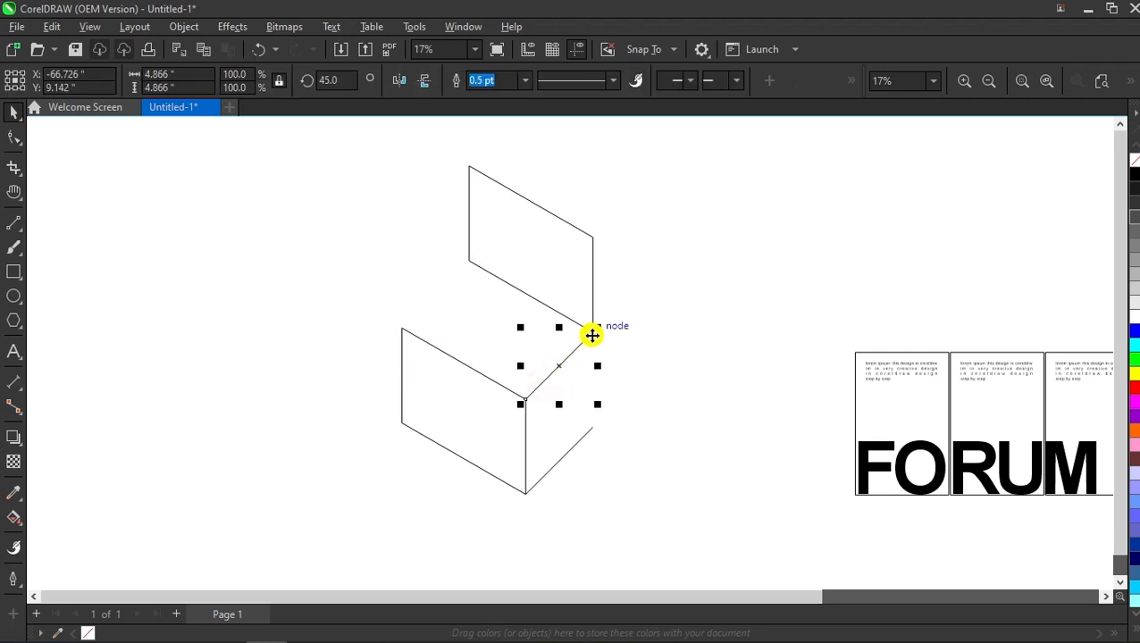
{"action": "left_click", "coordinate": [314, 271]}
{"action": "scroll", "coordinate": [487, 313], "scroll_direction": "down", "scroll_amount": 1}
{"action": "scroll", "coordinate": [454, 320], "scroll_direction": "up", "scroll_amount": 1}
{"action": "scroll", "coordinate": [504, 320], "scroll_direction": "down", "scroll_amount": 1}
{"action": "scroll", "coordinate": [504, 324], "scroll_direction": "up", "scroll_amount": 1}
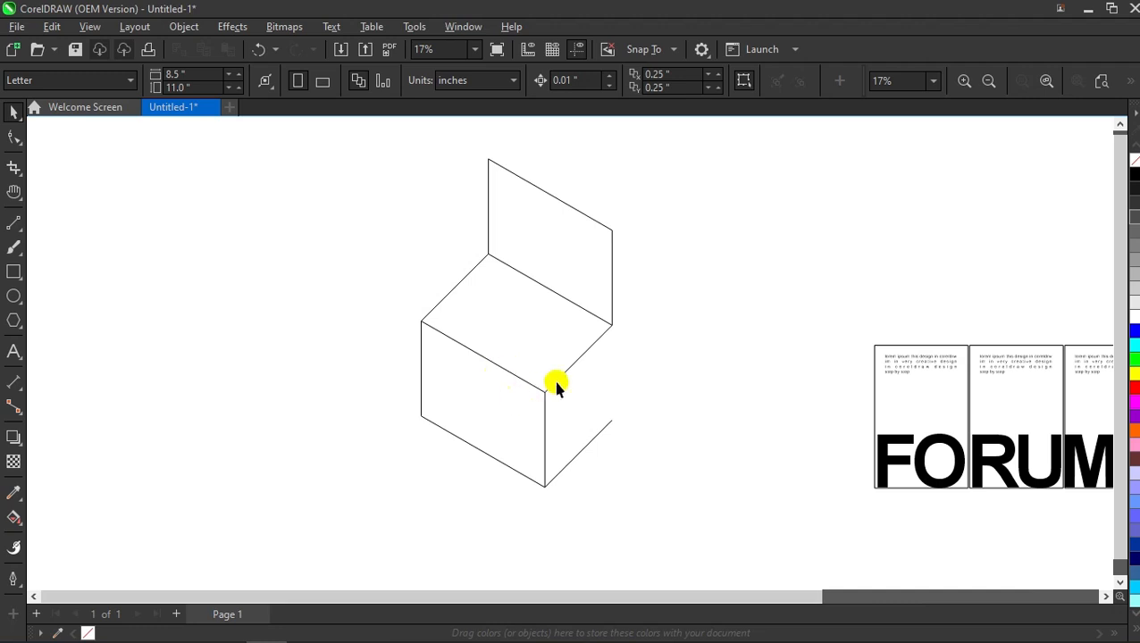
{"action": "left_click", "coordinate": [604, 433]}
{"action": "left_click_drag", "start_coordinate": [615, 417], "coordinate": [584, 450]}
{"action": "left_click", "coordinate": [631, 412]}
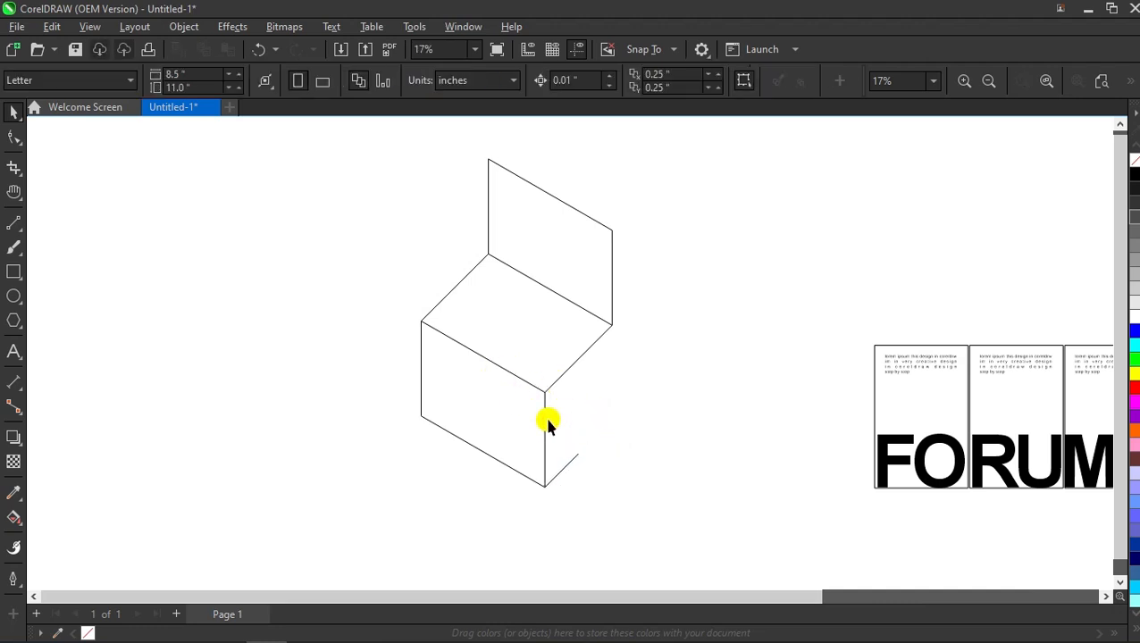
Step: Add a half-height copy of the vertical edge and a shortened diagonal copy for the side flap
{"action": "left_click", "coordinate": [546, 422]}
{"action": "left_click_drag", "start_coordinate": [548, 384], "coordinate": [580, 458]}
{"action": "left_click", "coordinate": [618, 425]}
{"action": "left_click", "coordinate": [552, 400]}
{"action": "left_click_drag", "start_coordinate": [545, 394], "coordinate": [575, 409]}
{"action": "left_click_drag", "start_coordinate": [649, 337], "coordinate": [614, 370]}
{"action": "left_click", "coordinate": [672, 364]}
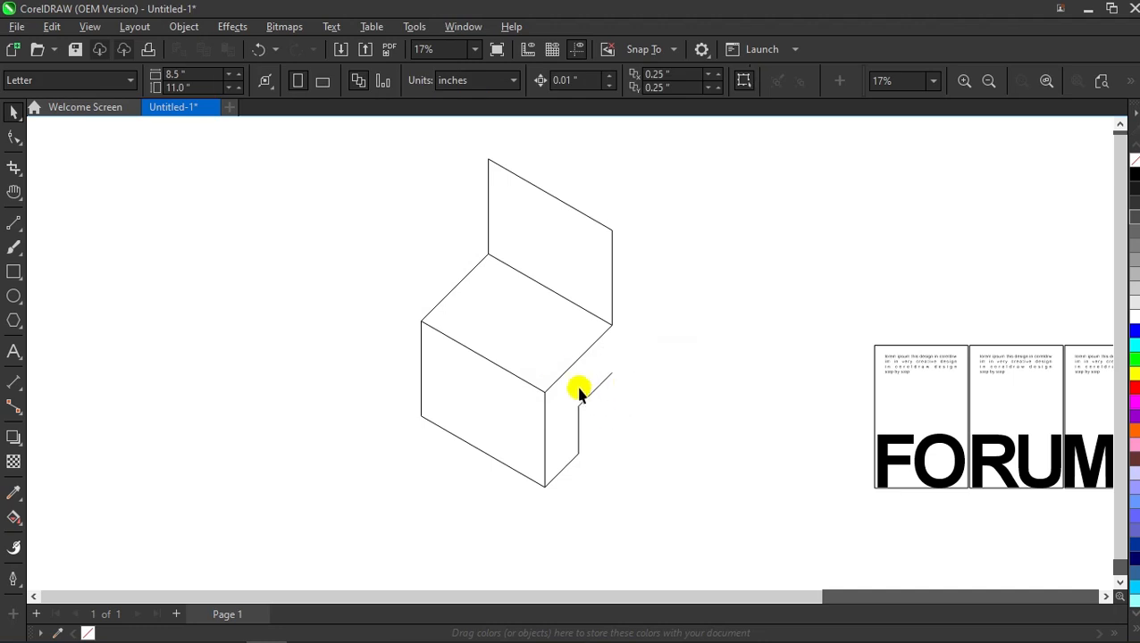
Step: Copy the front panel's top edge down, placing it at the lower node
{"action": "left_click", "coordinate": [530, 386]}
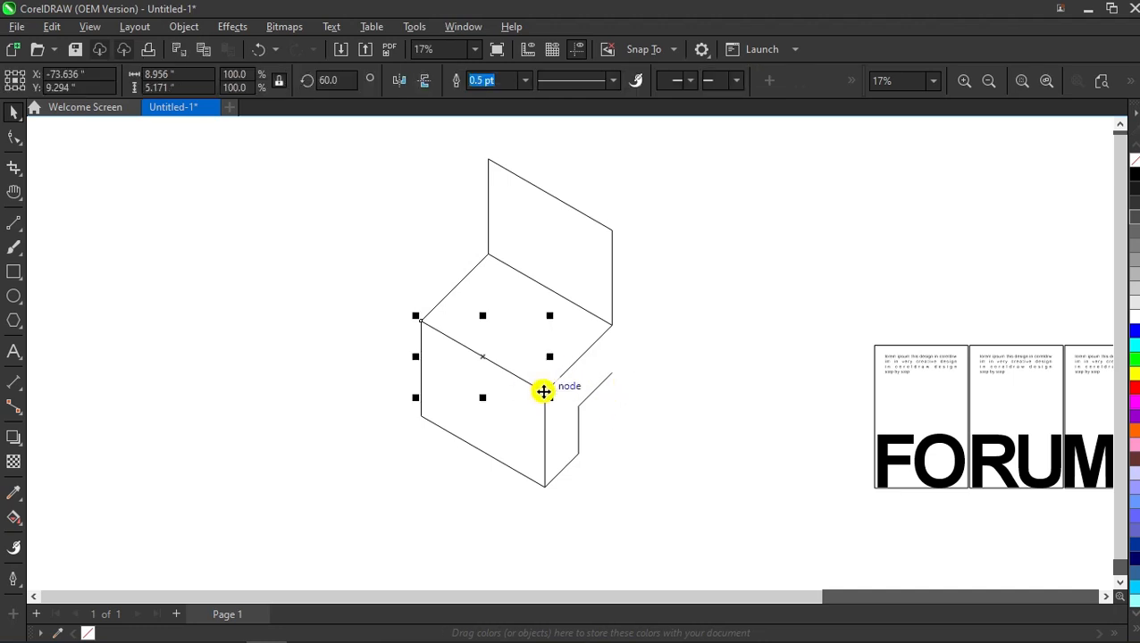
{"action": "left_click_drag", "start_coordinate": [544, 395], "coordinate": [587, 417]}
{"action": "left_click_drag", "start_coordinate": [579, 460], "coordinate": [579, 458]}
{"action": "left_click", "coordinate": [618, 422]}
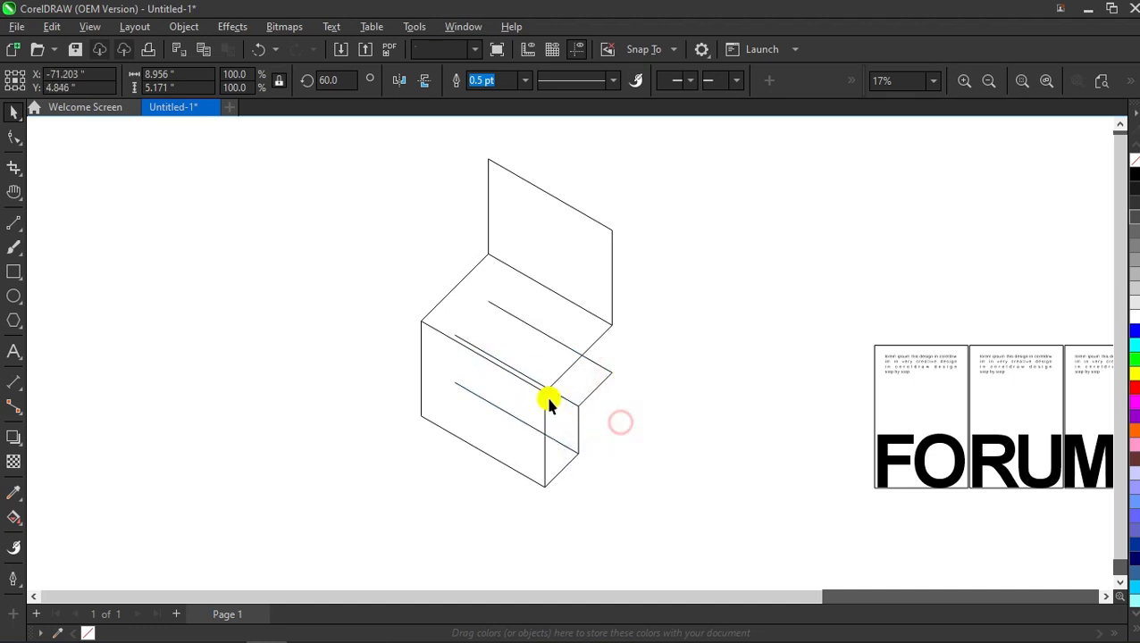
{"action": "scroll", "coordinate": [512, 380], "scroll_direction": "down", "scroll_amount": 1}
{"action": "scroll", "coordinate": [512, 389], "scroll_direction": "up", "scroll_amount": 1}
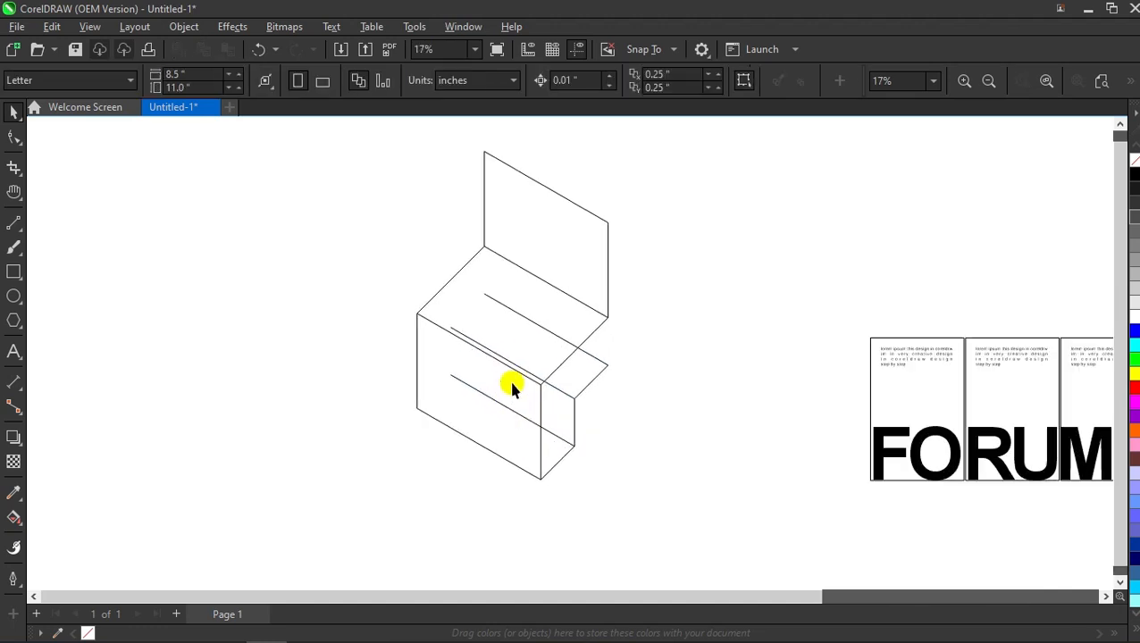
{"action": "left_click", "coordinate": [10, 517]}
Step: Smart-fill the right front face and top flap, then make the flap 30% grey
{"action": "left_click", "coordinate": [71, 536]}
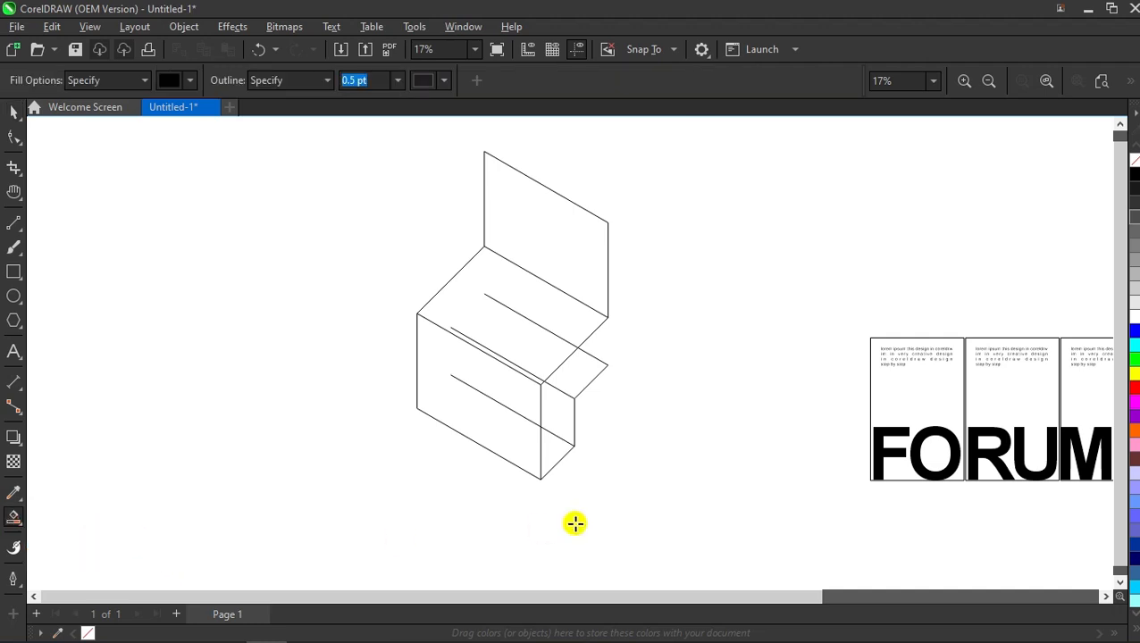
{"action": "left_click", "coordinate": [555, 454]}
{"action": "left_click", "coordinate": [581, 376]}
{"action": "key", "text": "space"}
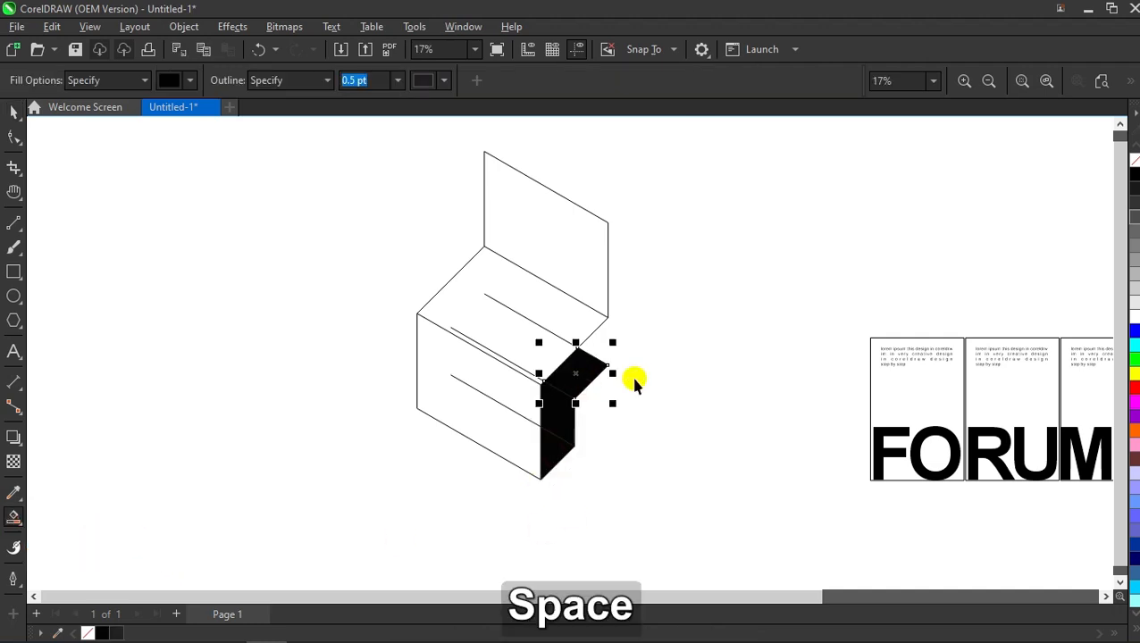
{"action": "left_click", "coordinate": [586, 377]}
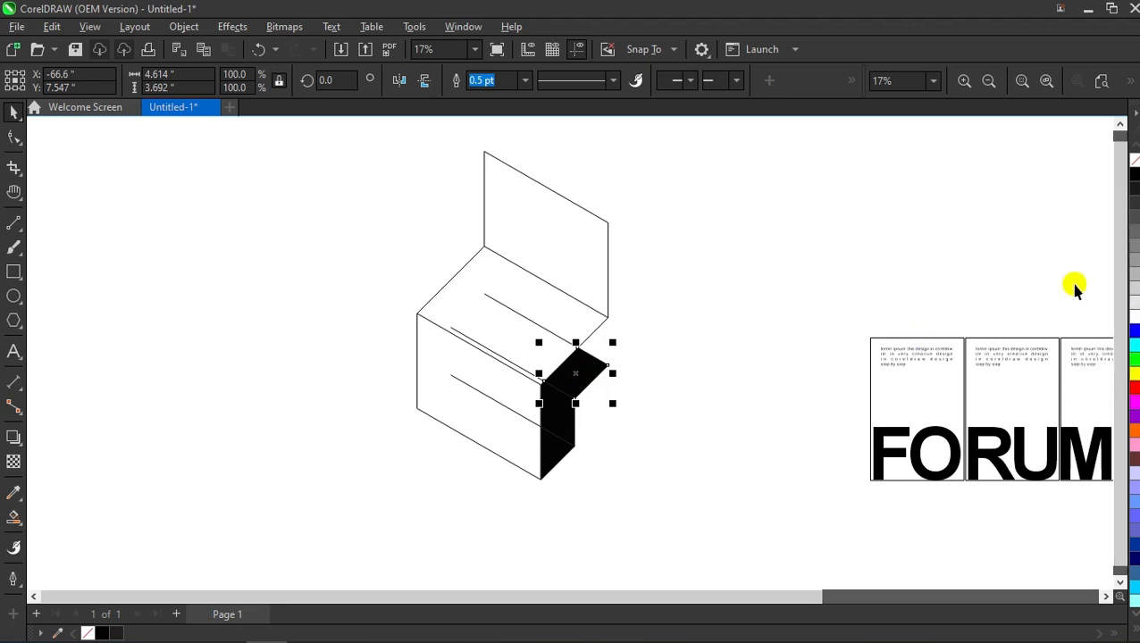
{"action": "left_click", "coordinate": [1133, 276]}
{"action": "left_click", "coordinate": [668, 420]}
Step: Recolour the right front face and bottom triangle light grey
{"action": "left_click", "coordinate": [558, 437]}
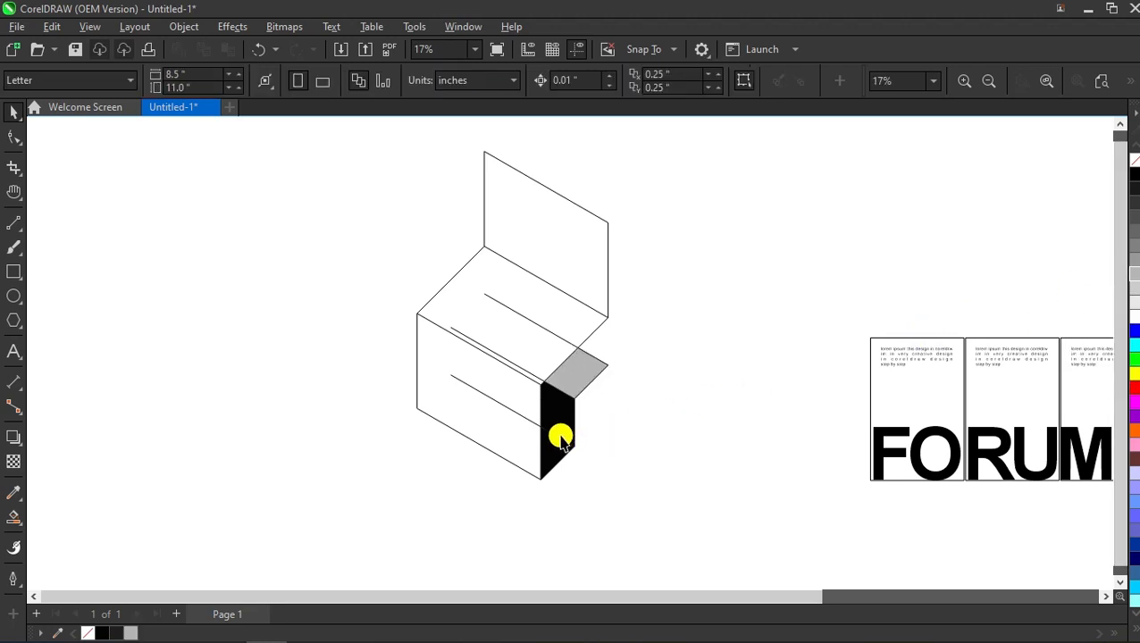
{"action": "left_click", "coordinate": [1134, 306]}
{"action": "left_click", "coordinate": [616, 426]}
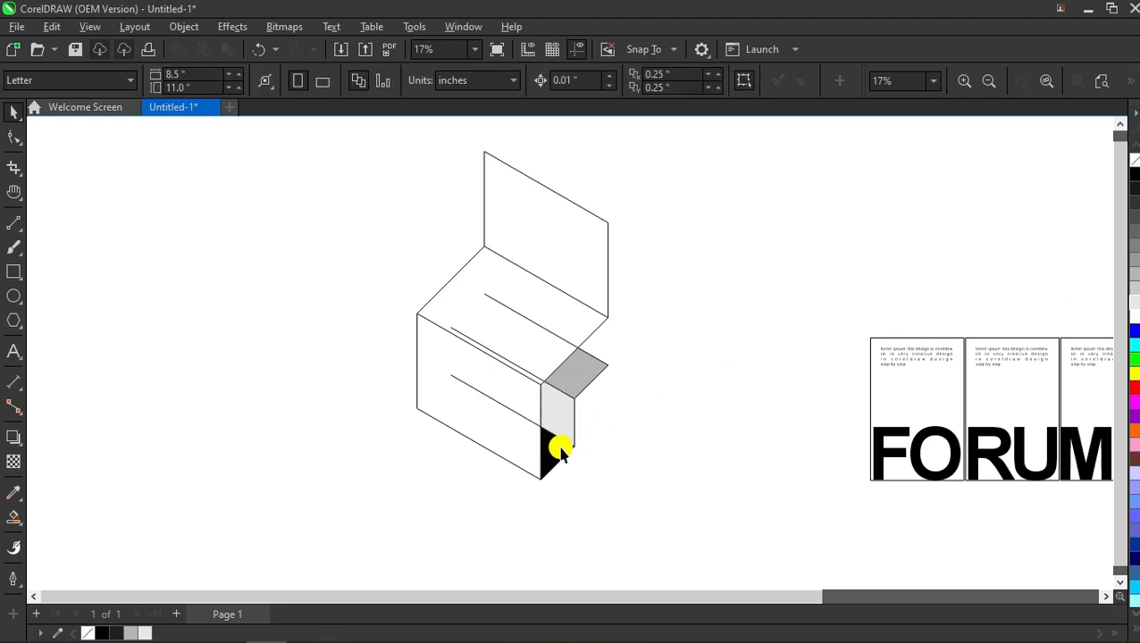
{"action": "left_click", "coordinate": [555, 448]}
{"action": "left_click", "coordinate": [1133, 295]}
{"action": "left_click", "coordinate": [689, 378]}
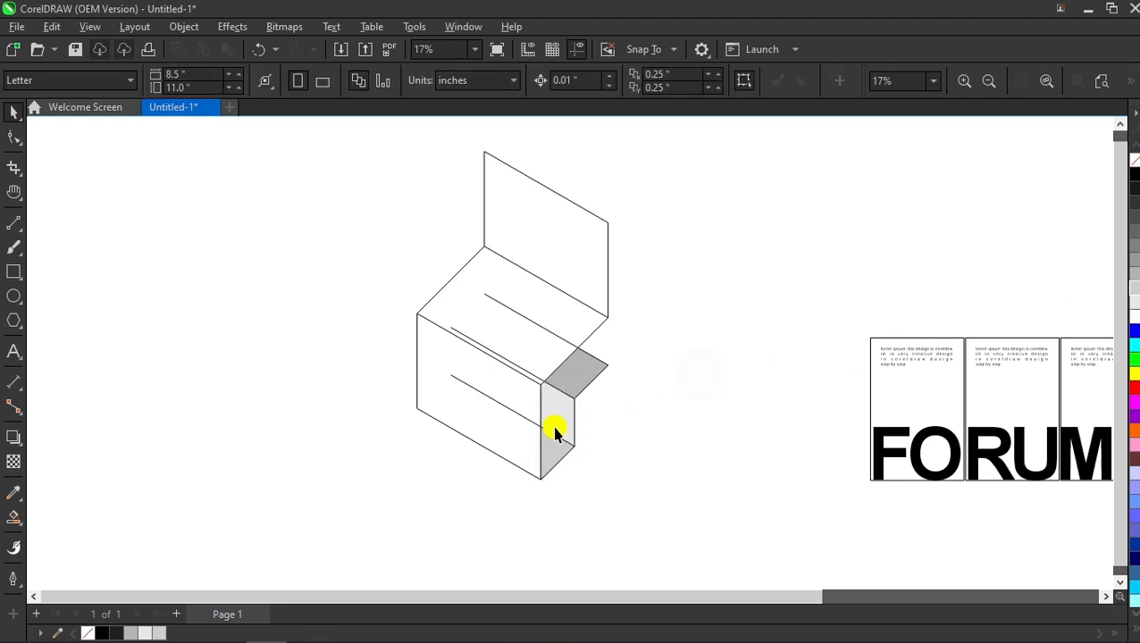
{"action": "scroll", "coordinate": [555, 432], "scroll_direction": "up", "scroll_amount": 1}
Step: Delete the stray interior line and the diagonal on the top face
{"action": "left_click", "coordinate": [469, 387]}
{"action": "key", "text": "Delete"}
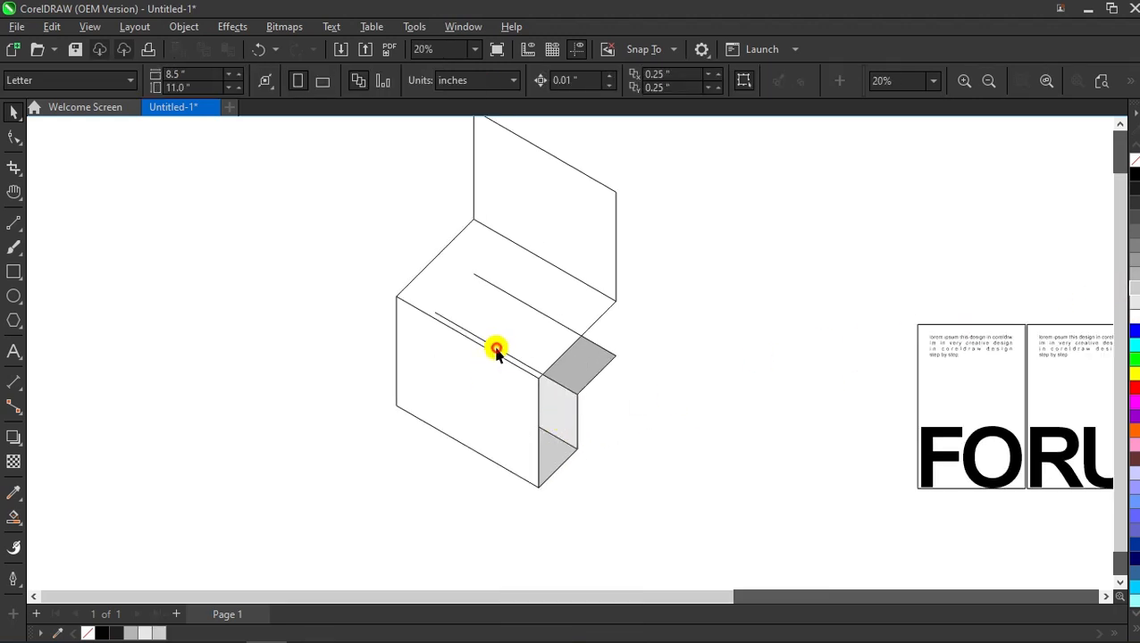
{"action": "left_click", "coordinate": [536, 312]}
{"action": "key", "text": "Delete"}
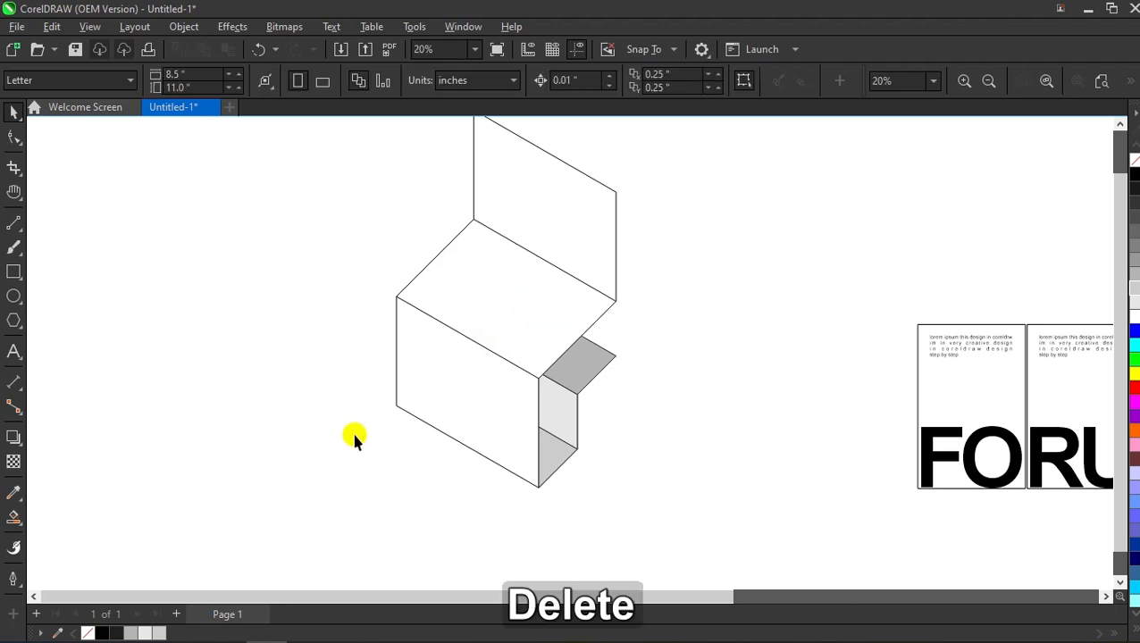
Step: Smart-fill the large front face, top face and upright back panel
{"action": "left_click", "coordinate": [14, 518]}
{"action": "left_click", "coordinate": [465, 377]}
{"action": "left_click", "coordinate": [513, 294]}
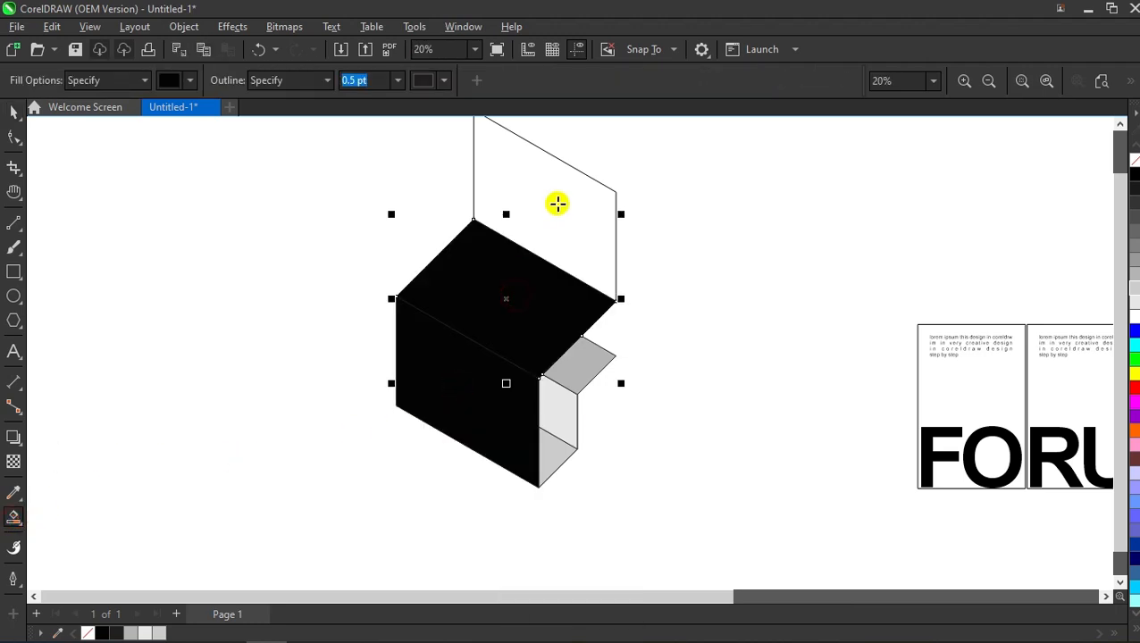
{"action": "left_click", "coordinate": [554, 210]}
{"action": "scroll", "coordinate": [467, 460], "scroll_direction": "down", "scroll_amount": 1}
{"action": "key", "text": "space"}
{"action": "left_click", "coordinate": [664, 285]}
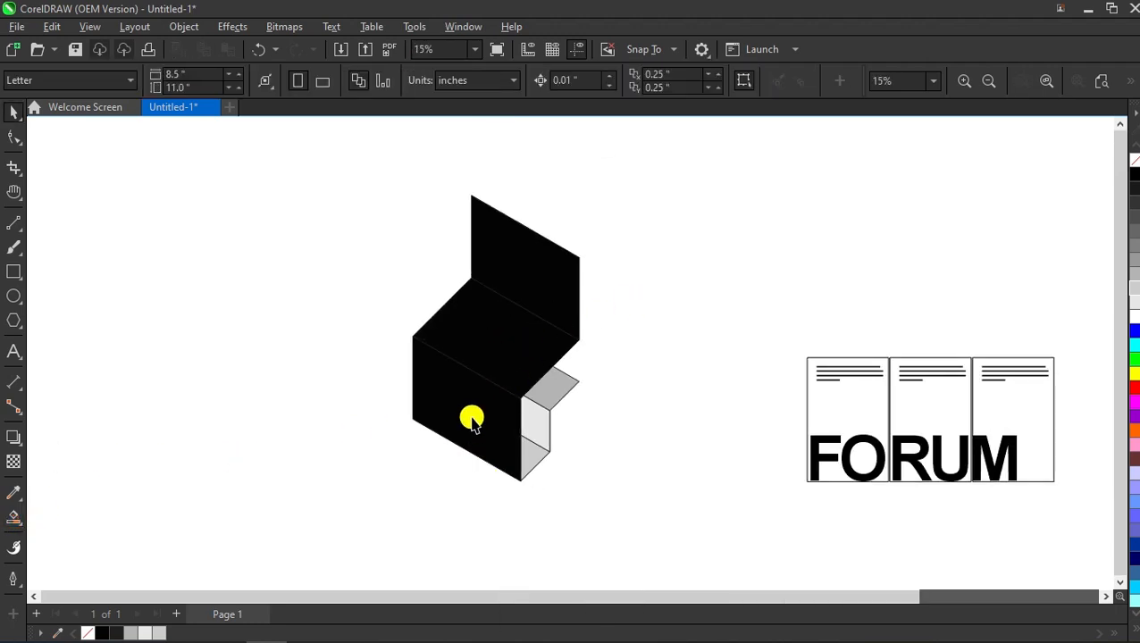
Step: Try grey shades on the front face, settling on medium grey
{"action": "left_click", "coordinate": [470, 420]}
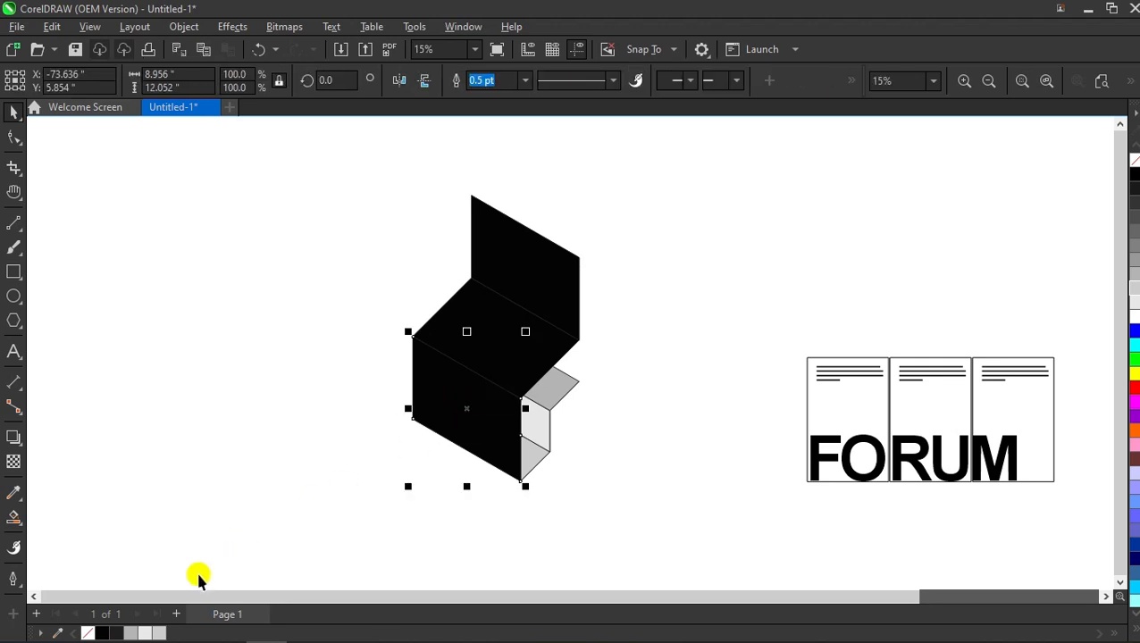
{"action": "left_click", "coordinate": [153, 633]}
{"action": "left_click", "coordinate": [351, 517]}
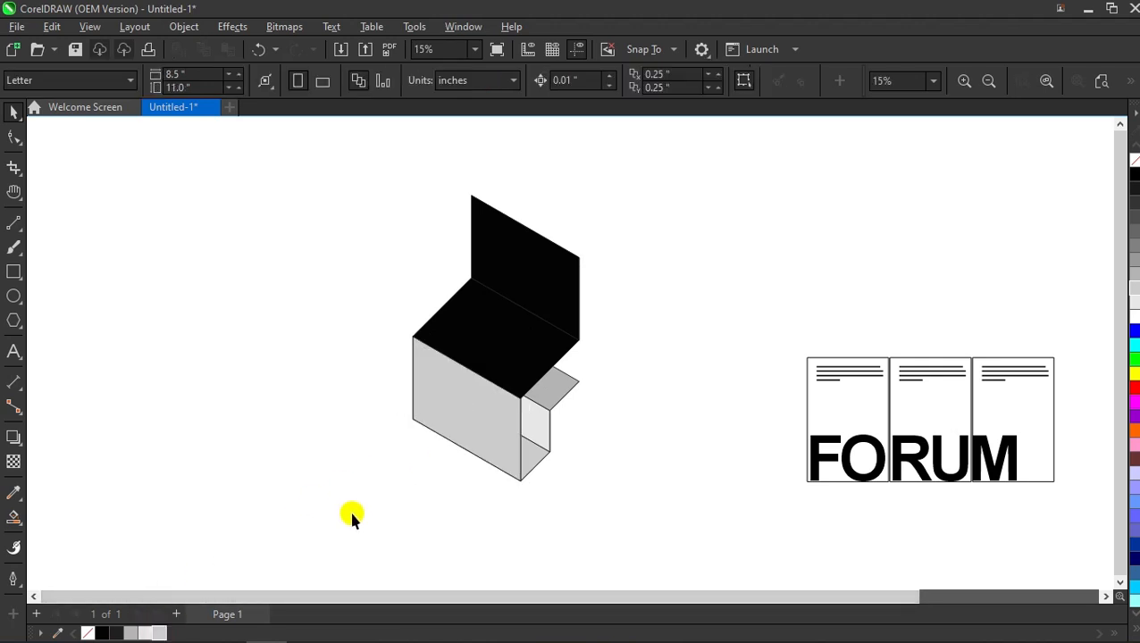
{"action": "left_click", "coordinate": [479, 407]}
{"action": "left_click", "coordinate": [115, 631]}
{"action": "left_click", "coordinate": [274, 538]}
{"action": "left_click", "coordinate": [510, 347]}
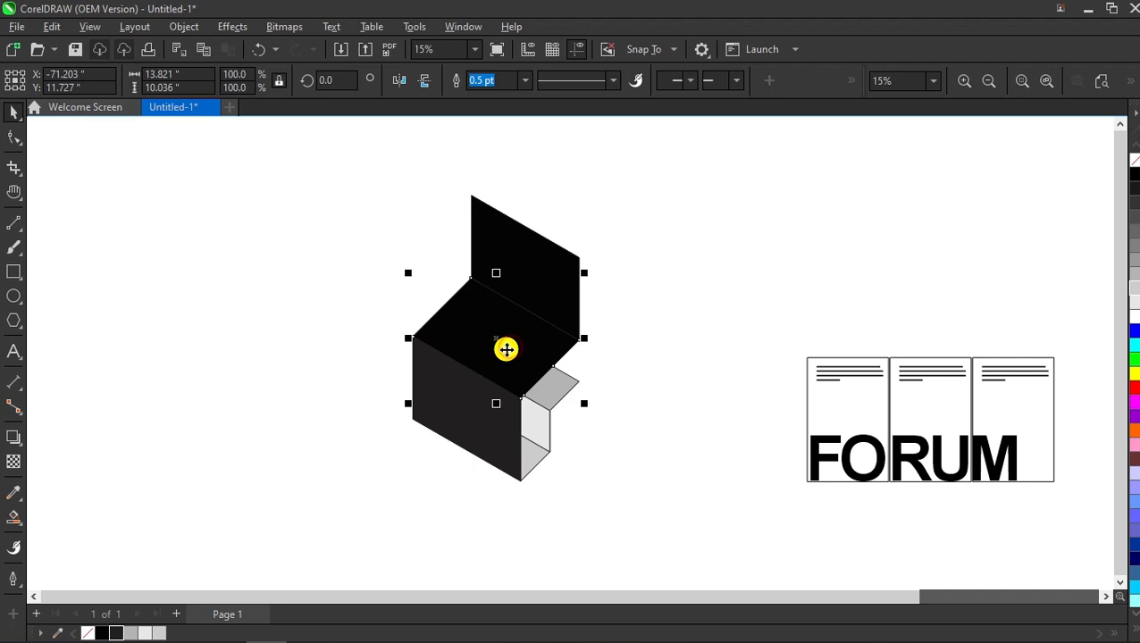
{"action": "left_click", "coordinate": [456, 395]}
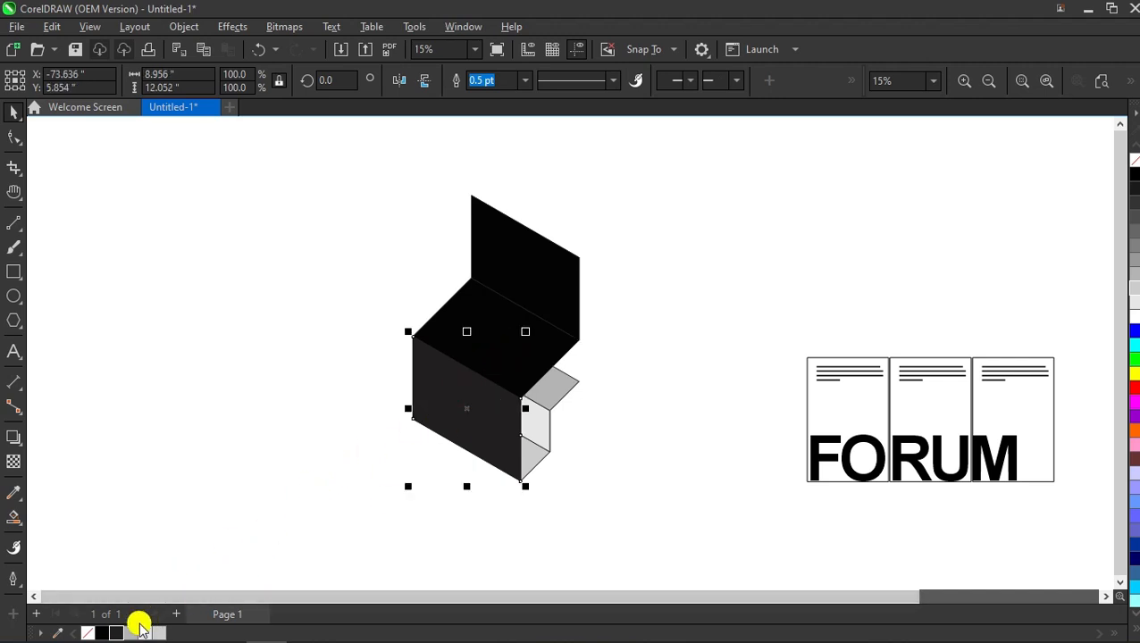
{"action": "left_click", "coordinate": [140, 629]}
{"action": "left_click", "coordinate": [368, 444]}
Step: Make the top face and the back panel light grey
{"action": "left_click", "coordinate": [503, 352]}
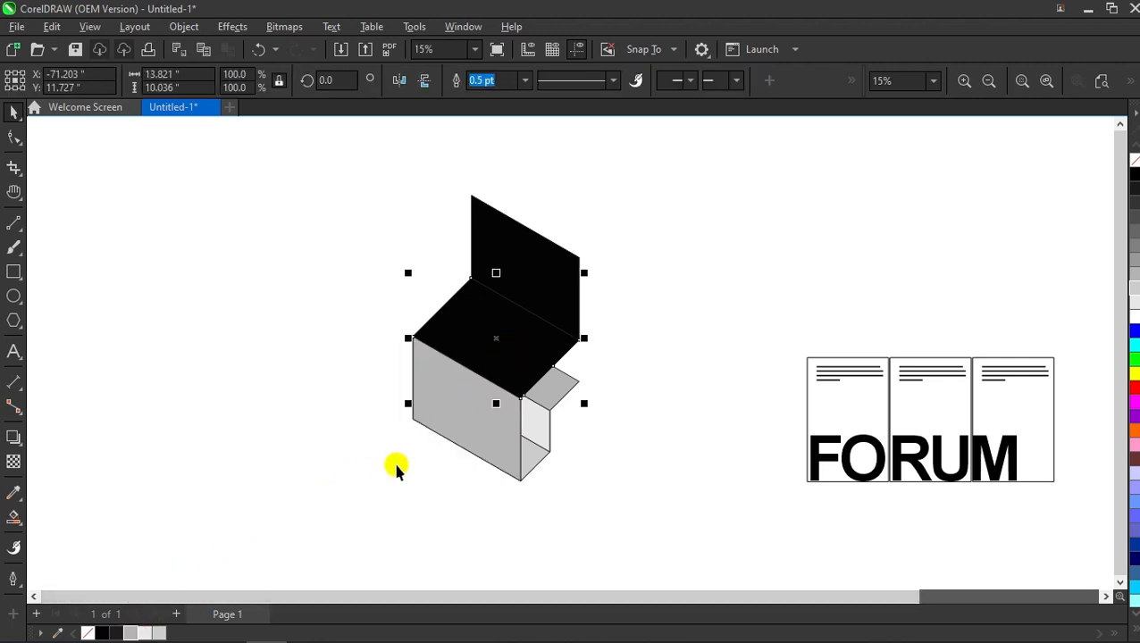
{"action": "left_click", "coordinate": [158, 634]}
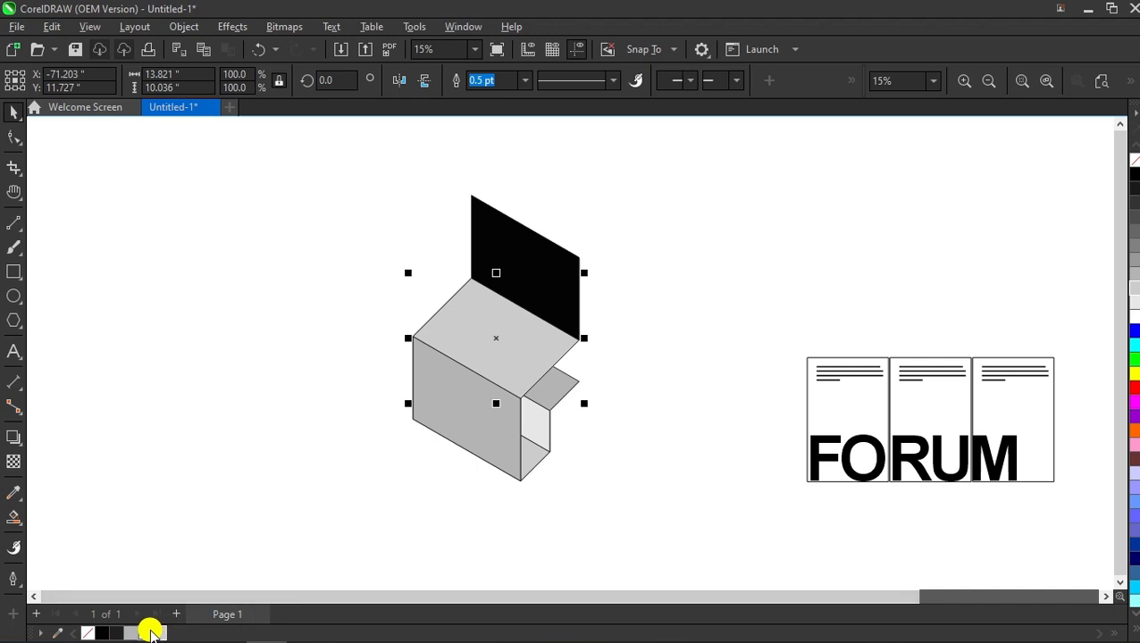
{"action": "left_click", "coordinate": [150, 631]}
{"action": "left_click", "coordinate": [249, 511]}
{"action": "left_click", "coordinate": [539, 270]}
{"action": "left_click", "coordinate": [157, 633]}
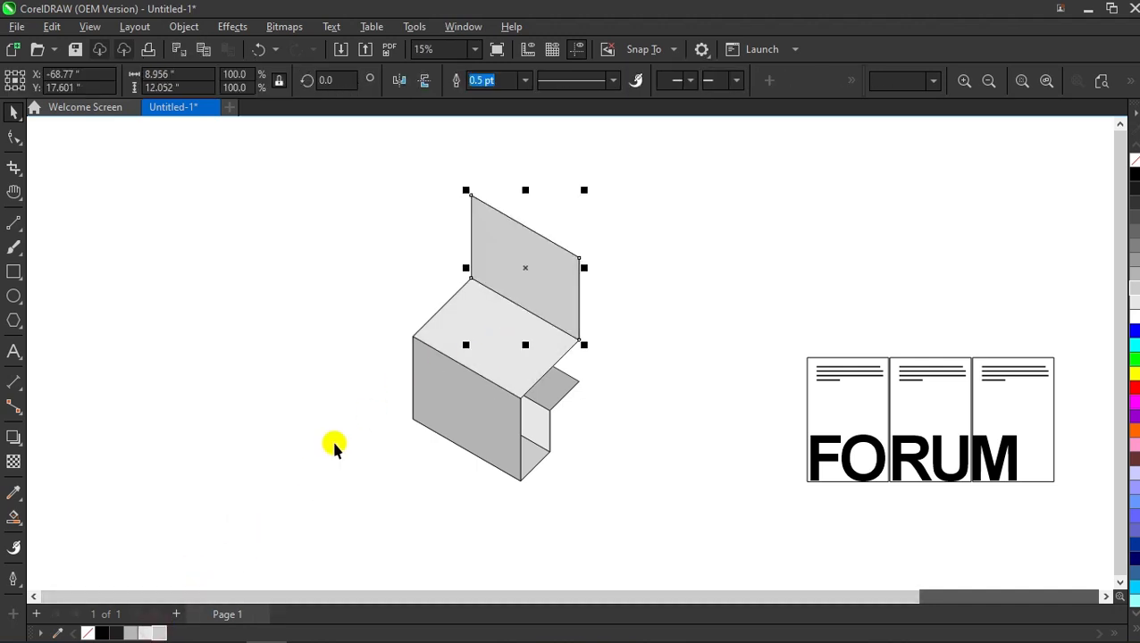
{"action": "left_click", "coordinate": [333, 447]}
Step: Remove the outlines from every part of the box drawing
{"action": "left_click_drag", "start_coordinate": [488, 409], "coordinate": [382, 466]}
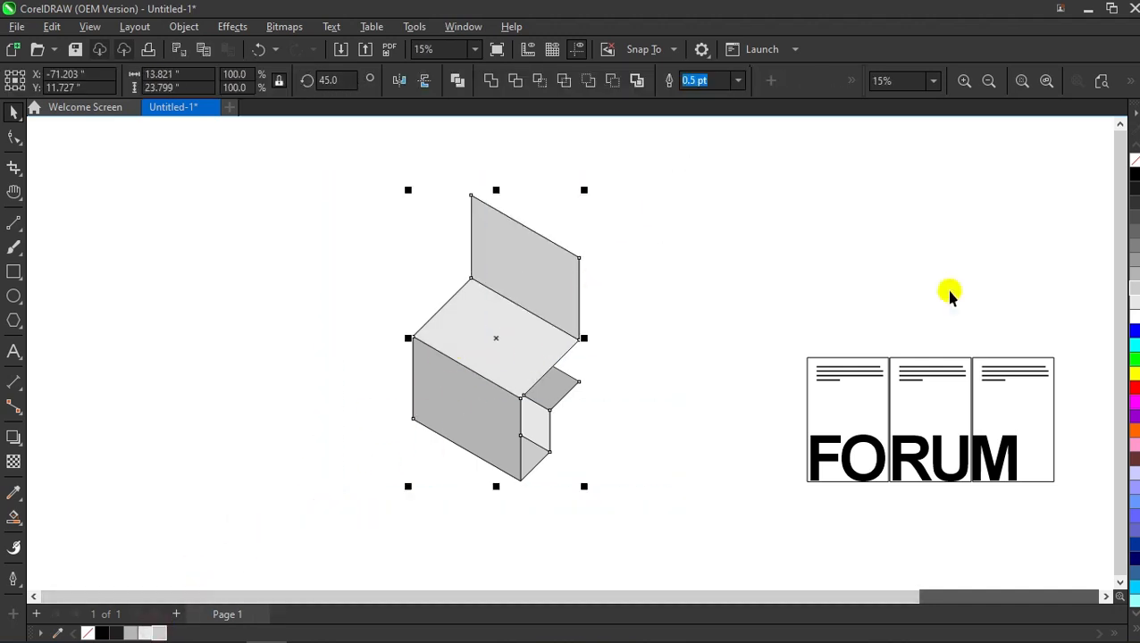
{"action": "right_click", "coordinate": [1135, 160]}
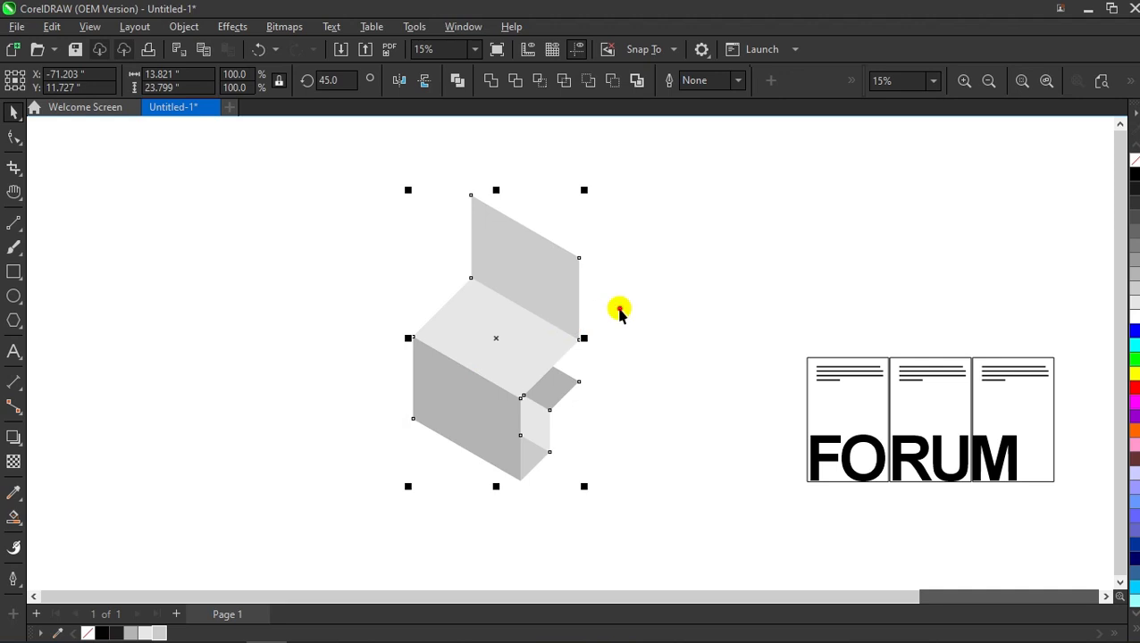
{"action": "left_click", "coordinate": [619, 310]}
{"action": "scroll", "coordinate": [529, 339], "scroll_direction": "up", "scroll_amount": 1}
{"action": "scroll", "coordinate": [532, 356], "scroll_direction": "down", "scroll_amount": 2}
{"action": "scroll", "coordinate": [532, 356], "scroll_direction": "up", "scroll_amount": 2}
{"action": "scroll", "coordinate": [534, 356], "scroll_direction": "down", "scroll_amount": 3}
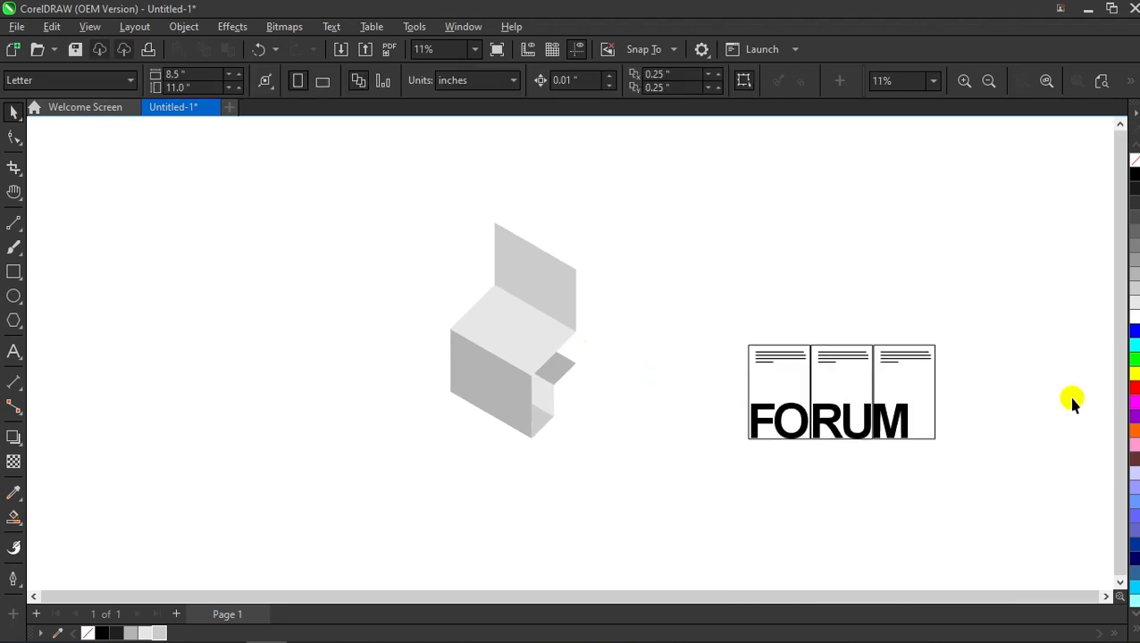
Step: Reposition and enlarge the FORUM brochure group on the page
{"action": "left_click", "coordinate": [786, 402]}
{"action": "left_click_drag", "start_coordinate": [787, 402], "coordinate": [696, 277]}
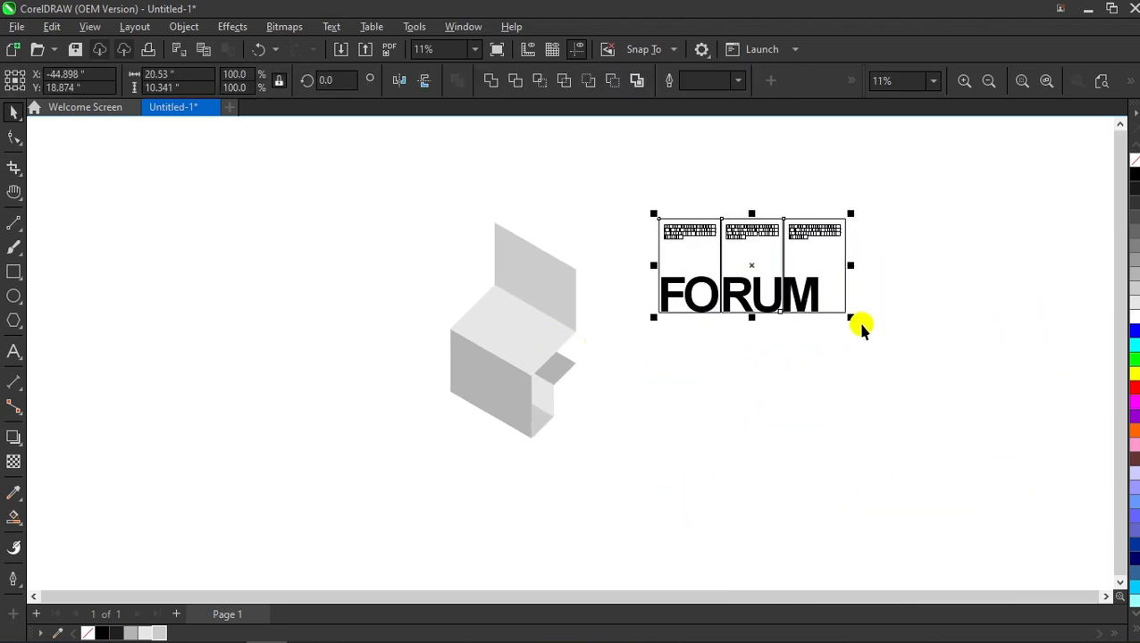
{"action": "left_click_drag", "start_coordinate": [874, 353], "coordinate": [925, 356]}
{"action": "left_click_drag", "start_coordinate": [781, 295], "coordinate": [768, 370]}
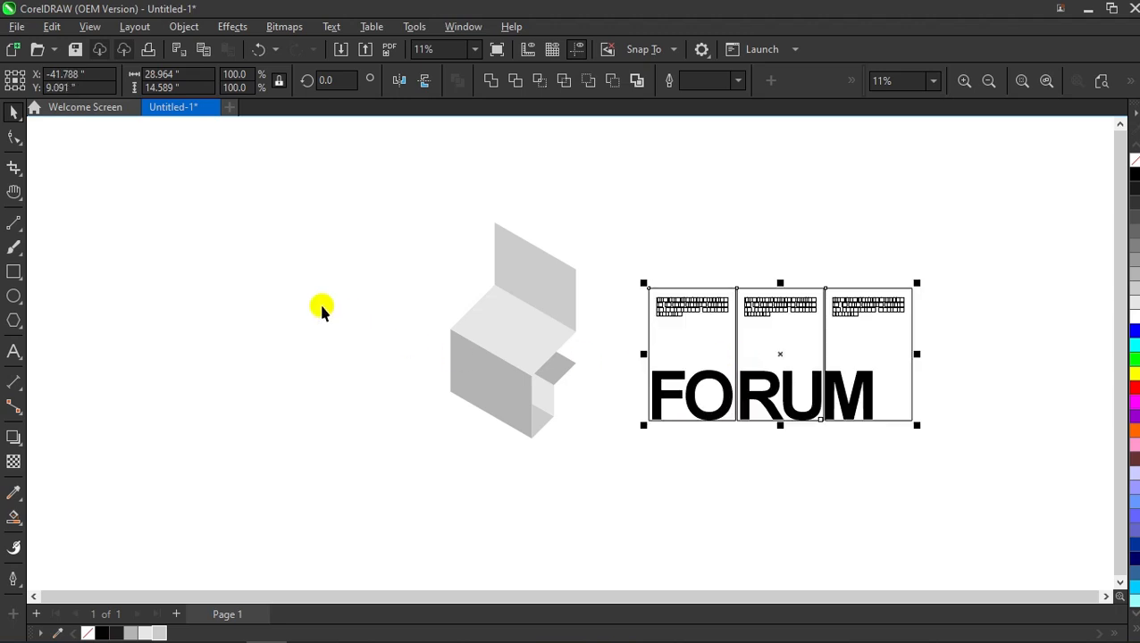
{"action": "left_click", "coordinate": [323, 310]}
{"action": "scroll", "coordinate": [518, 330], "scroll_direction": "up", "scroll_amount": 3}
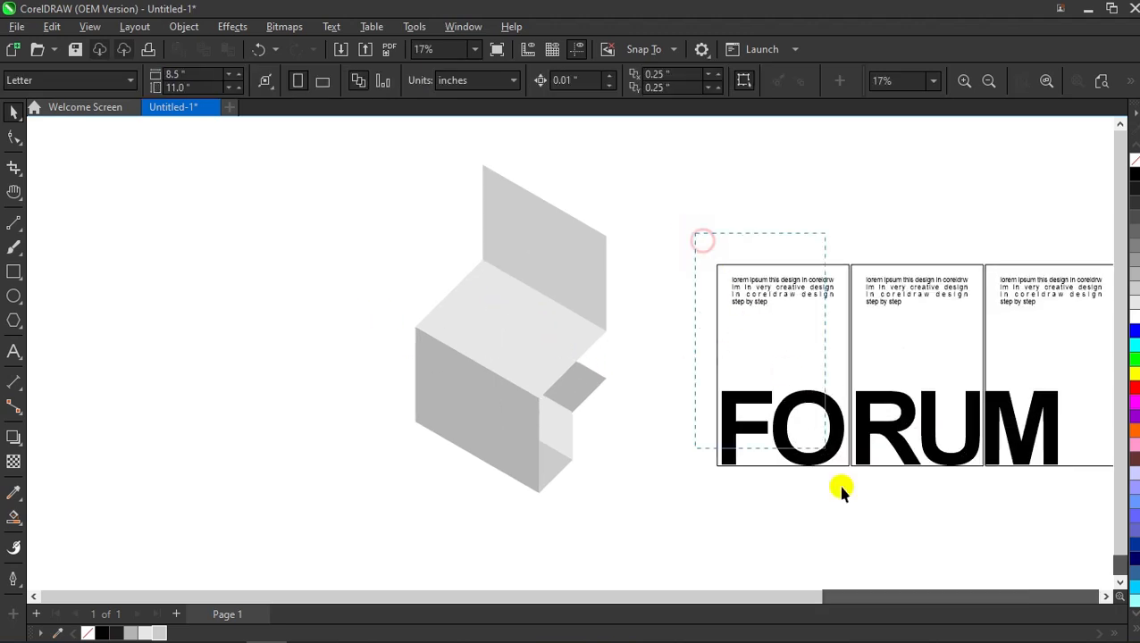
Step: Group the first FO panel's objects and move the panel aside to the left
{"action": "left_click_drag", "start_coordinate": [842, 490], "coordinate": [879, 552]}
{"action": "right_click", "coordinate": [790, 407]}
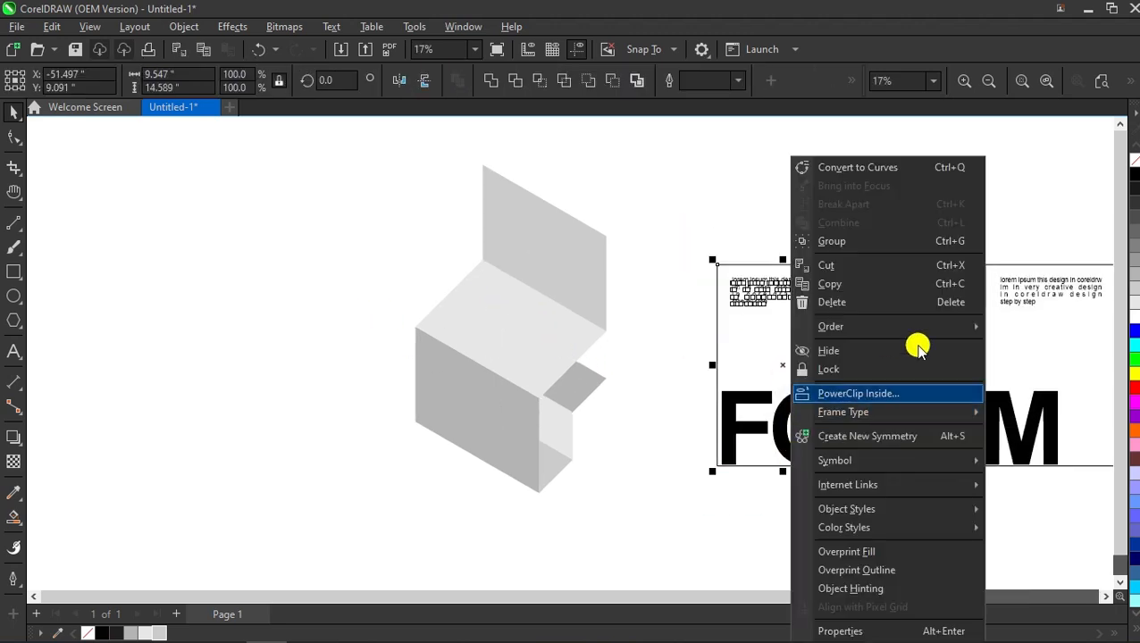
{"action": "left_click", "coordinate": [946, 237]}
{"action": "left_click", "coordinate": [800, 351]}
{"action": "left_click_drag", "start_coordinate": [791, 350], "coordinate": [737, 348]}
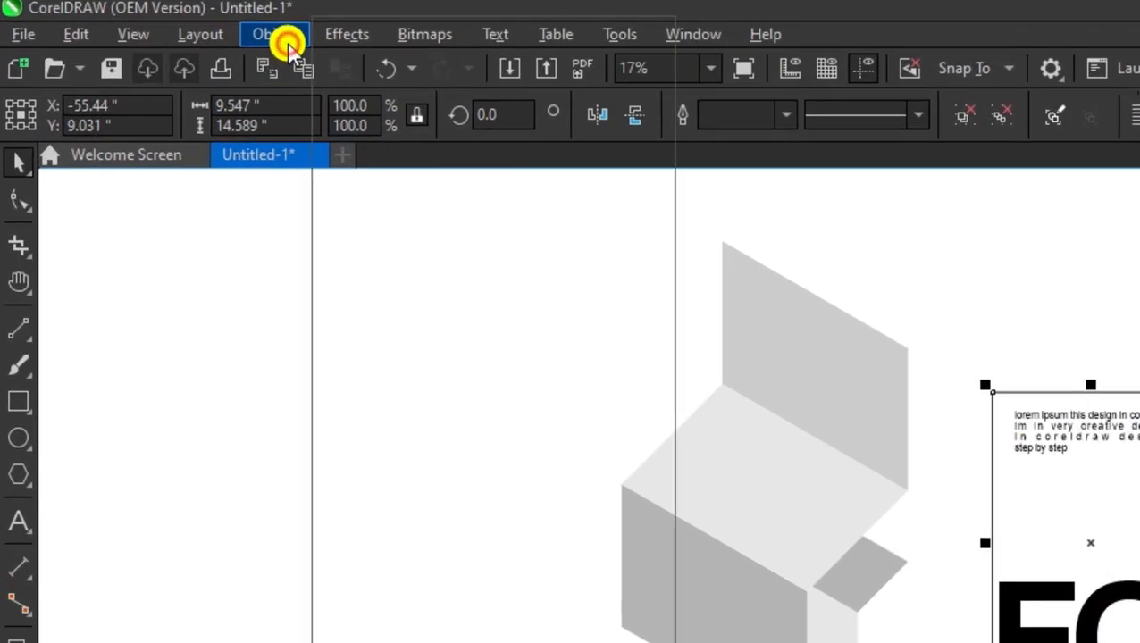
Step: Add perspective to the FO panel, pin its four corners to the box's left face, and bring it in front
{"action": "left_click", "coordinate": [184, 26]}
{"action": "mouse_move", "coordinate": [378, 416]}
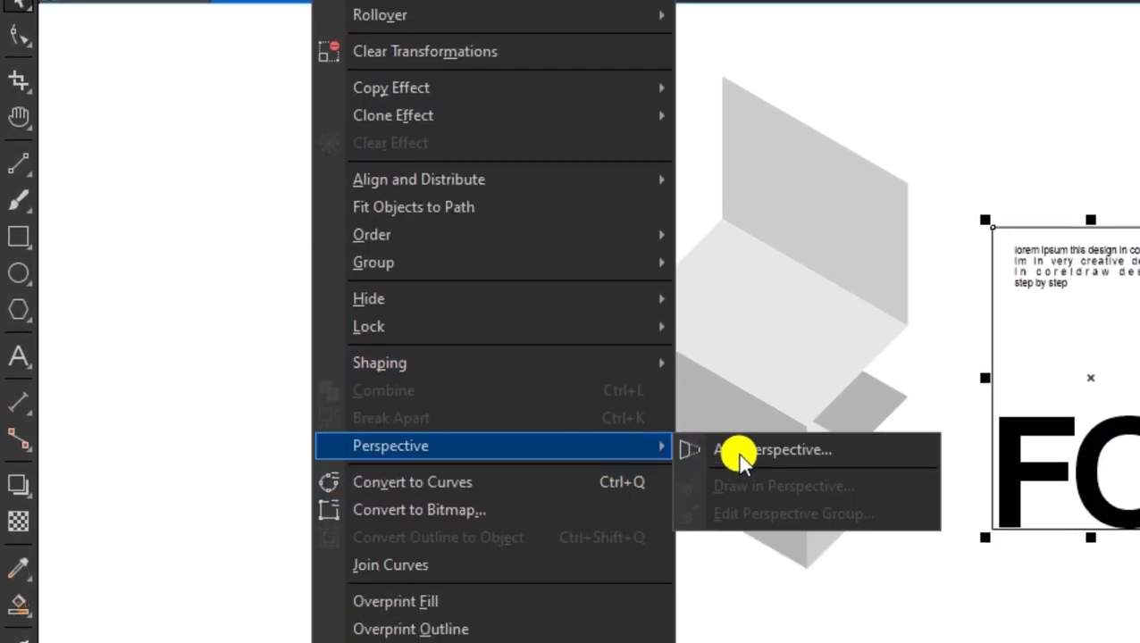
{"action": "left_click", "coordinate": [789, 453]}
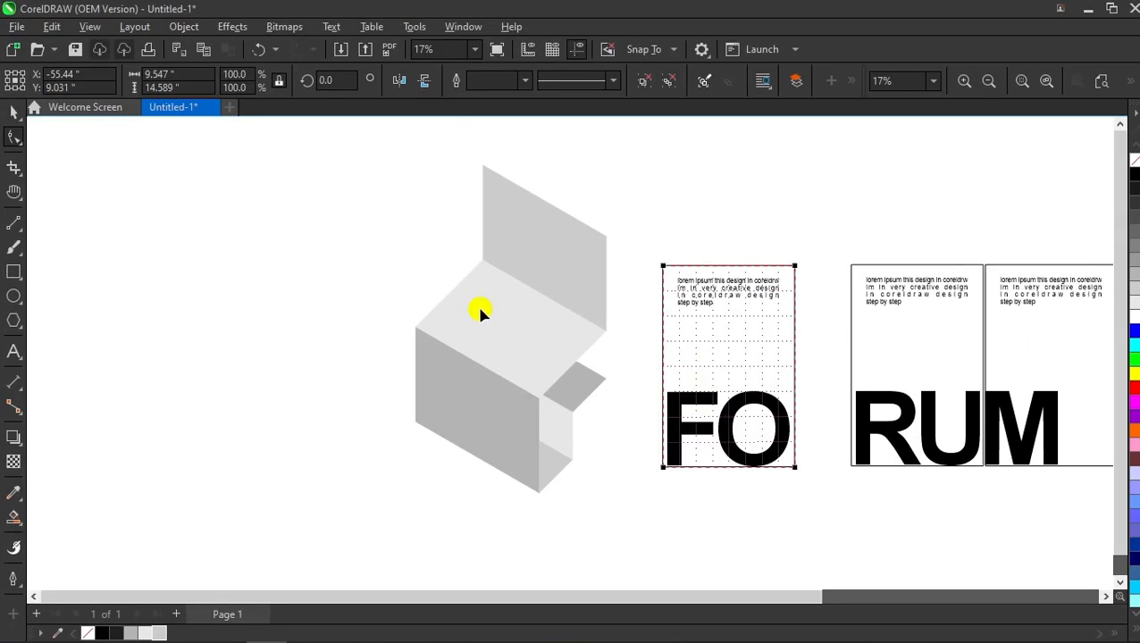
{"action": "left_click_drag", "start_coordinate": [666, 265], "coordinate": [407, 427]}
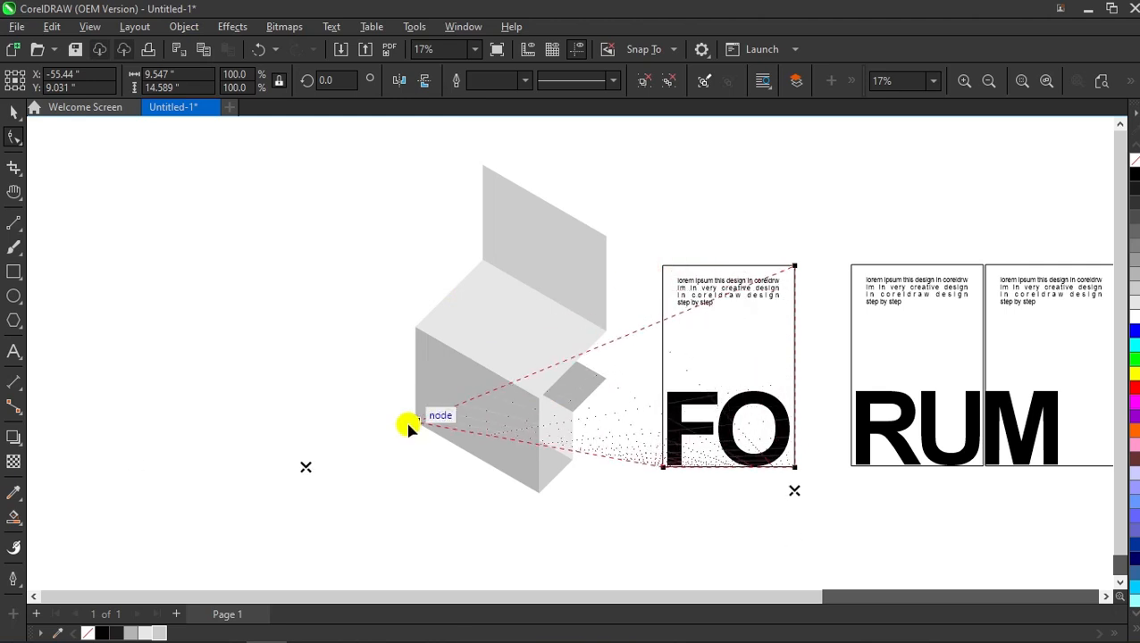
{"action": "left_click_drag", "start_coordinate": [796, 265], "coordinate": [415, 329]}
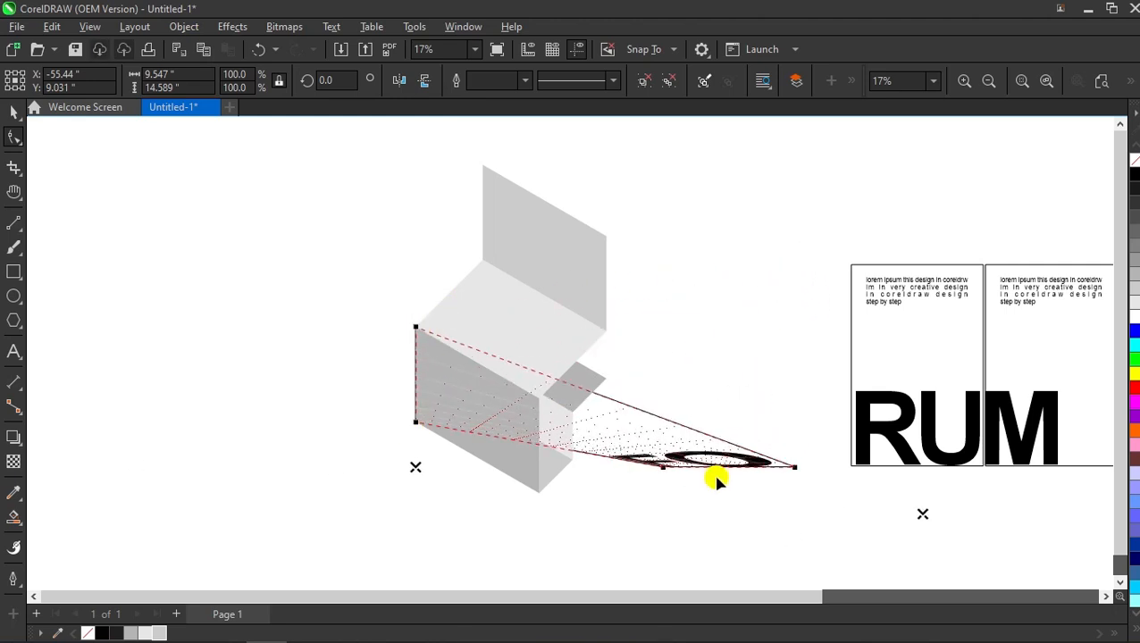
{"action": "left_click_drag", "start_coordinate": [623, 480], "coordinate": [537, 490]}
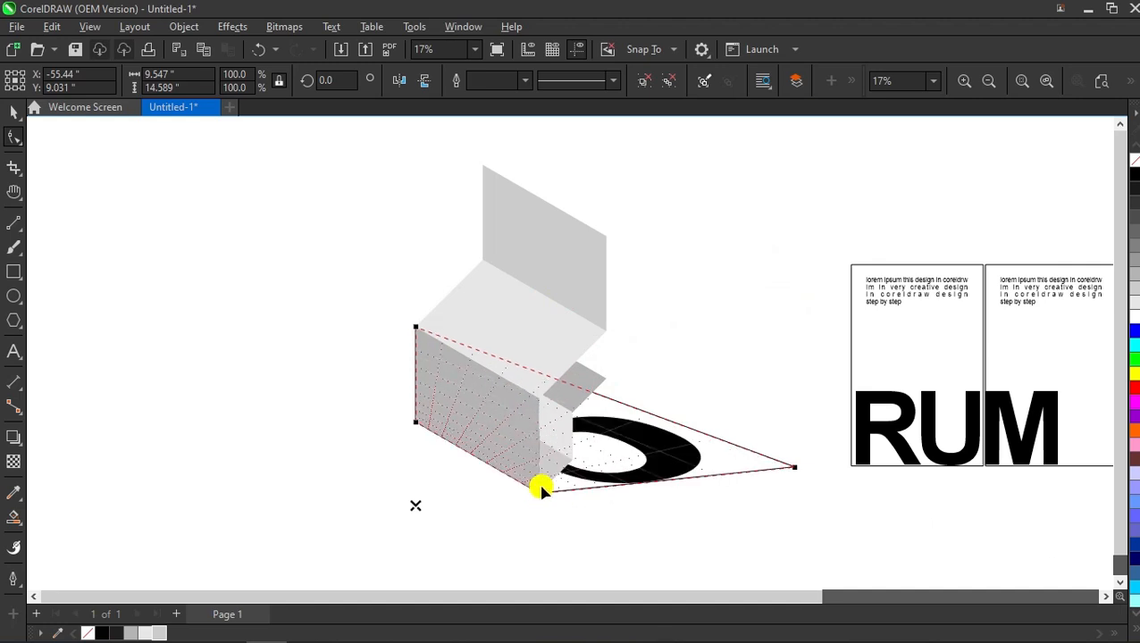
{"action": "left_click_drag", "start_coordinate": [797, 469], "coordinate": [543, 399]}
{"action": "key", "text": "shift+Page_Up"}
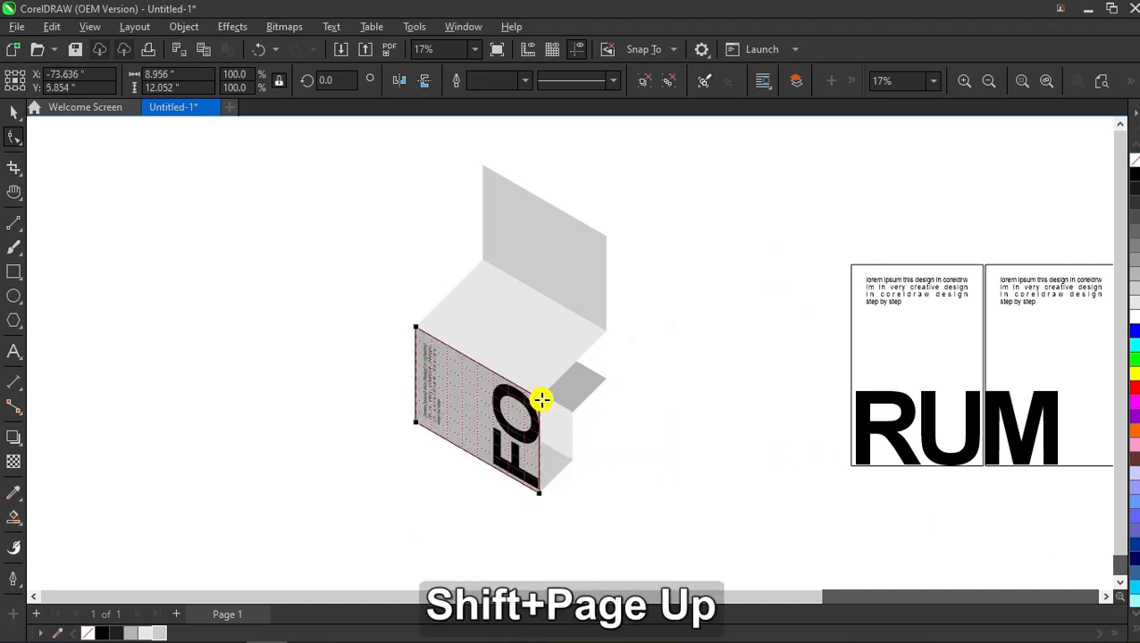
Step: Ungroup the FO perspective panel and delete its leftover outline shape
{"action": "left_click", "coordinate": [13, 109]}
{"action": "left_click", "coordinate": [411, 414]}
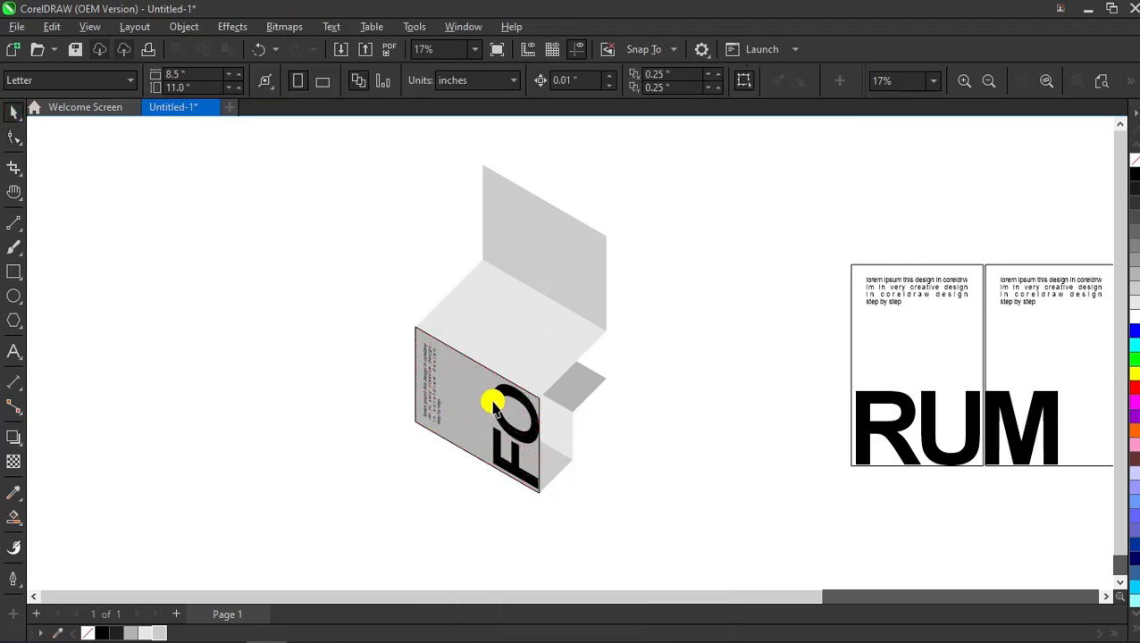
{"action": "left_click", "coordinate": [479, 401]}
{"action": "left_click", "coordinate": [668, 78]}
{"action": "left_click", "coordinate": [681, 251]}
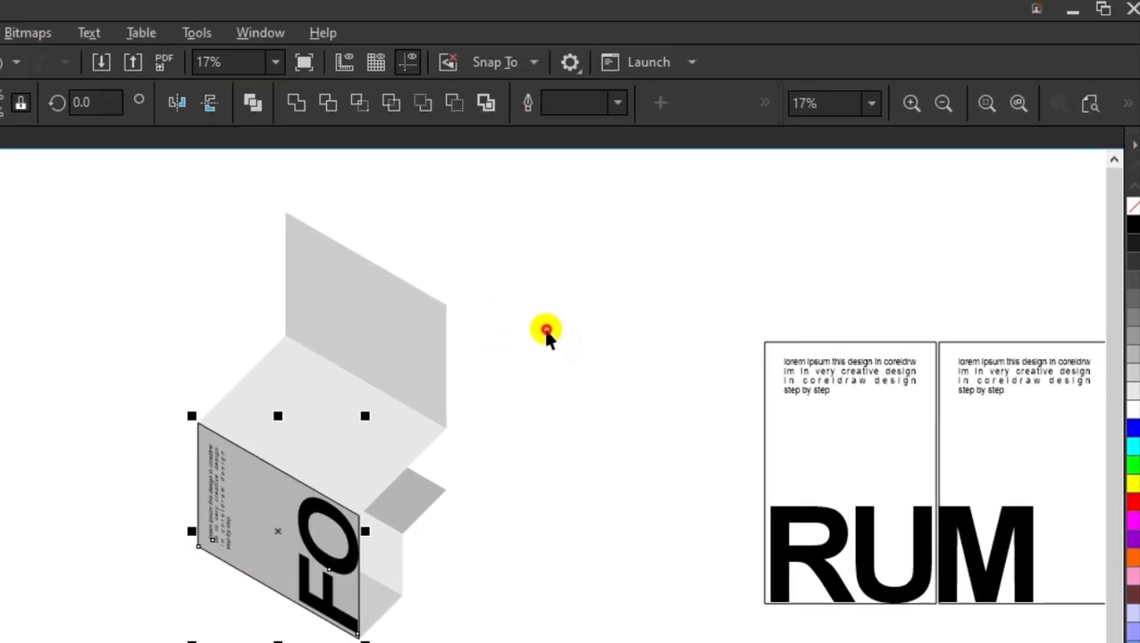
{"action": "left_click_drag", "start_coordinate": [431, 382], "coordinate": [553, 316]}
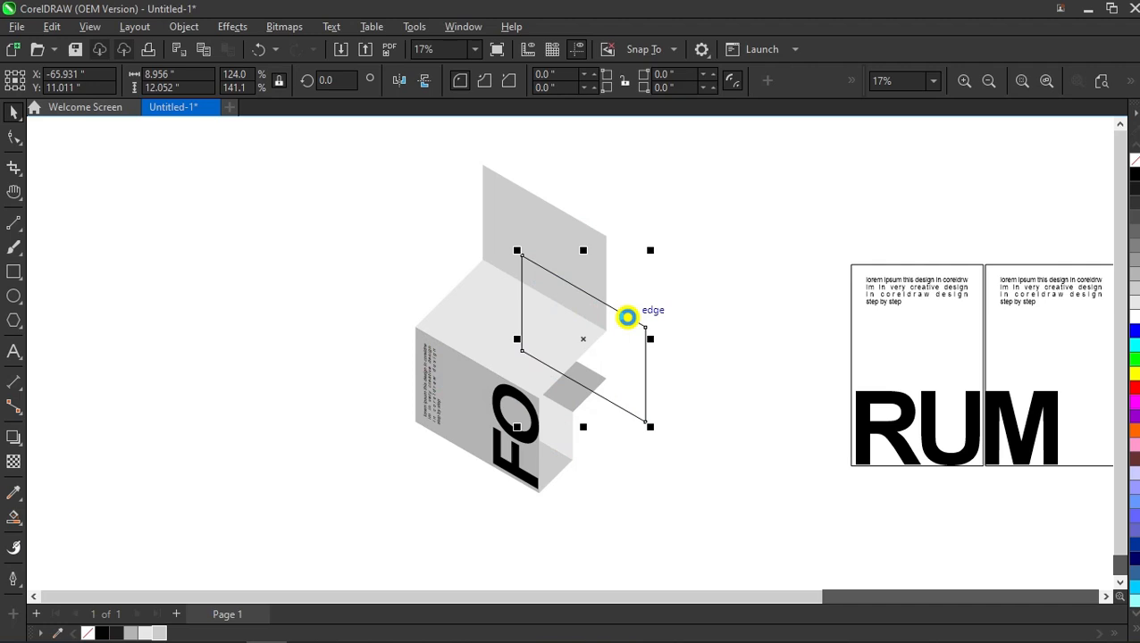
{"action": "key", "text": "Delete"}
Step: Group the RU panel's pieces, bring them to the front, and shrink the group onto the box
{"action": "left_click", "coordinate": [878, 399]}
{"action": "left_click_drag", "start_coordinate": [761, 224], "coordinate": [1020, 496]}
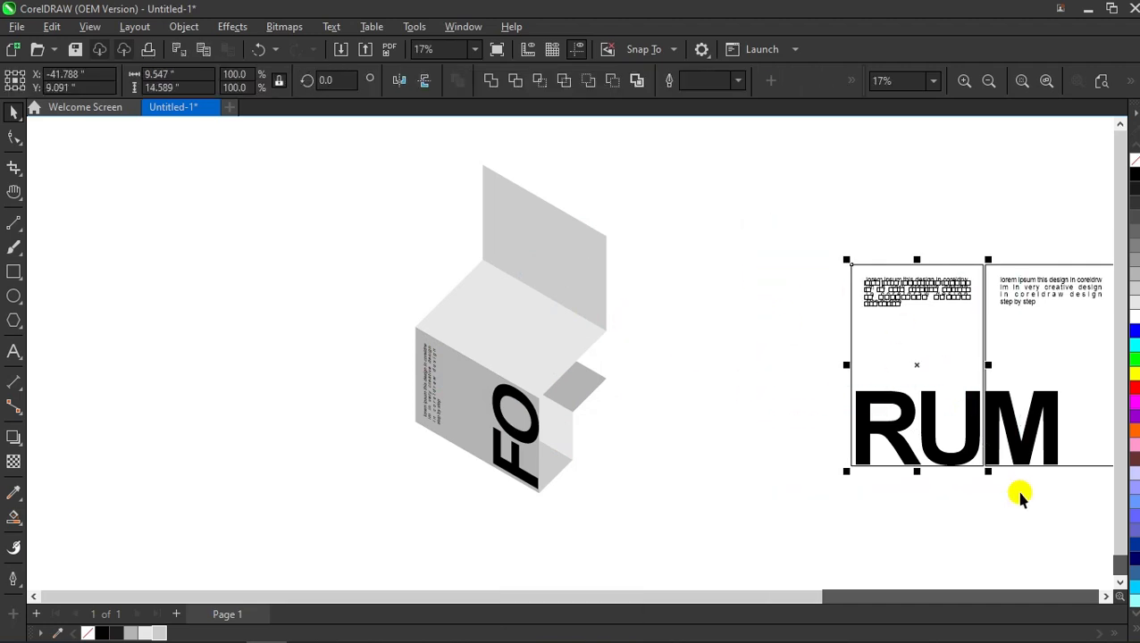
{"action": "key", "text": "ctrl+g"}
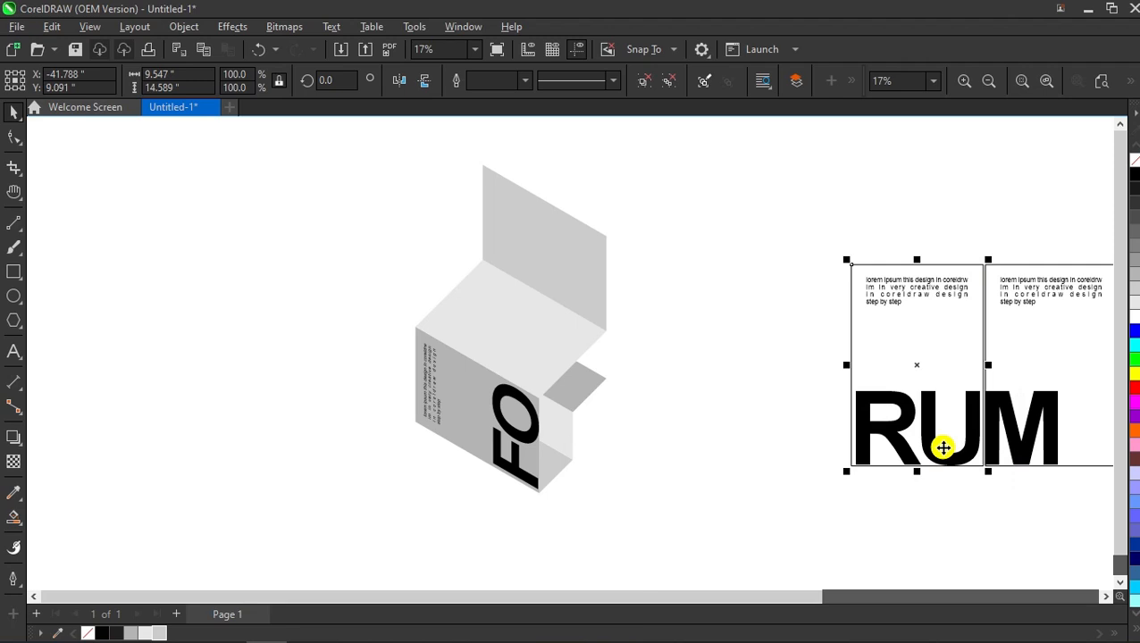
{"action": "key", "text": "shift+Page_Up"}
{"action": "left_click_drag", "start_coordinate": [944, 447], "coordinate": [511, 325]}
Step: Add perspective to the RU panel and pin its four corners onto the box's top face
{"action": "left_click", "coordinate": [183, 26]}
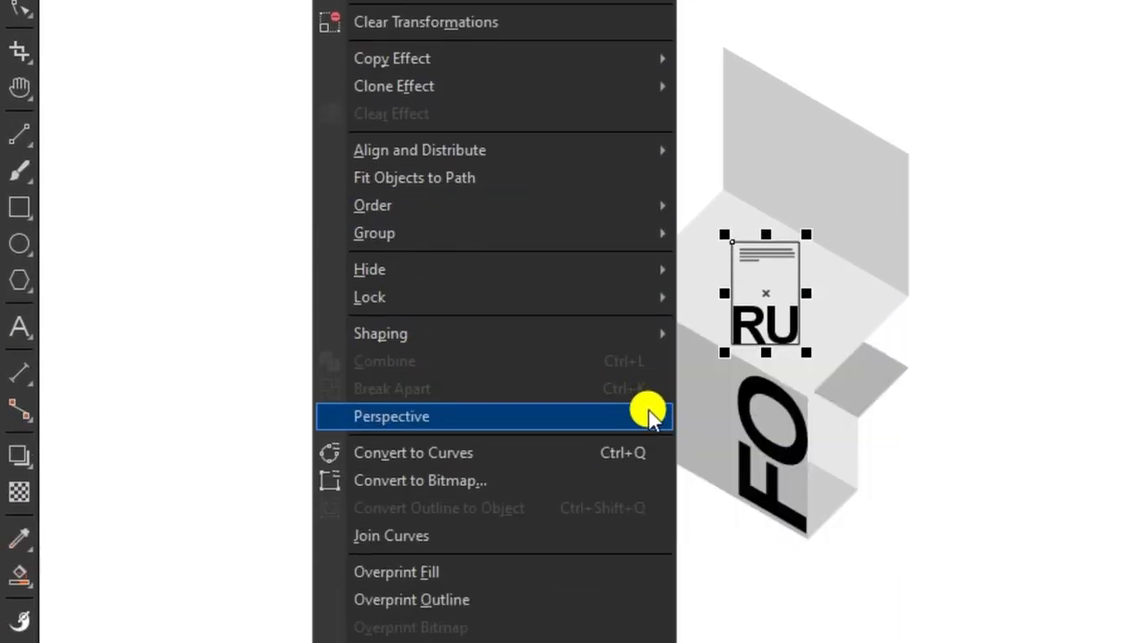
{"action": "left_click", "coordinate": [649, 416]}
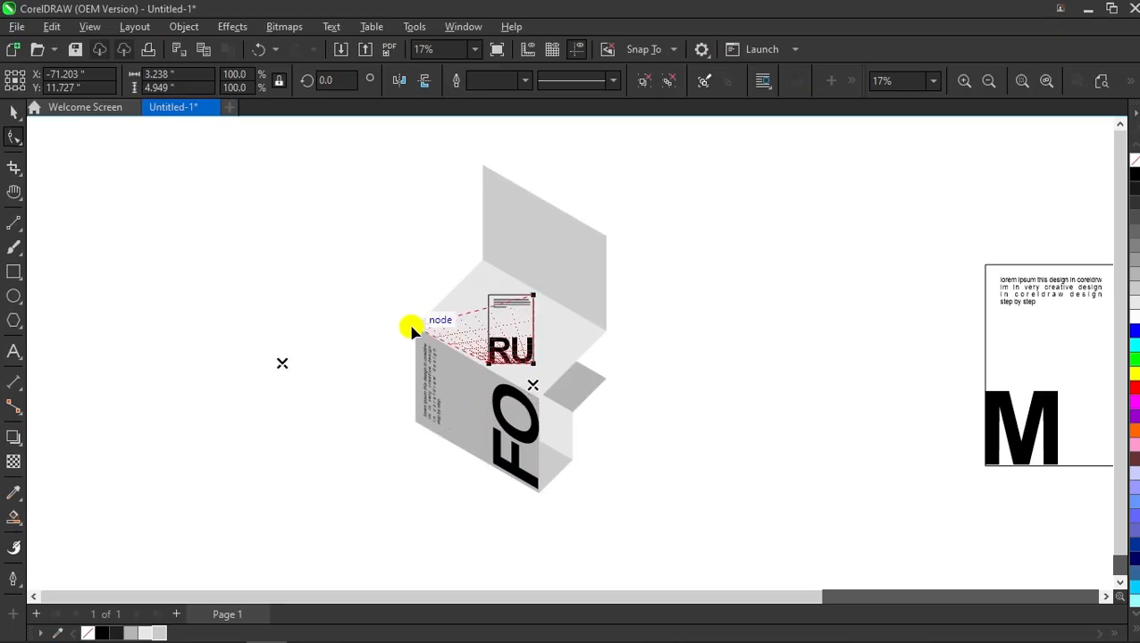
{"action": "left_click_drag", "start_coordinate": [411, 330], "coordinate": [414, 327]}
{"action": "mouse_move", "coordinate": [532, 294]}
{"action": "left_mouse_down"}
{"action": "mouse_move", "coordinate": [497, 258]}
{"action": "mouse_move", "coordinate": [477, 260]}
{"action": "left_mouse_up"}
{"action": "left_click_drag", "start_coordinate": [534, 363], "coordinate": [607, 331]}
{"action": "left_click_drag", "start_coordinate": [491, 366], "coordinate": [530, 393]}
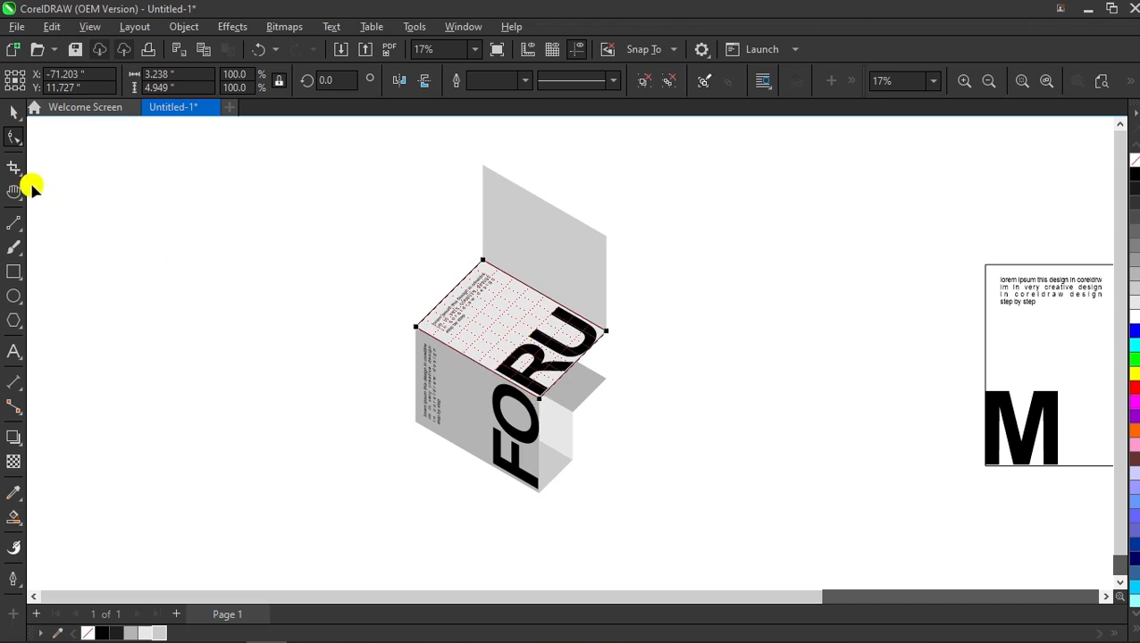
Step: Ungroup the RU panel, delete its leftover outline, and select the M panel's pieces
{"action": "left_click", "coordinate": [10, 110]}
{"action": "left_click", "coordinate": [204, 226]}
{"action": "left_click", "coordinate": [501, 315]}
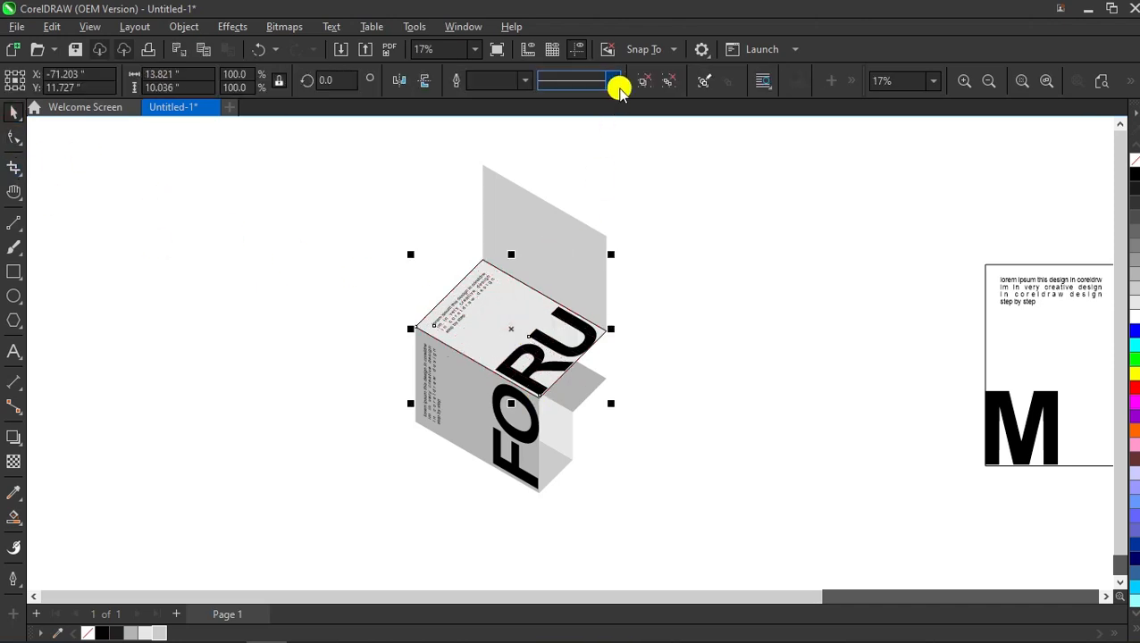
{"action": "left_click", "coordinate": [642, 82]}
{"action": "left_click", "coordinate": [674, 225]}
{"action": "left_click_drag", "start_coordinate": [507, 317], "coordinate": [264, 316]}
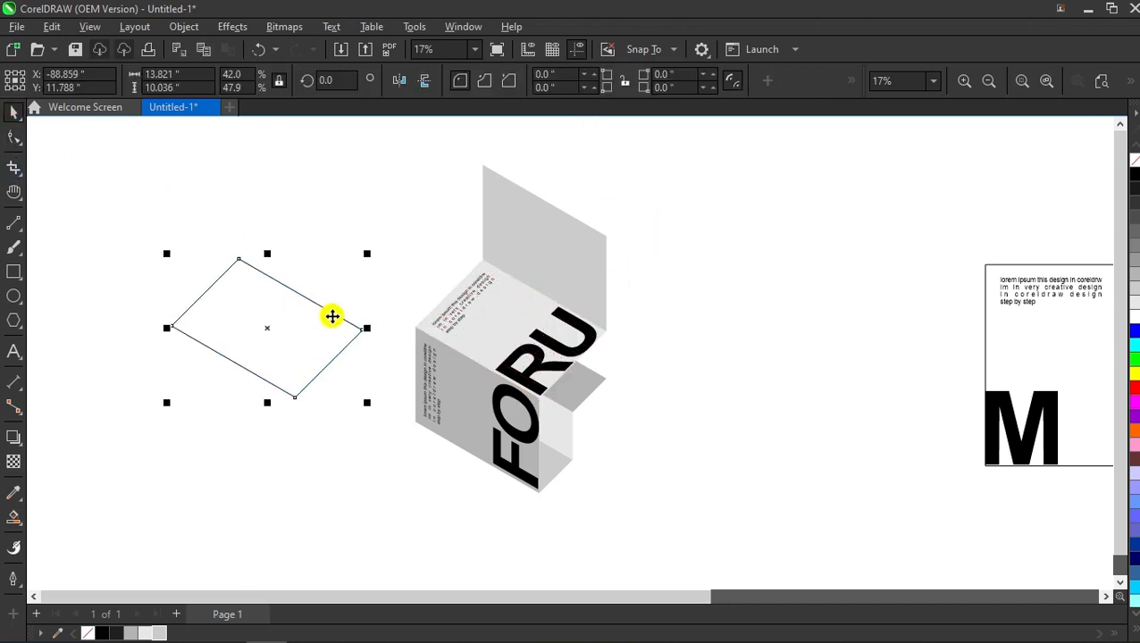
{"action": "key", "text": "Delete"}
{"action": "scroll", "coordinate": [851, 266], "scroll_direction": "down", "scroll_amount": 1}
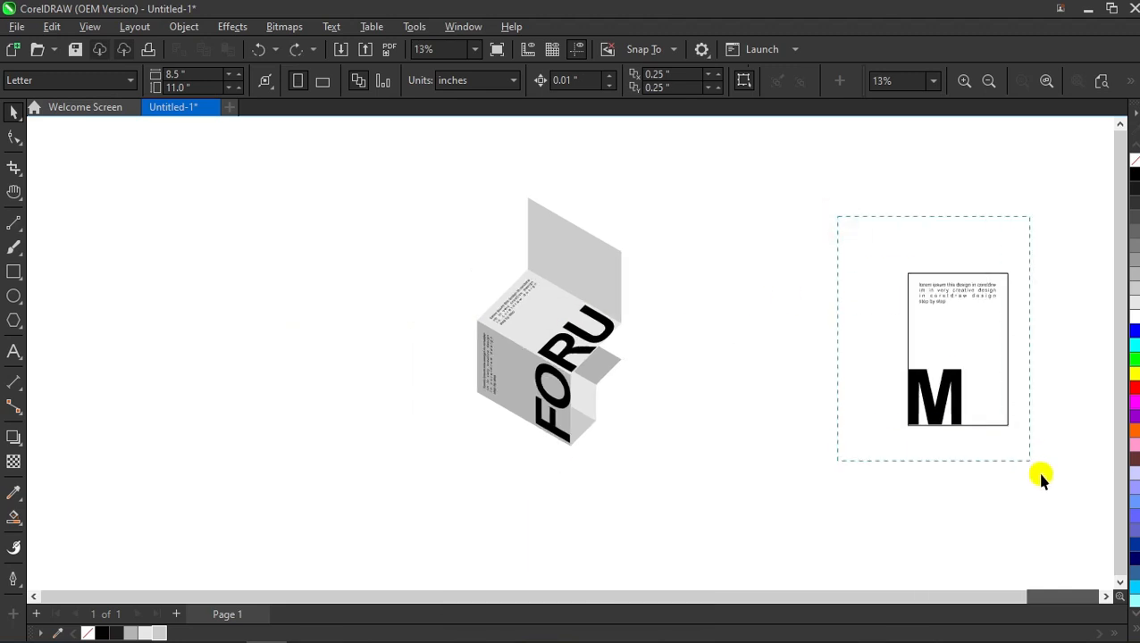
{"action": "left_click_drag", "start_coordinate": [1033, 472], "coordinate": [1028, 459]}
Step: Group the M panel, shrink it onto the box, and bring it to the front
{"action": "left_click_drag", "start_coordinate": [942, 357], "coordinate": [738, 342]}
{"action": "right_click", "coordinate": [741, 343]}
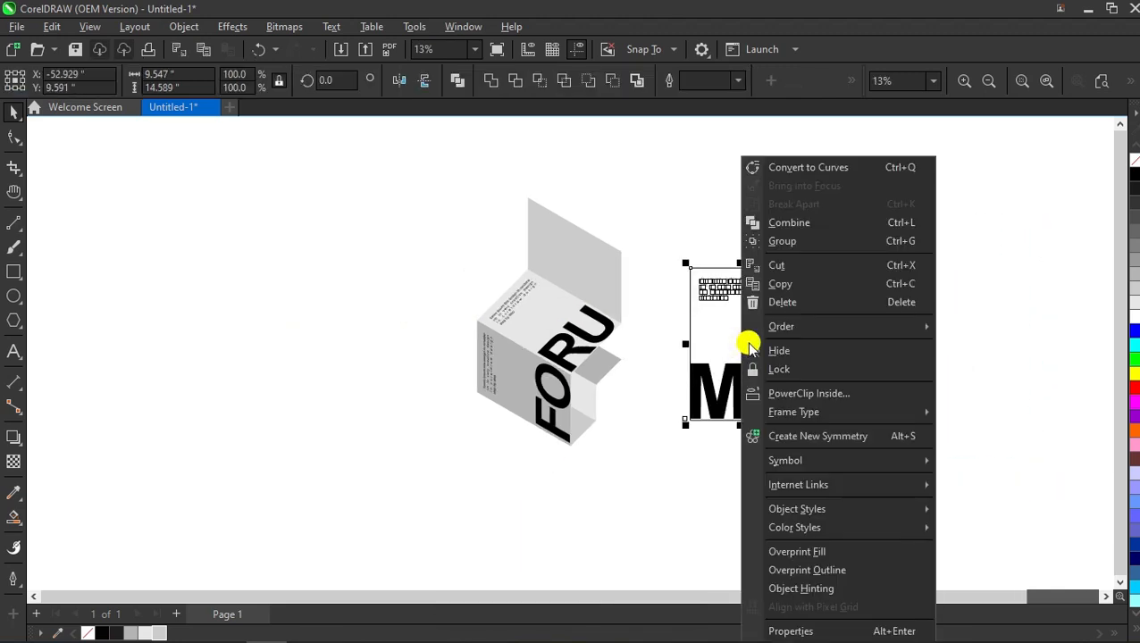
{"action": "left_click", "coordinate": [879, 241]}
{"action": "scroll", "coordinate": [743, 357], "scroll_direction": "up", "scroll_amount": 1}
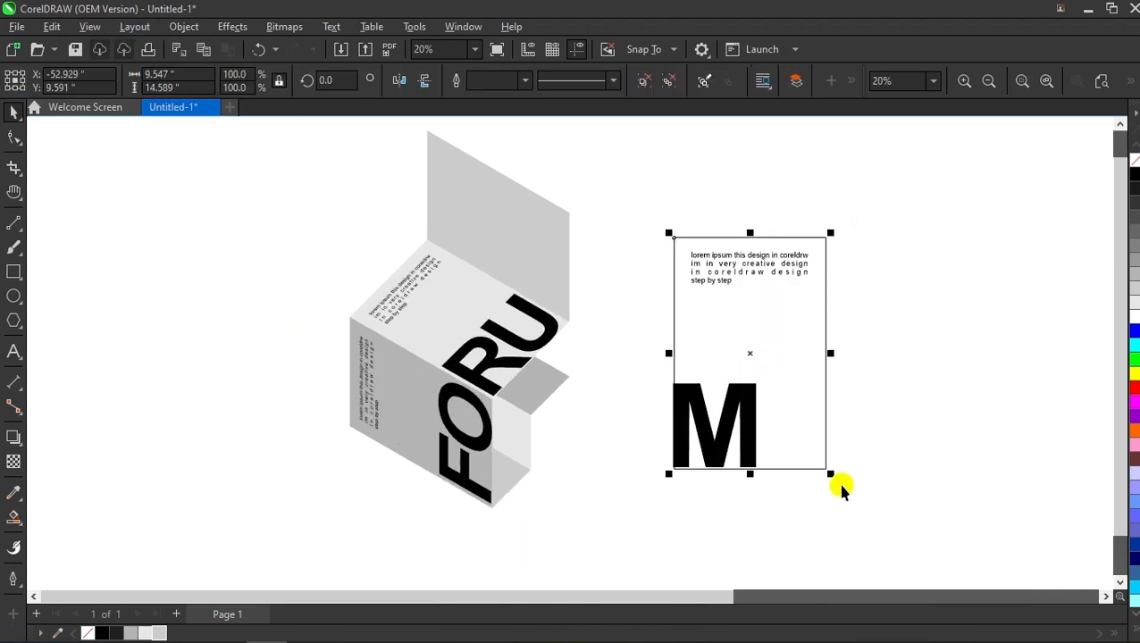
{"action": "left_click_drag", "start_coordinate": [830, 475], "coordinate": [507, 246]}
{"action": "scroll", "coordinate": [556, 237], "scroll_direction": "up", "scroll_amount": 2}
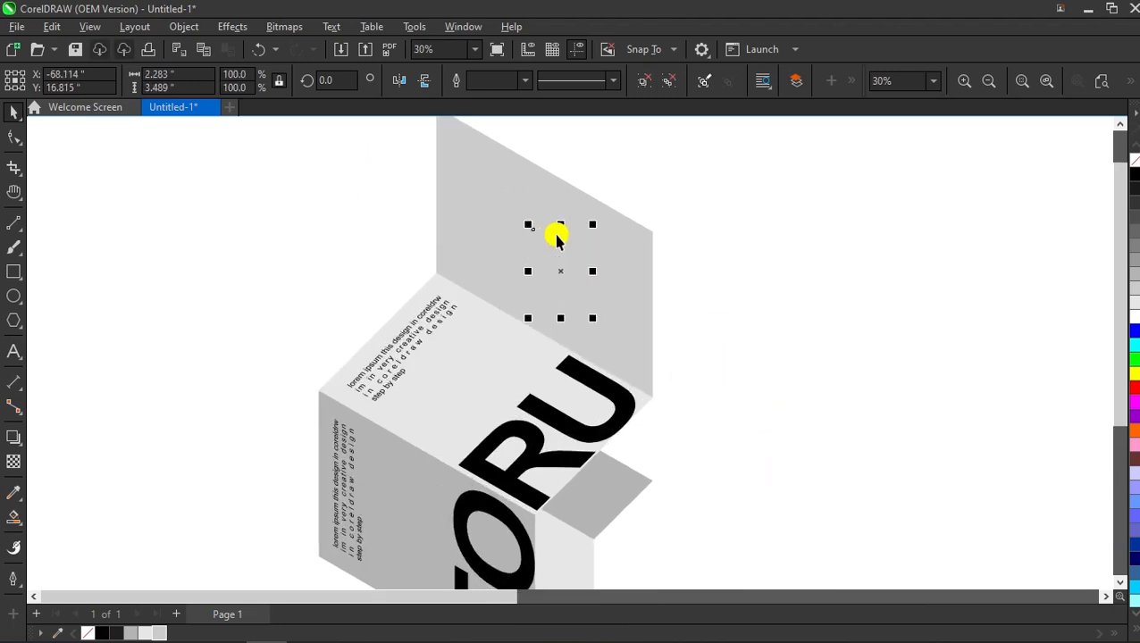
{"action": "key", "text": "shift+Page_Up"}
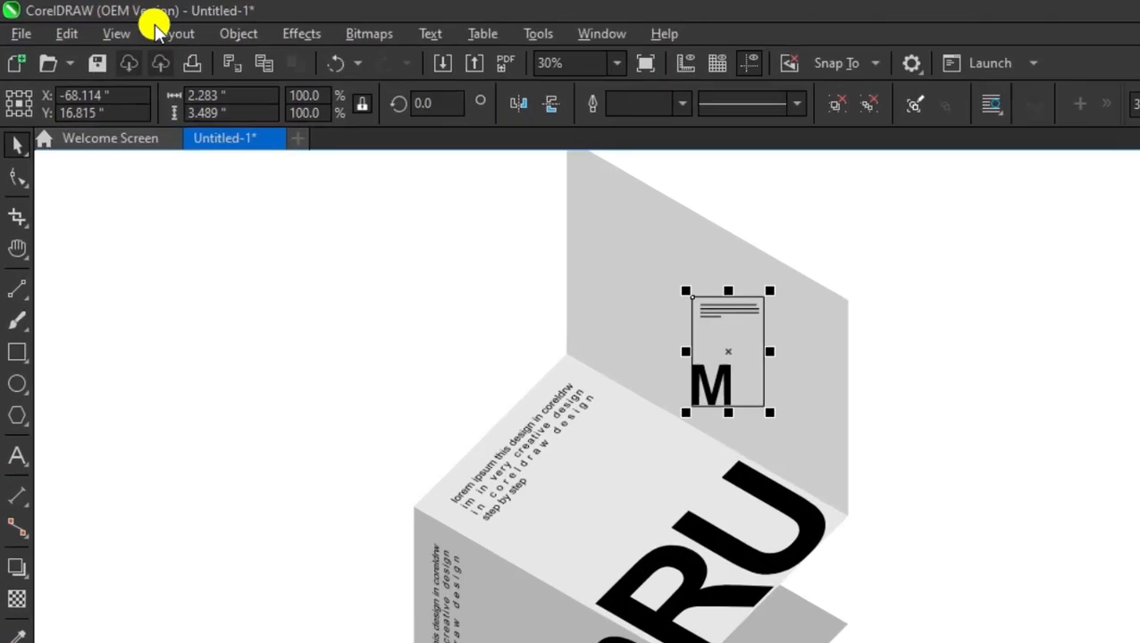
Step: Add perspective to the M panel and stretch its corners over the upright back panel
{"action": "left_click", "coordinate": [134, 26]}
{"action": "mouse_move", "coordinate": [183, 26]}
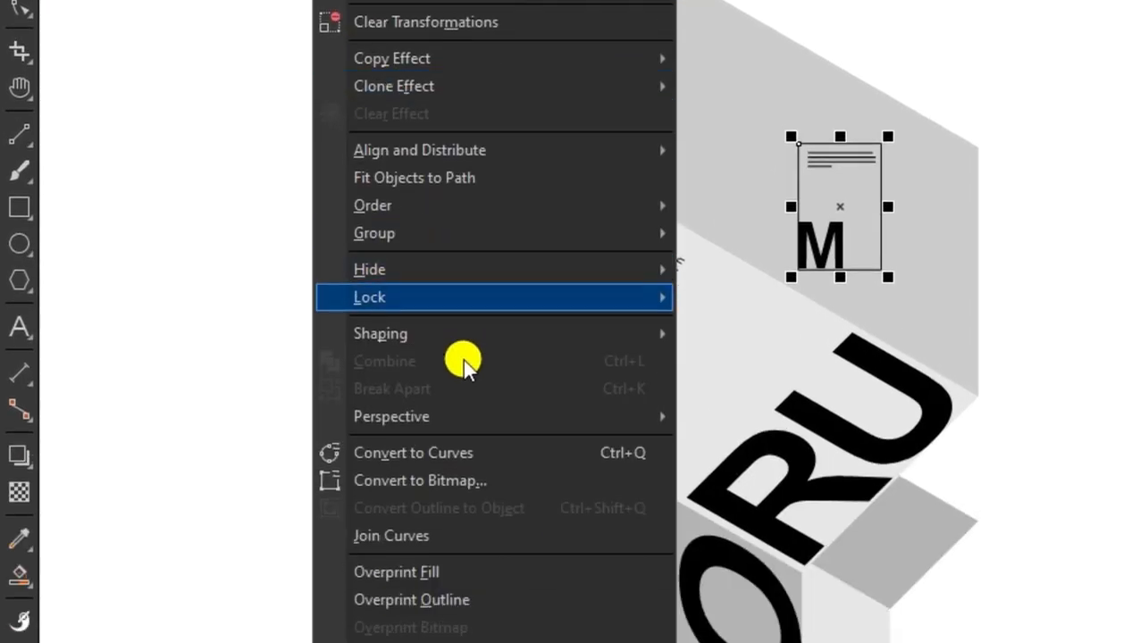
{"action": "left_click", "coordinate": [776, 420]}
{"action": "left_click_drag", "start_coordinate": [535, 234], "coordinate": [436, 275]}
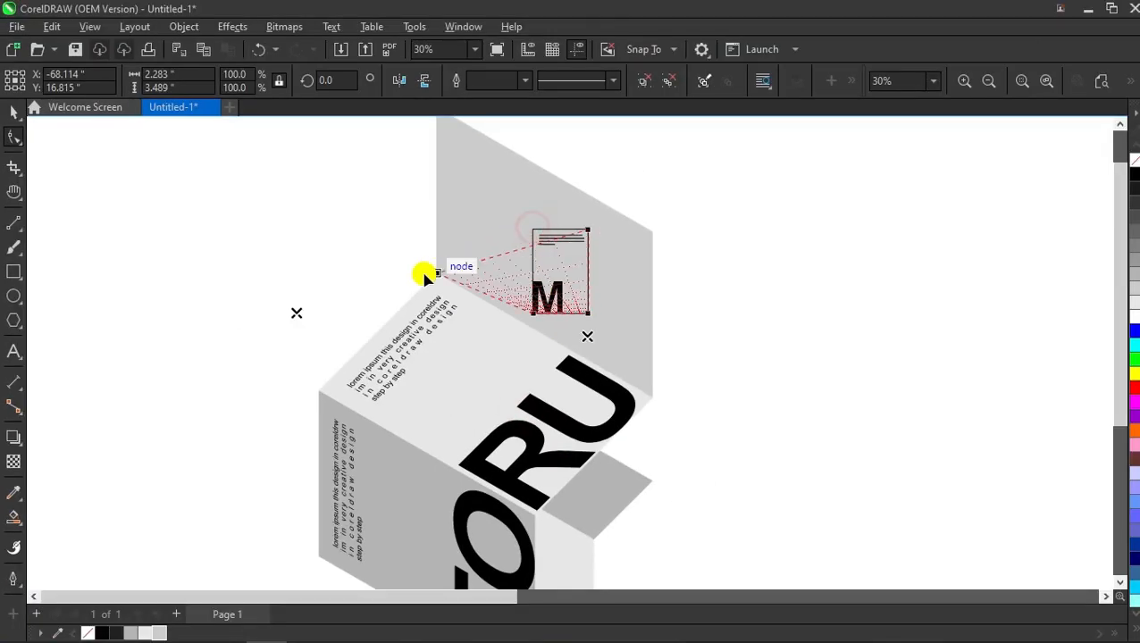
{"action": "scroll", "coordinate": [483, 308], "scroll_direction": "down", "scroll_amount": 1}
{"action": "scroll", "coordinate": [498, 263], "scroll_direction": "up", "scroll_amount": 1}
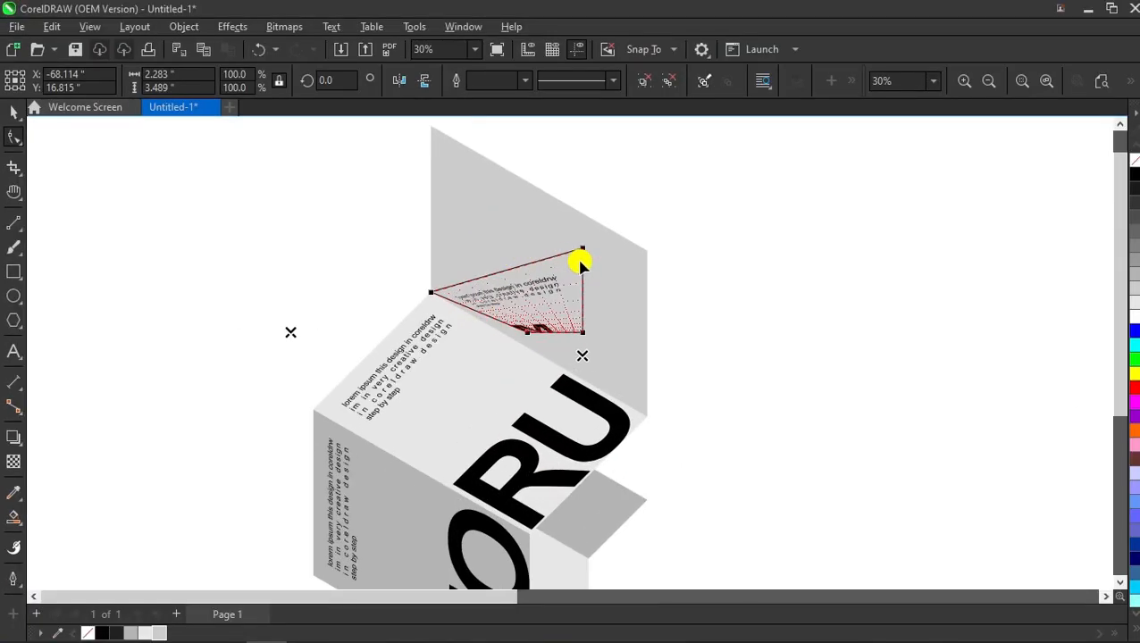
{"action": "left_click_drag", "start_coordinate": [585, 250], "coordinate": [431, 164]}
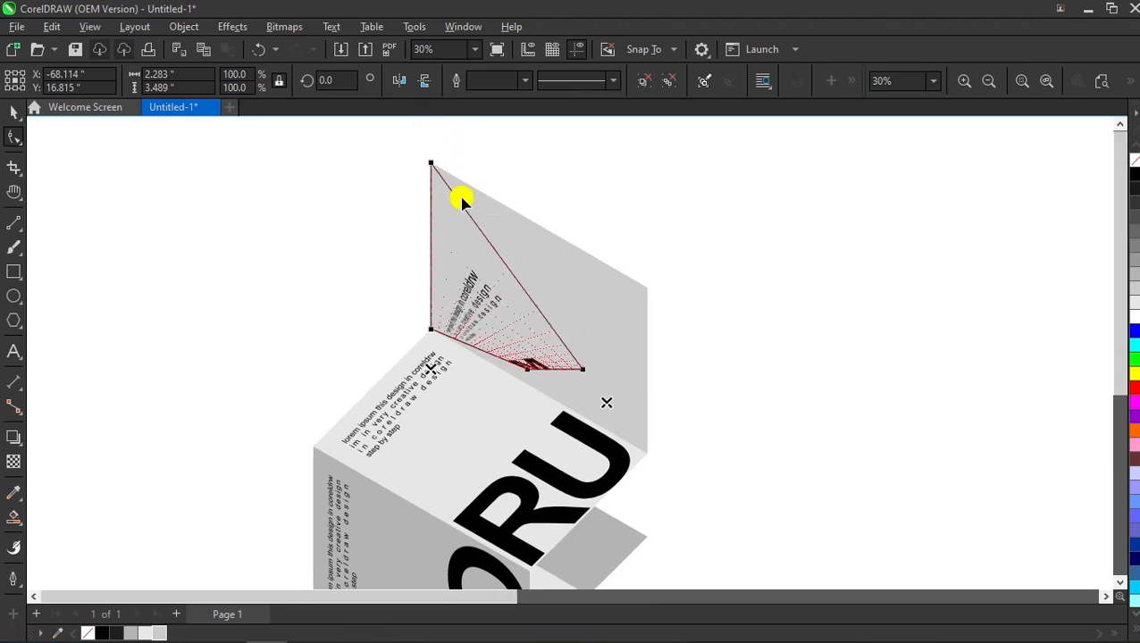
{"action": "left_click_drag", "start_coordinate": [584, 370], "coordinate": [647, 287]}
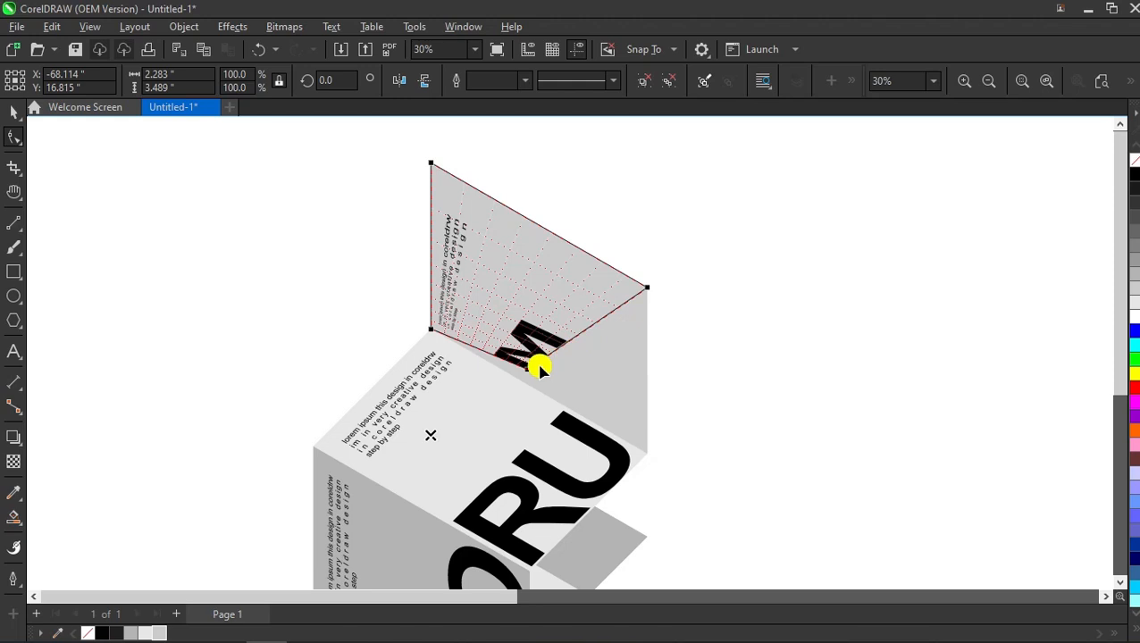
{"action": "left_click_drag", "start_coordinate": [527, 367], "coordinate": [649, 450]}
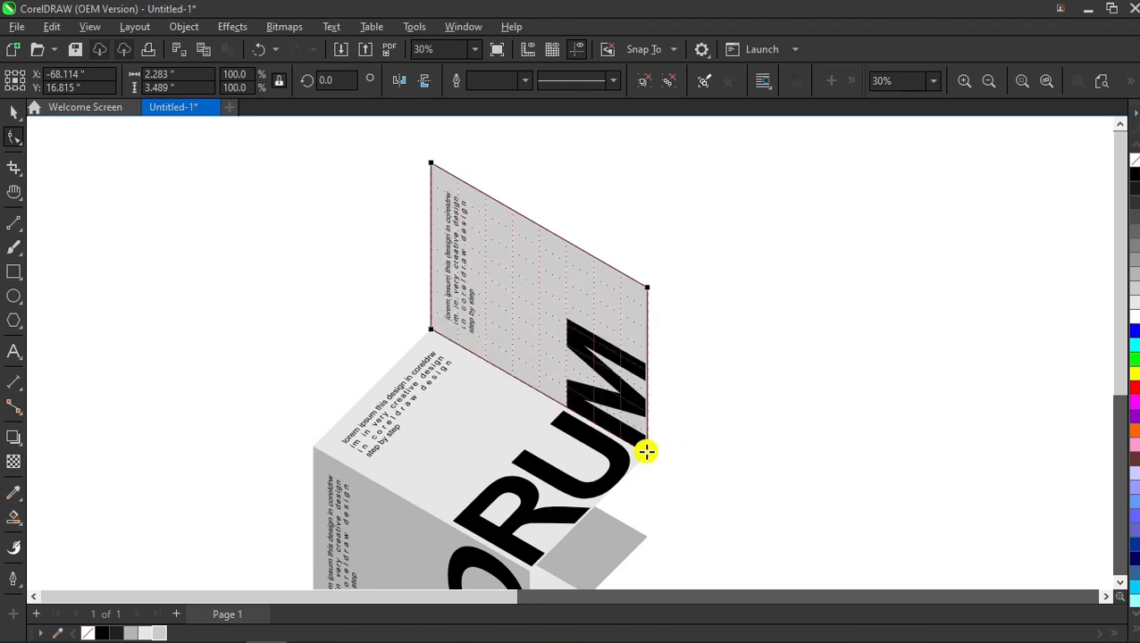
Step: Ungroup the perspective-fitted M panel's parts
{"action": "scroll", "coordinate": [585, 308], "scroll_direction": "down", "scroll_amount": 1}
{"action": "left_click", "coordinate": [11, 115]}
{"action": "left_click", "coordinate": [250, 249]}
{"action": "left_click", "coordinate": [523, 239]}
{"action": "left_click", "coordinate": [669, 80]}
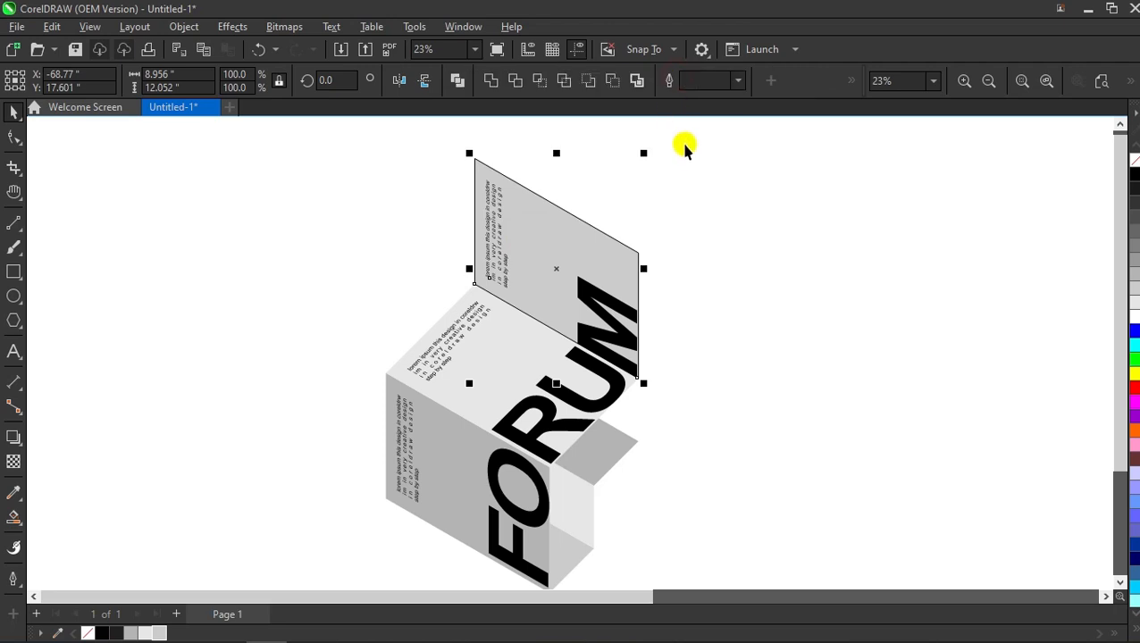
Step: Delete the M panel's leftover outline shape
{"action": "left_click", "coordinate": [682, 148]}
{"action": "left_click_drag", "start_coordinate": [573, 228], "coordinate": [668, 217]}
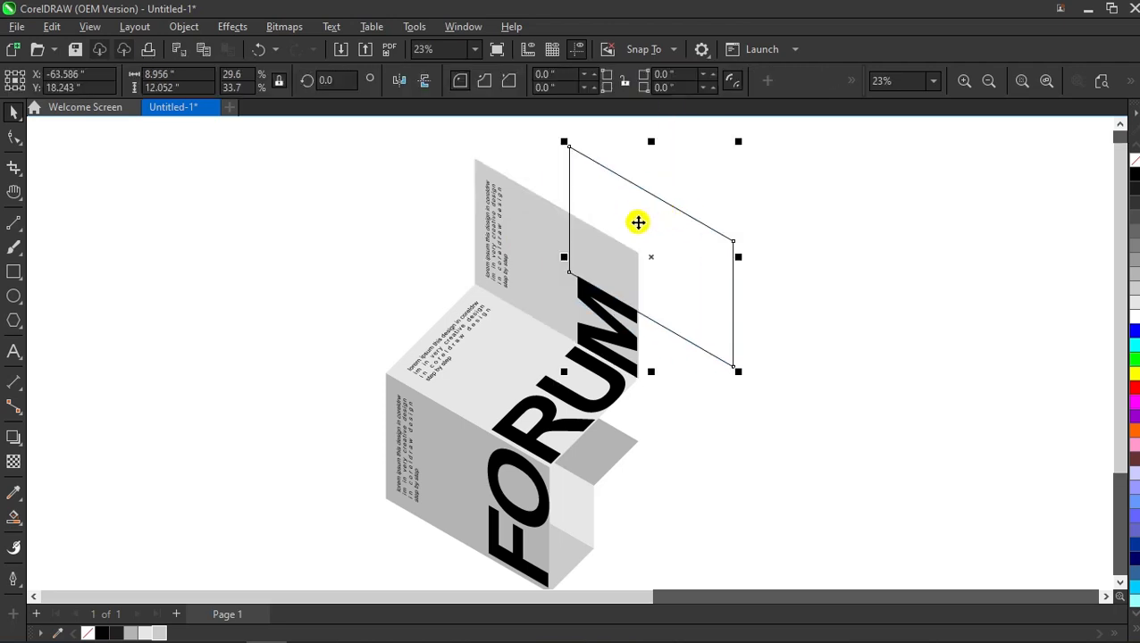
{"action": "key", "text": "Delete"}
{"action": "scroll", "coordinate": [529, 270], "scroll_direction": "down", "scroll_amount": 2}
{"action": "scroll", "coordinate": [459, 273], "scroll_direction": "up", "scroll_amount": 1}
Step: Paste the lorem ipsup brighttag design text, enlarge it and its frame ~152%, and group them
{"action": "type", "text": "lorem ipsup brighttag design"}
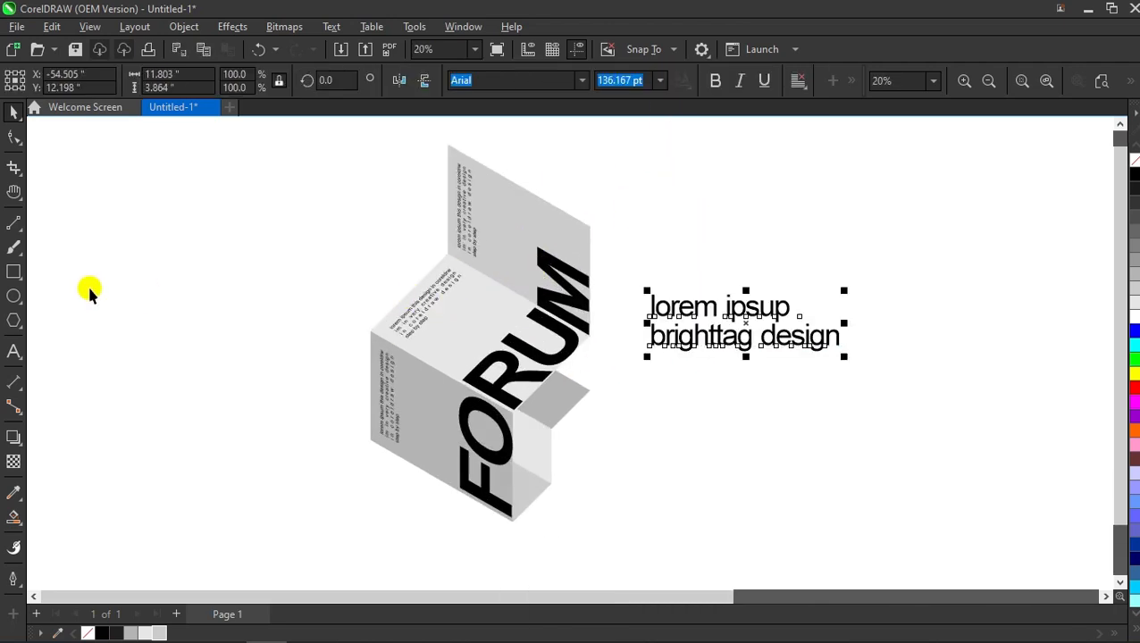
{"action": "left_click", "coordinate": [11, 270]}
{"action": "left_click", "coordinate": [146, 250]}
{"action": "left_click", "coordinate": [830, 308]}
{"action": "left_click_drag", "start_coordinate": [847, 359], "coordinate": [884, 382]}
{"action": "left_click_drag", "start_coordinate": [924, 243], "coordinate": [731, 368]}
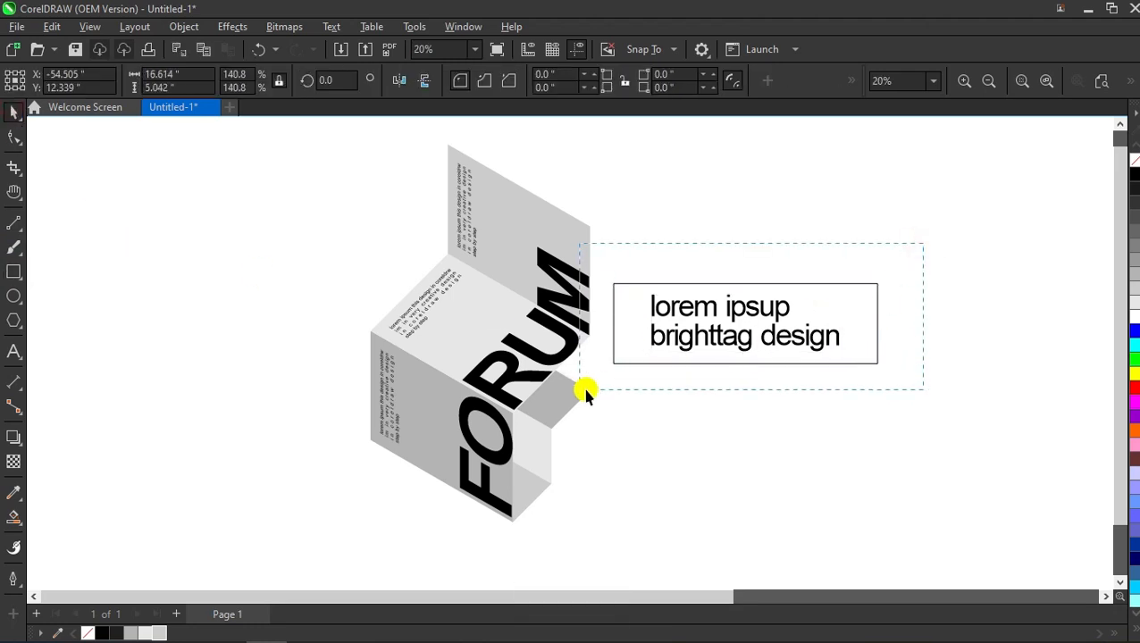
{"action": "left_click_drag", "start_coordinate": [586, 394], "coordinate": [583, 392]}
{"action": "right_click", "coordinate": [699, 339]}
{"action": "left_click", "coordinate": [865, 234]}
Step: Shrink the label group and apply a perspective envelope to it
{"action": "left_click_drag", "start_coordinate": [884, 373], "coordinate": [800, 338]}
{"action": "scroll", "coordinate": [559, 393], "scroll_direction": "up", "scroll_amount": 6}
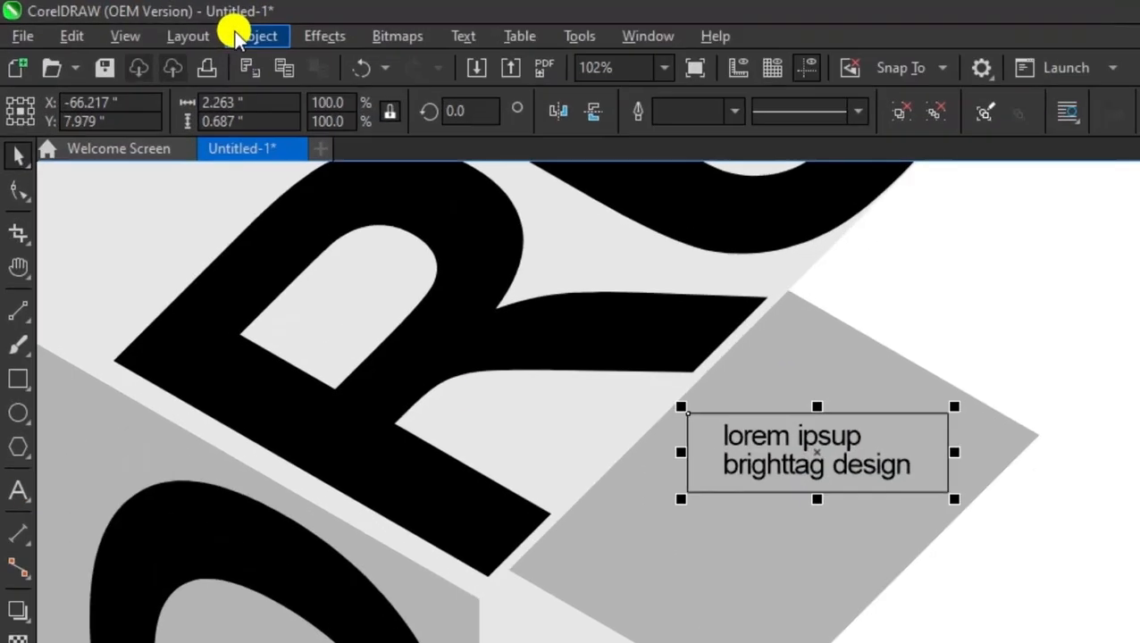
{"action": "left_click", "coordinate": [183, 25]}
{"action": "mouse_move", "coordinate": [340, 418]}
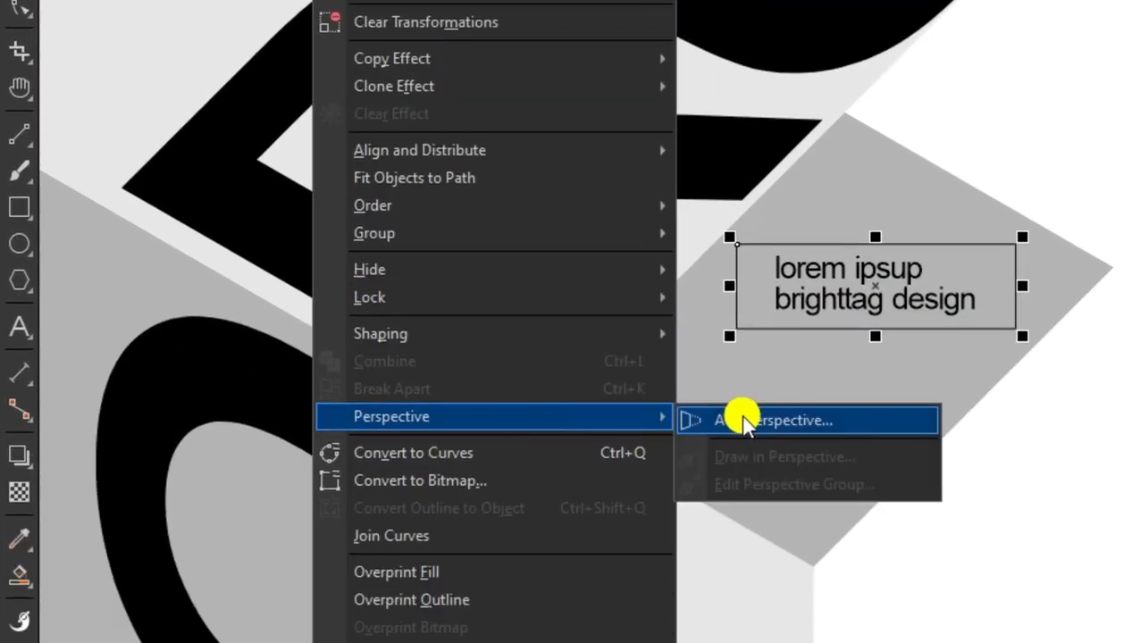
{"action": "left_click", "coordinate": [738, 417]}
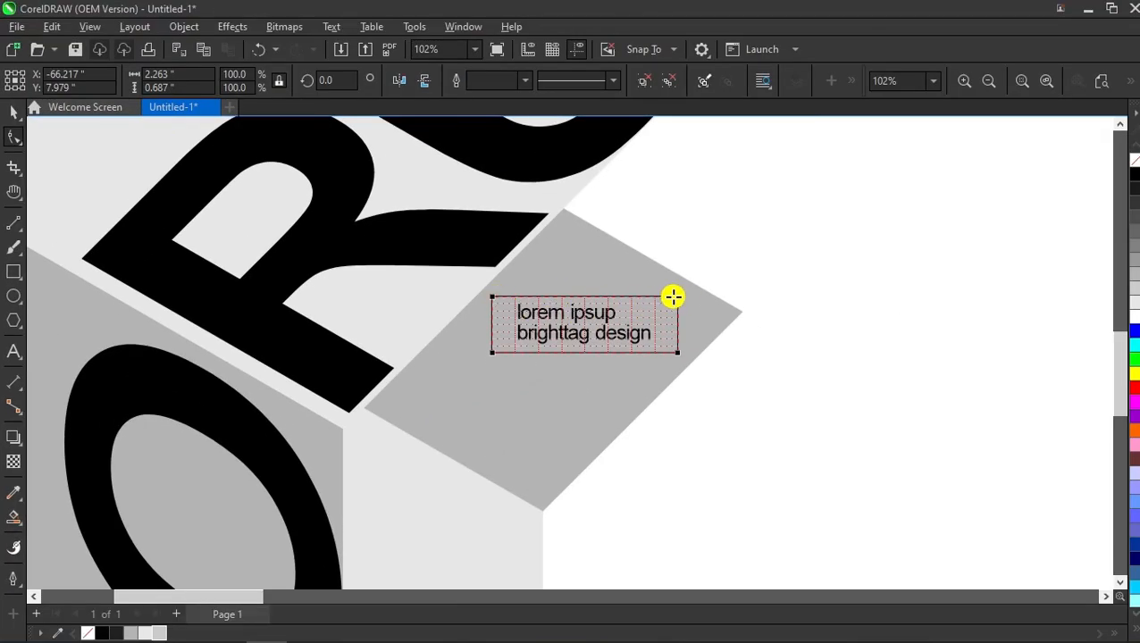
Step: Drag the label's four perspective corners onto the grey flap's corners and fold edge
{"action": "left_click_drag", "start_coordinate": [676, 296], "coordinate": [743, 312]}
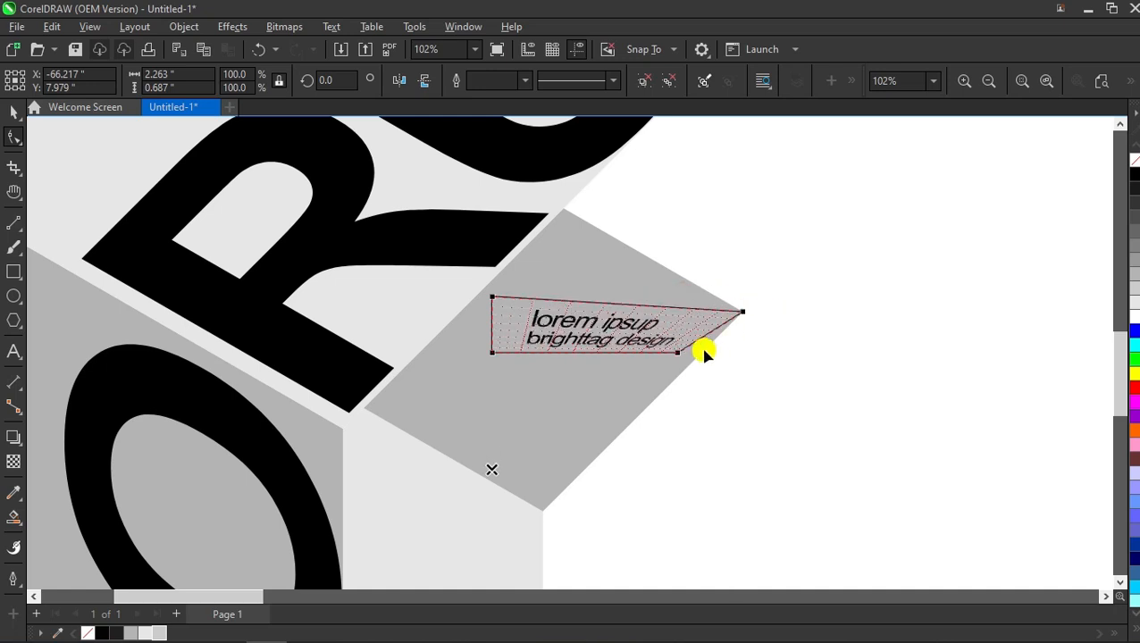
{"action": "left_click_drag", "start_coordinate": [674, 354], "coordinate": [676, 378]}
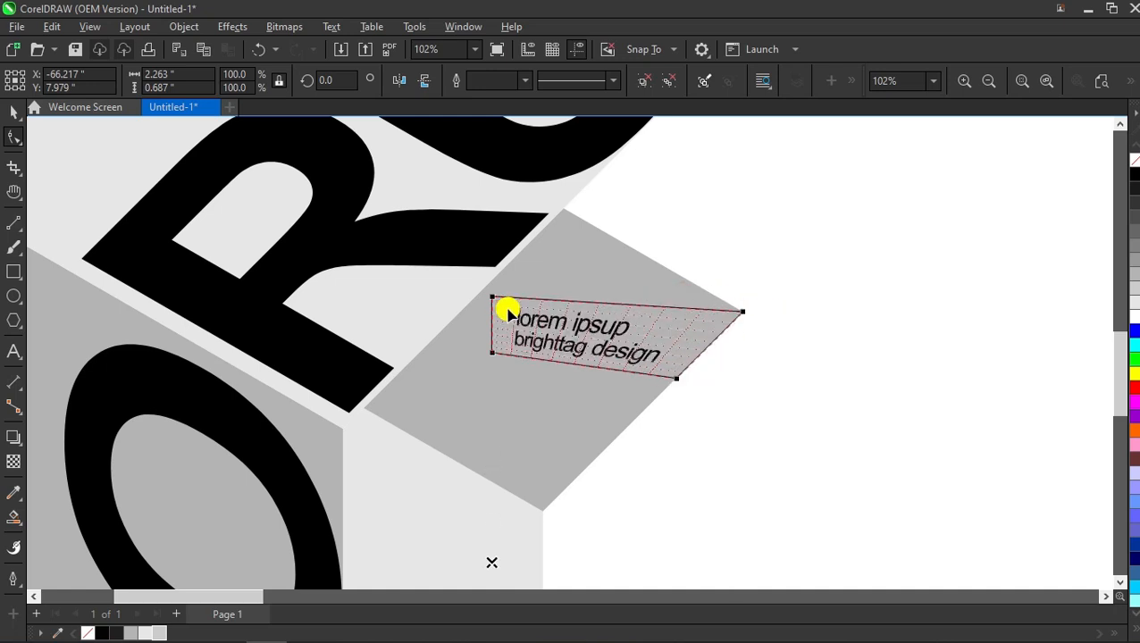
{"action": "left_click_drag", "start_coordinate": [491, 301], "coordinate": [563, 210]}
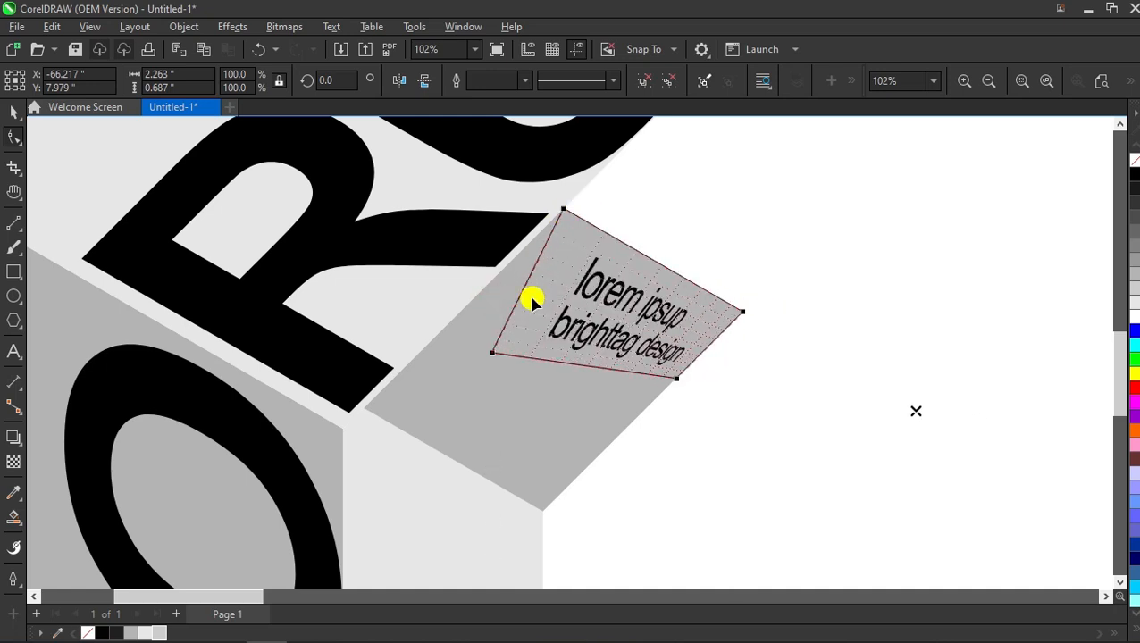
{"action": "left_click_drag", "start_coordinate": [494, 357], "coordinate": [505, 271]}
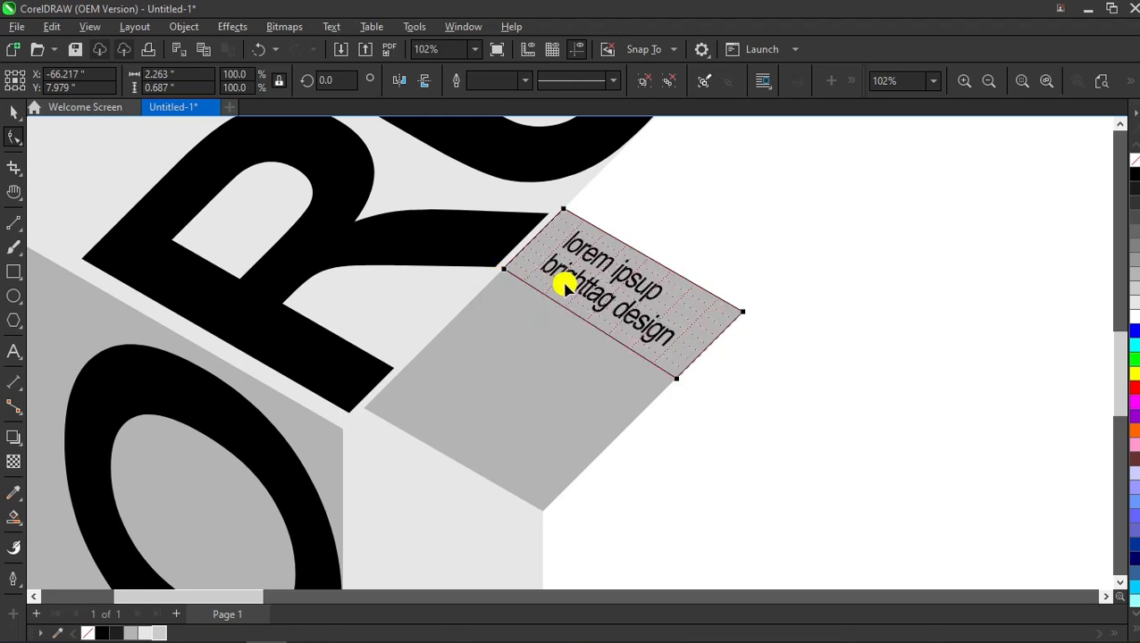
{"action": "left_click_drag", "start_coordinate": [498, 268], "coordinate": [482, 267]}
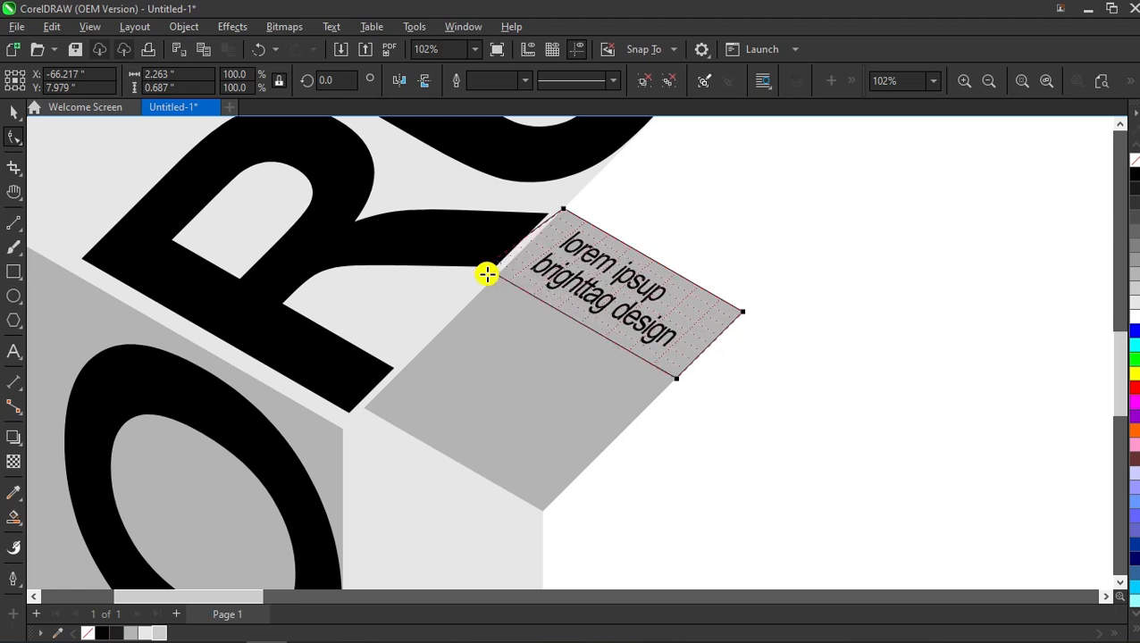
{"action": "left_click_drag", "start_coordinate": [677, 374], "coordinate": [681, 372]}
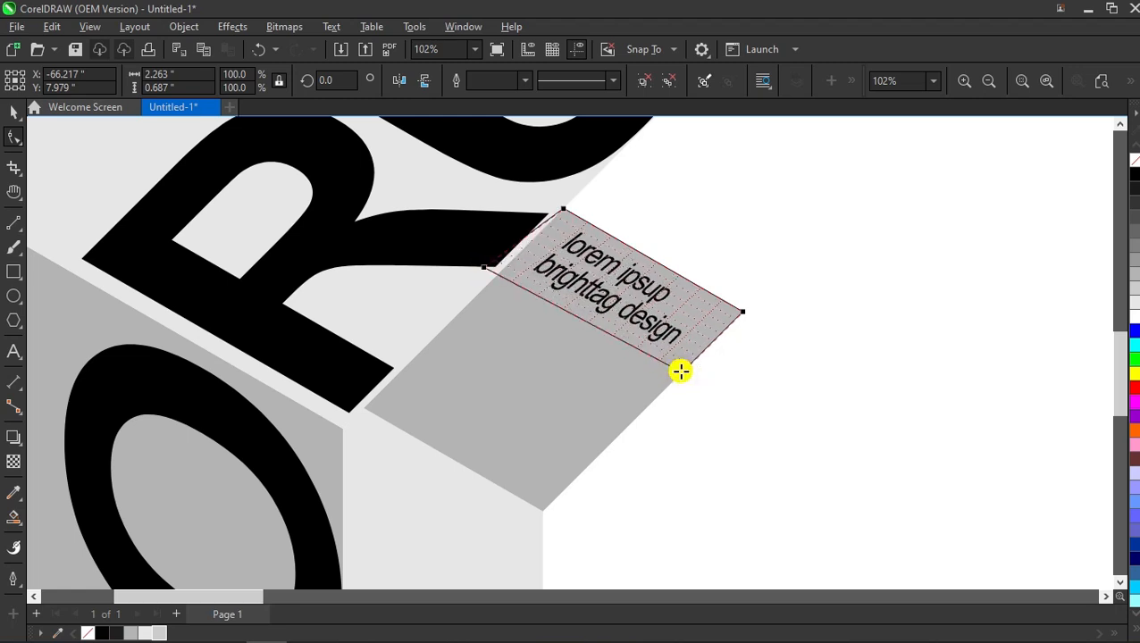
{"action": "left_click_drag", "start_coordinate": [482, 271], "coordinate": [511, 264]}
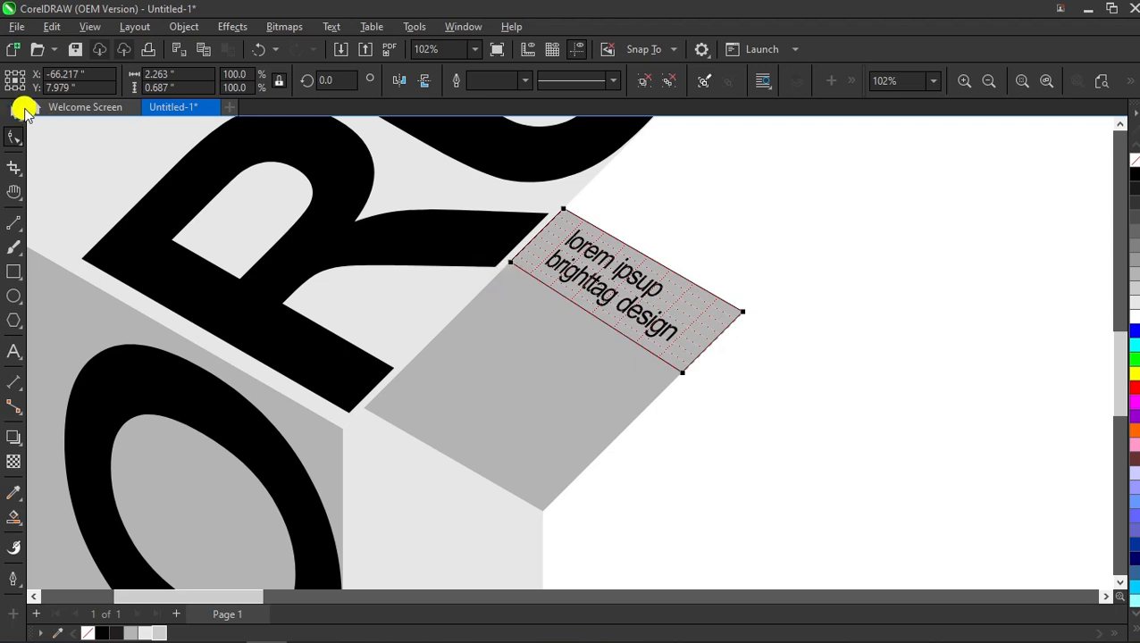
Step: Ungroup the slanted label and delete its empty frame
{"action": "left_click", "coordinate": [18, 114]}
{"action": "left_click", "coordinate": [744, 272]}
{"action": "scroll", "coordinate": [724, 346], "scroll_direction": "down", "scroll_amount": 2}
{"action": "scroll", "coordinate": [656, 304], "scroll_direction": "up", "scroll_amount": 1}
{"action": "left_click", "coordinate": [658, 305]}
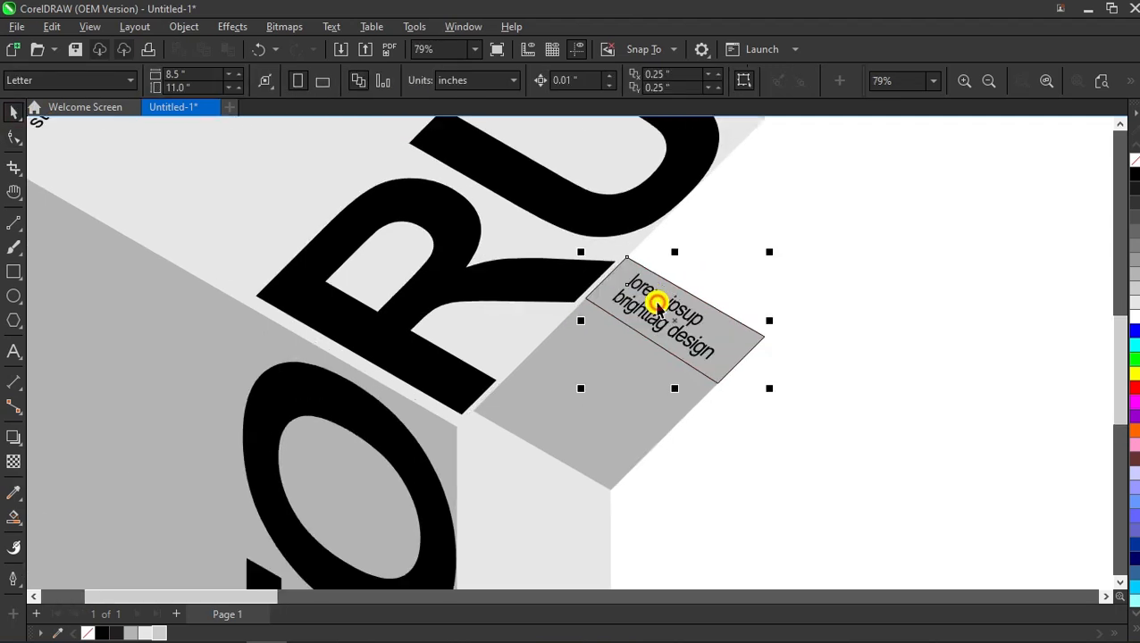
{"action": "left_click", "coordinate": [837, 241]}
{"action": "left_click_drag", "start_coordinate": [753, 340], "coordinate": [894, 282]}
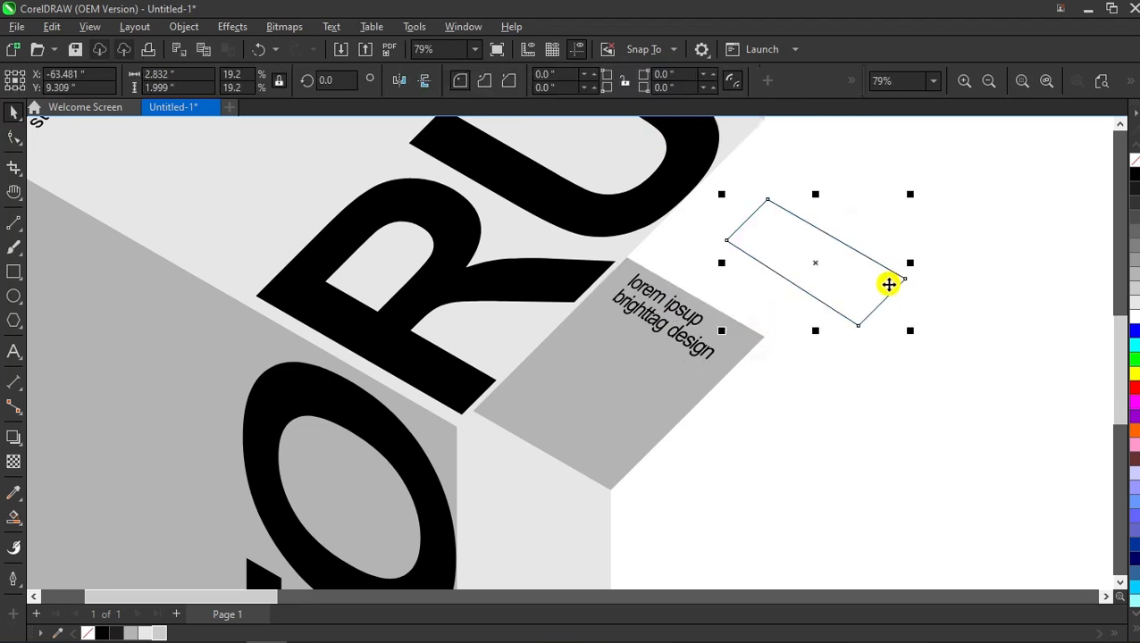
{"action": "key", "text": "Delete"}
Step: Move the label text onto the grey flap and centre it there with E and C
{"action": "left_click", "coordinate": [658, 317]}
{"action": "left_click_drag", "start_coordinate": [659, 317], "coordinate": [636, 349]}
{"action": "left_click", "coordinate": [570, 398], "text": "shift"}
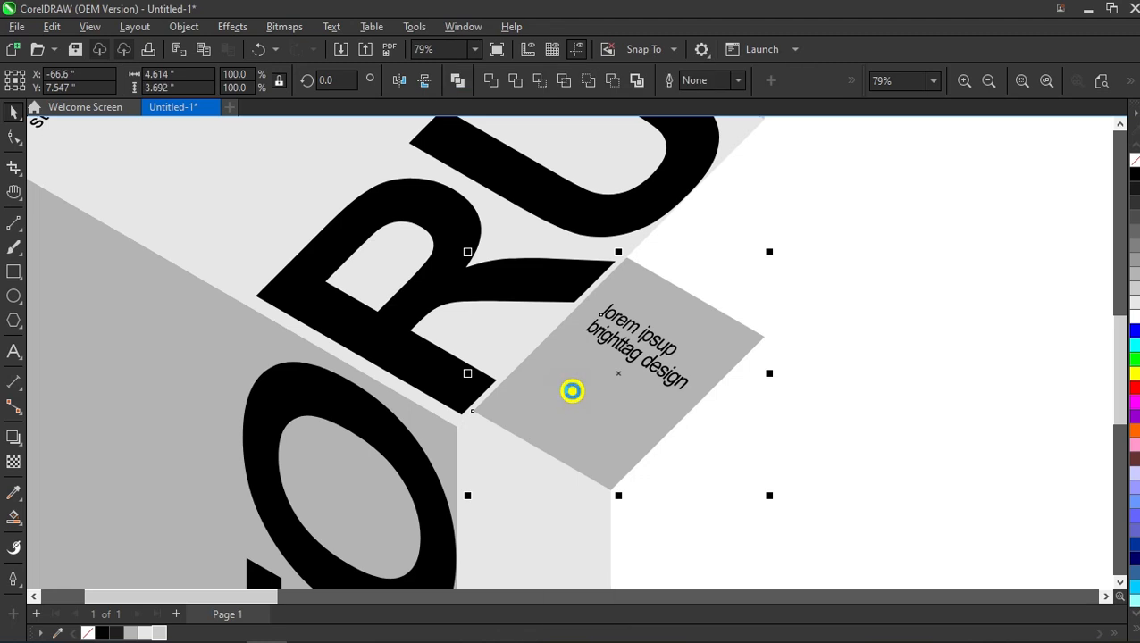
{"action": "key", "text": "e"}
{"action": "key", "text": "c"}
{"action": "key", "text": "Escape"}
{"action": "scroll", "coordinate": [683, 324], "scroll_direction": "down", "scroll_amount": 3}
{"action": "scroll", "coordinate": [759, 300], "scroll_direction": "up", "scroll_amount": 1}
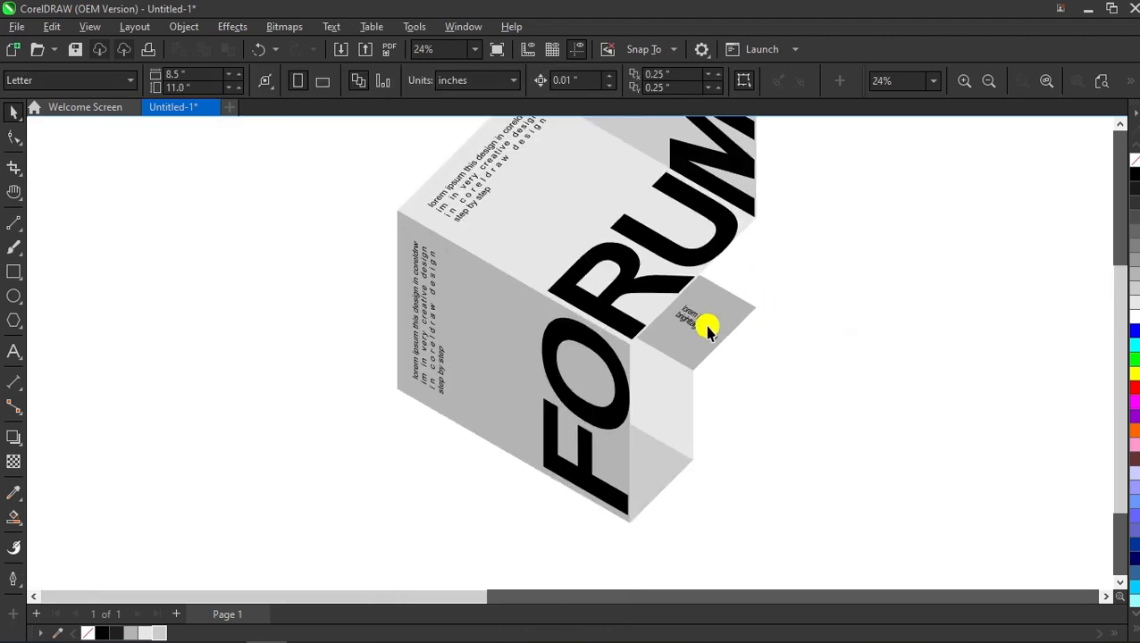
{"action": "left_click", "coordinate": [697, 326]}
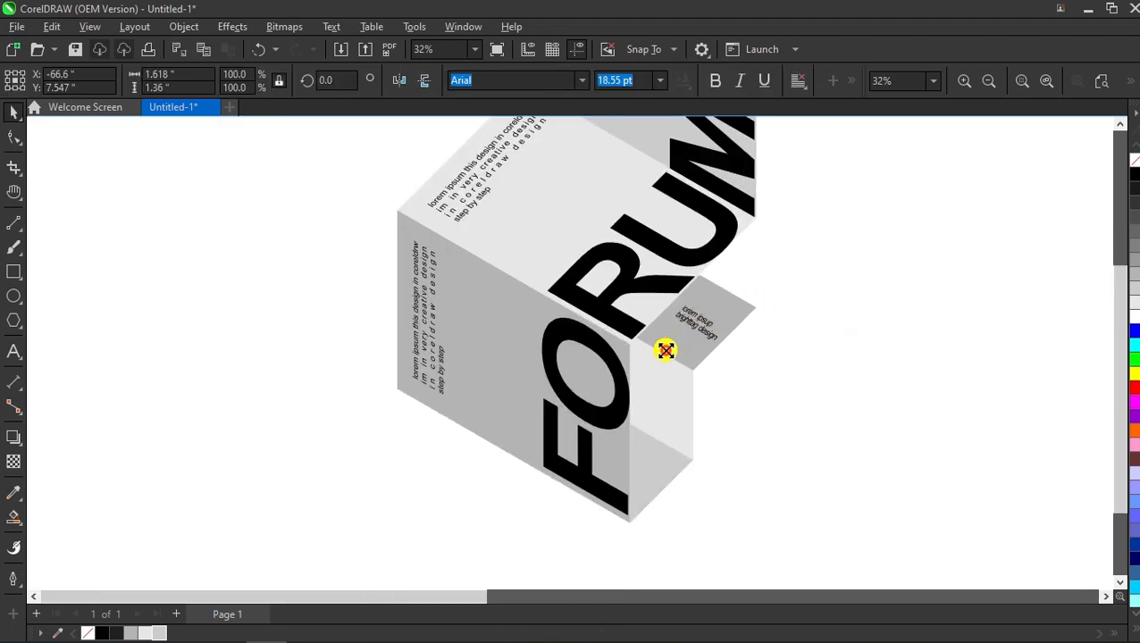
{"action": "key", "text": "Escape"}
Step: Group all the FORUM brochure pieces into one group
{"action": "scroll", "coordinate": [651, 310], "scroll_direction": "down", "scroll_amount": 3}
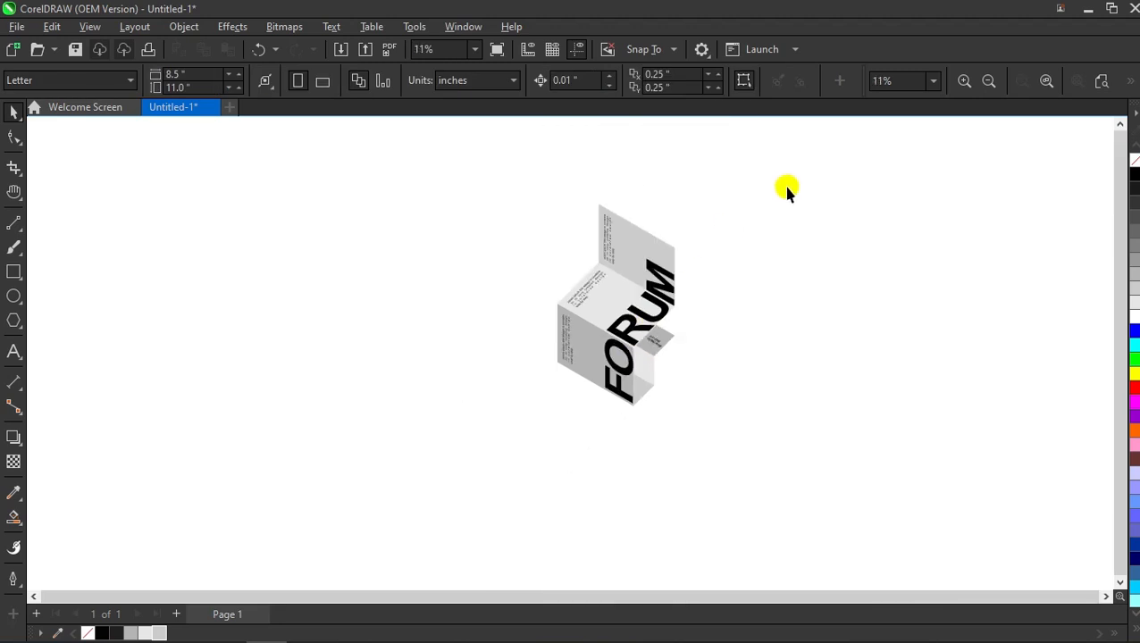
{"action": "left_click_drag", "start_coordinate": [545, 446], "coordinate": [502, 458]}
{"action": "scroll", "coordinate": [682, 308], "scroll_direction": "up", "scroll_amount": 1}
{"action": "right_click", "coordinate": [578, 325]}
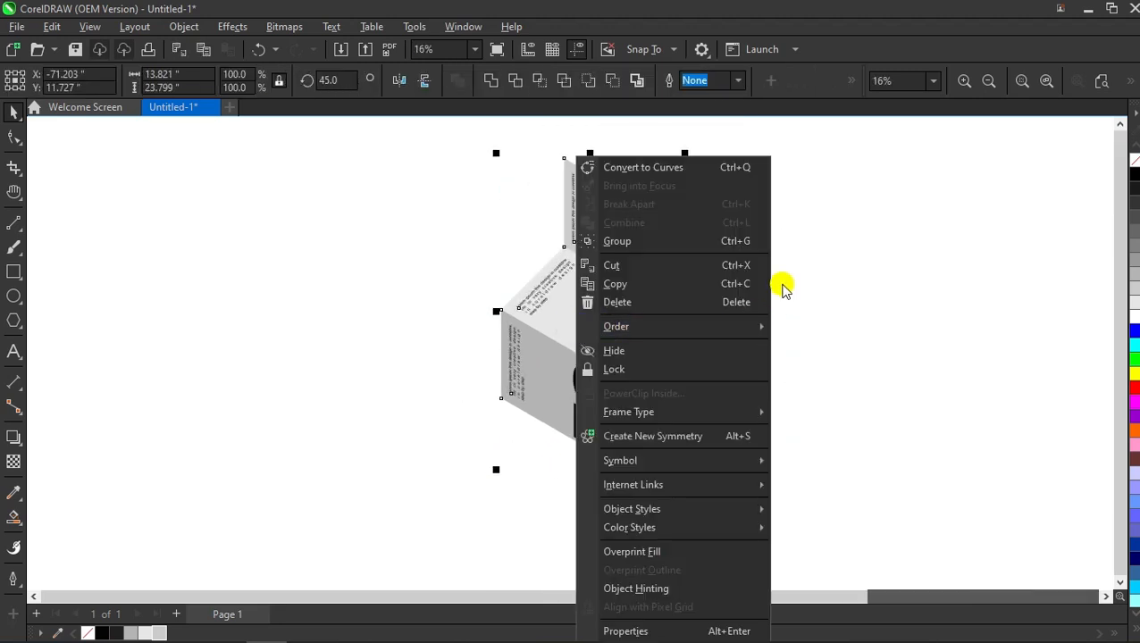
{"action": "left_click", "coordinate": [745, 242]}
{"action": "left_click", "coordinate": [730, 256]}
Step: Rotate the brochure group until FORUM reads horizontally
{"action": "scroll", "coordinate": [730, 257], "scroll_direction": "up", "scroll_amount": 1}
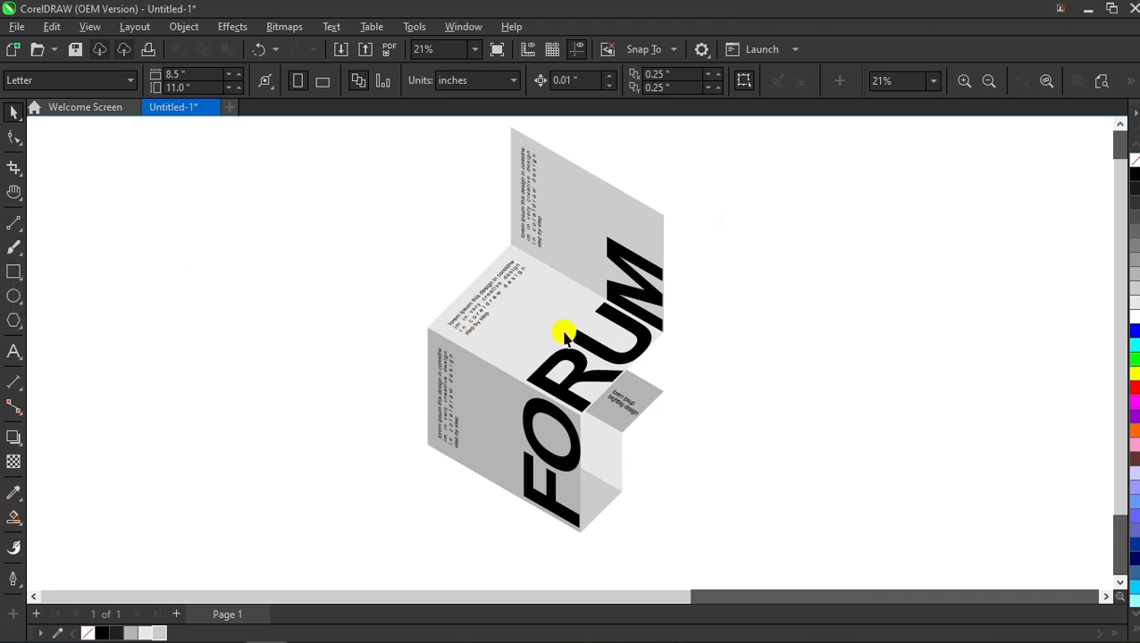
{"action": "left_click", "coordinate": [534, 313]}
{"action": "scroll", "coordinate": [540, 311], "scroll_direction": "down", "scroll_amount": 2}
{"action": "left_click", "coordinate": [535, 315]}
{"action": "left_click_drag", "start_coordinate": [616, 198], "coordinate": [669, 330]}
{"action": "left_click", "coordinate": [720, 306]}
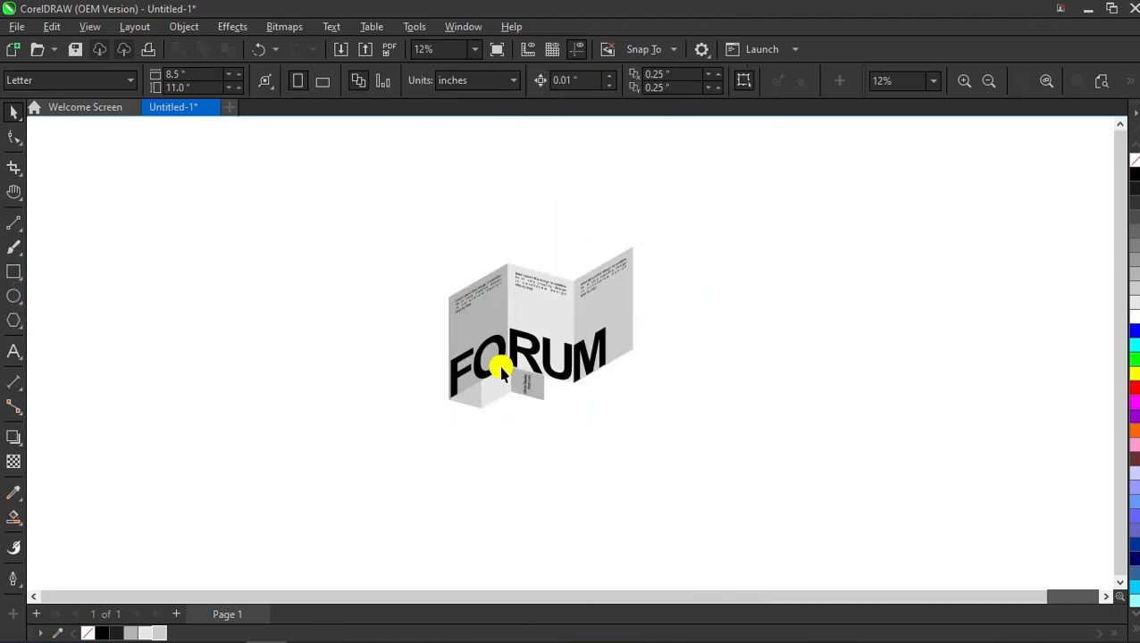
Step: Draw a rectangle enclosing the whole brochure and fill it black
{"action": "left_click", "coordinate": [13, 272]}
{"action": "left_click_drag", "start_coordinate": [389, 207], "coordinate": [396, 231]}
{"action": "left_click_drag", "start_coordinate": [448, 317], "coordinate": [681, 453]}
{"action": "left_click", "coordinate": [1134, 174]}
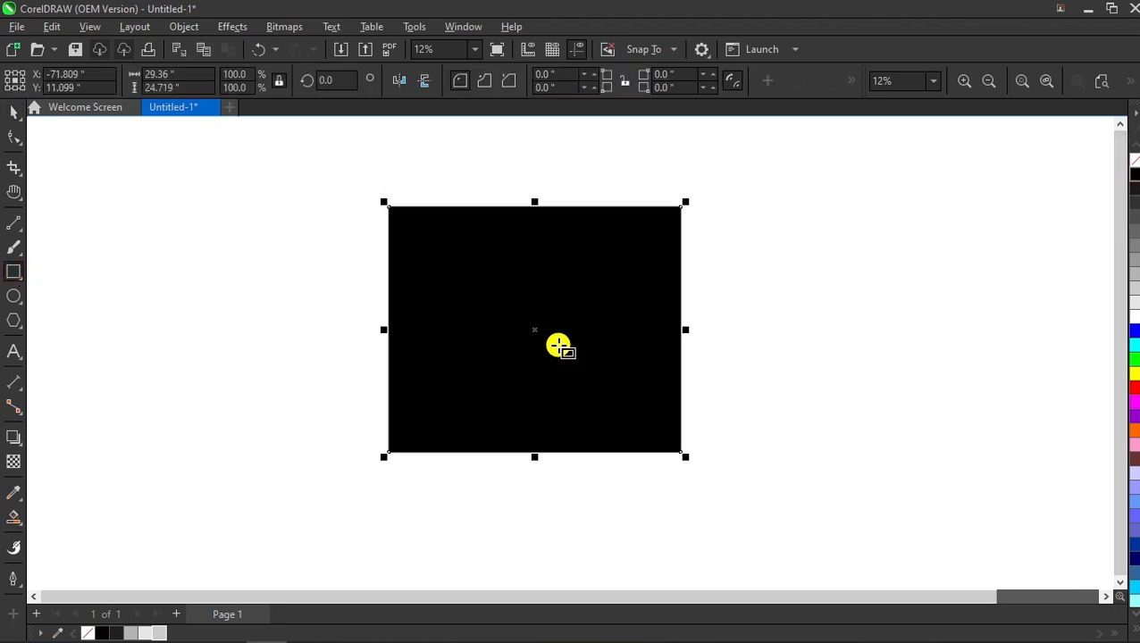
Step: Send the black rectangle behind the FORUM brochure with Shift+Page Down
{"action": "key", "text": "shift+Page_Down"}
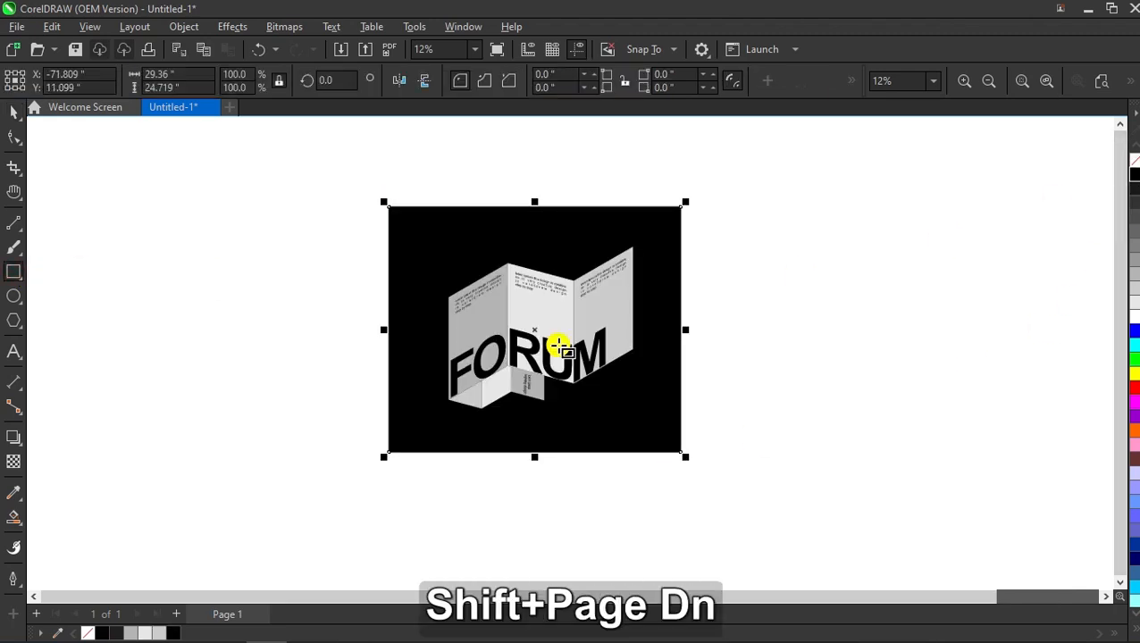
{"action": "left_click", "coordinate": [13, 115]}
{"action": "left_click", "coordinate": [262, 267]}
{"action": "left_click", "coordinate": [516, 249]}
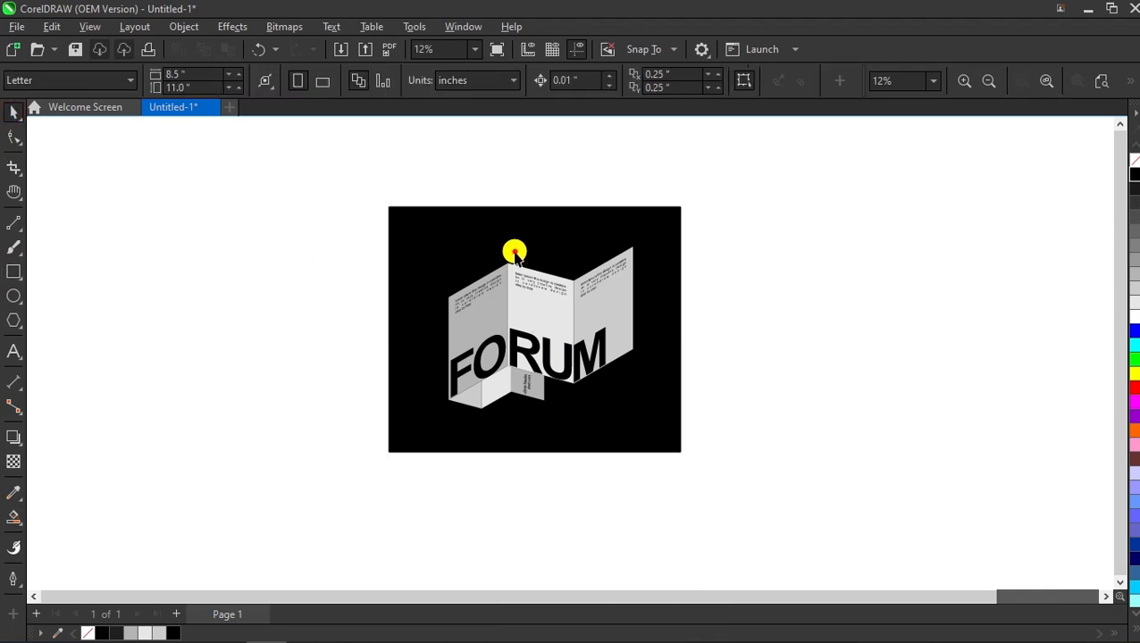
{"action": "left_click", "coordinate": [756, 279]}
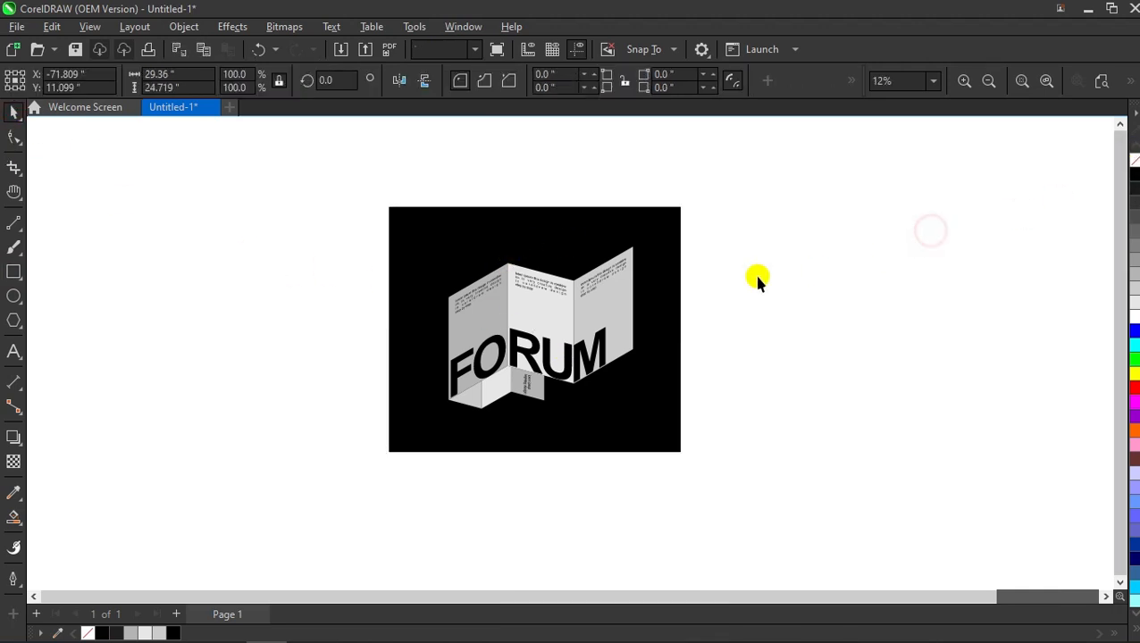
{"action": "left_click", "coordinate": [664, 232]}
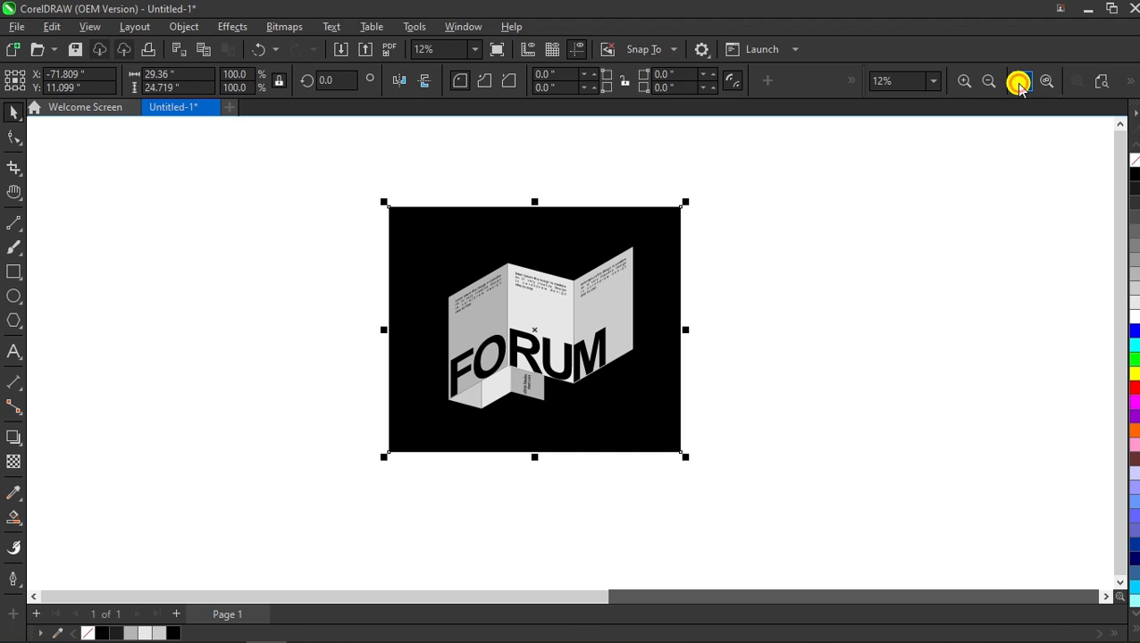
Step: Zoom to the black rectangle and show the page in Full-screen Preview
{"action": "left_click", "coordinate": [1021, 81]}
{"action": "left_click", "coordinate": [997, 214]}
{"action": "right_click", "coordinate": [899, 227]}
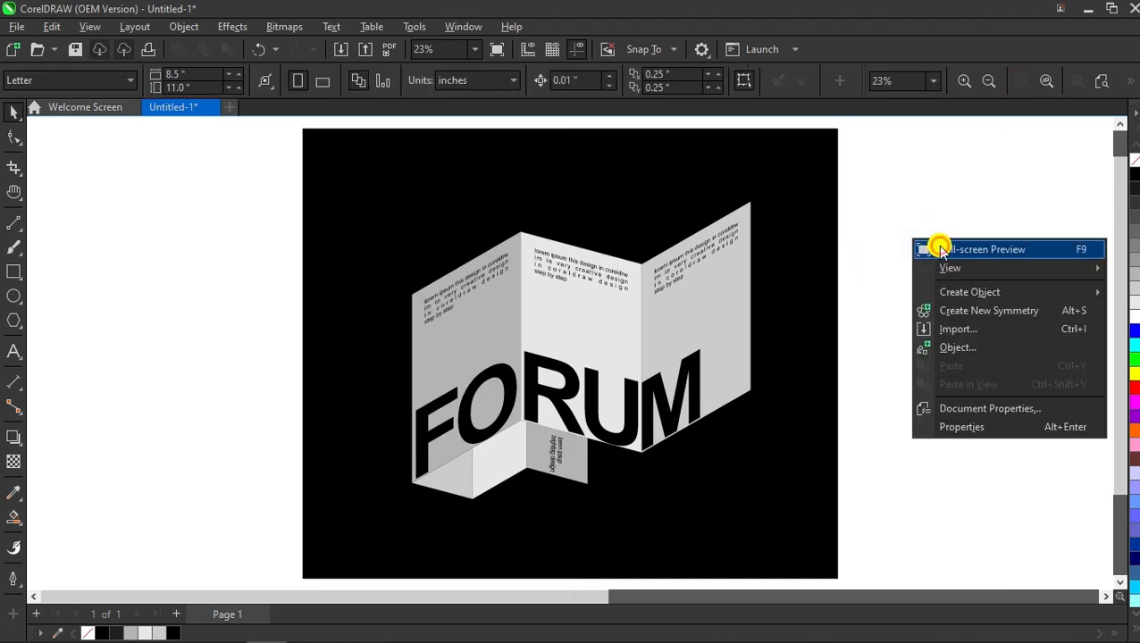
{"action": "left_click", "coordinate": [937, 246]}
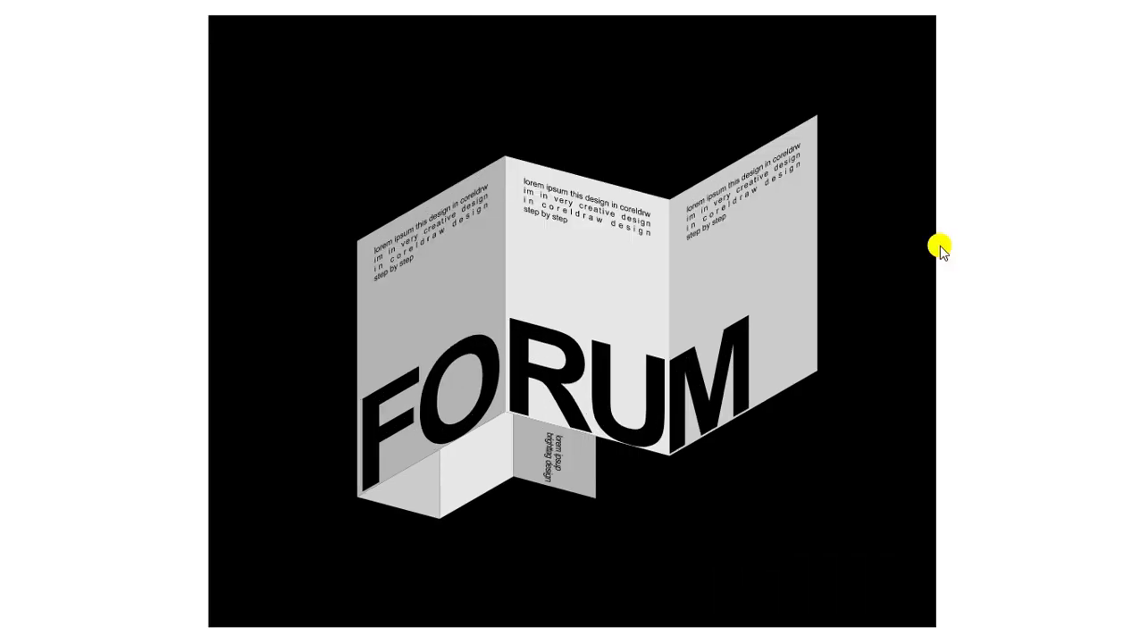